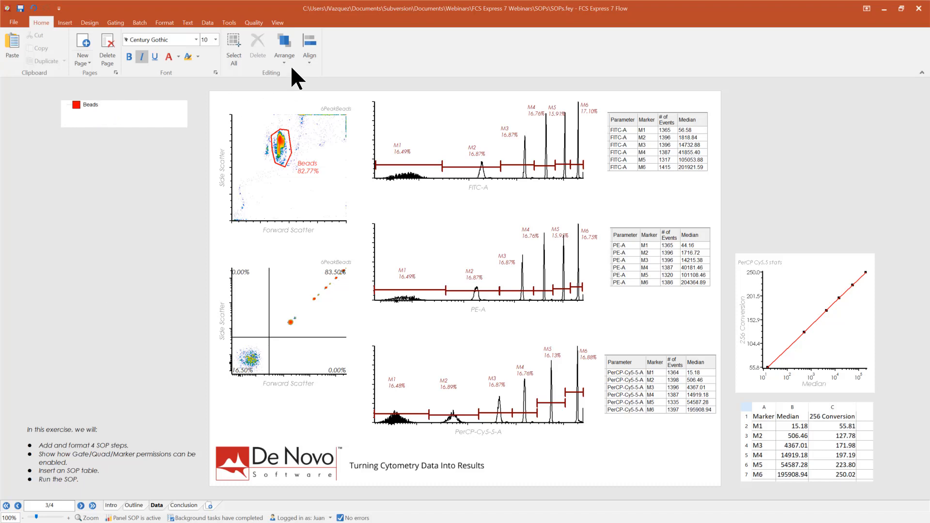
- Open the Standard Operating Procedures window and show the Load Data step's description, instructions and condition
left_click(254, 21)
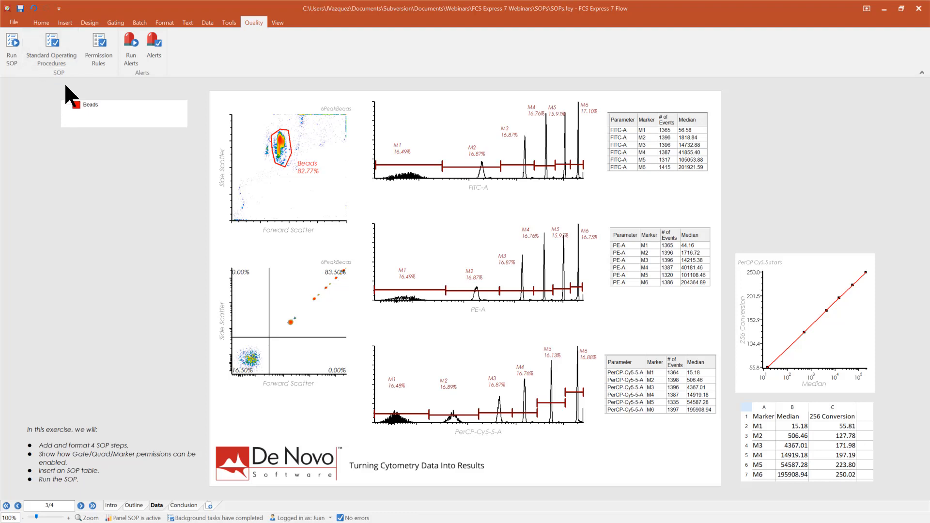
left_click(72, 40)
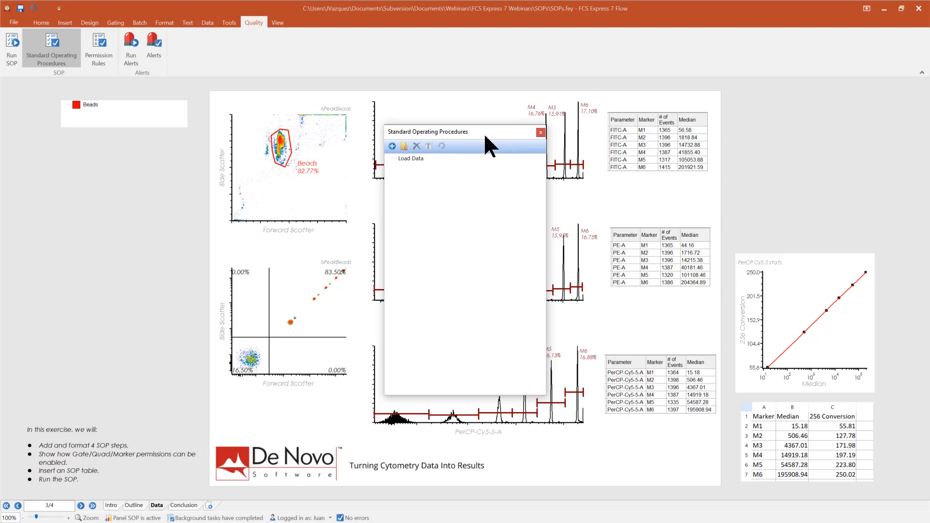
left_click_drag(485, 135, 273, 143)
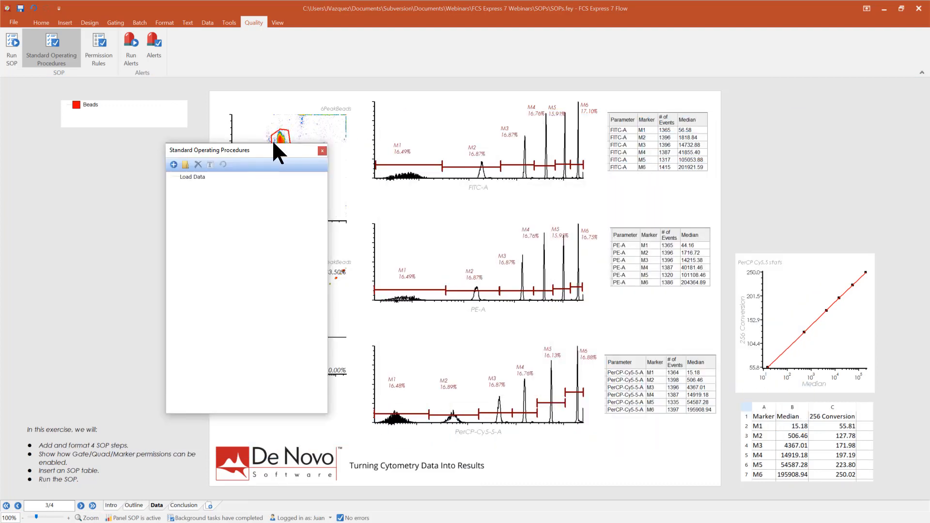
left_click(200, 178)
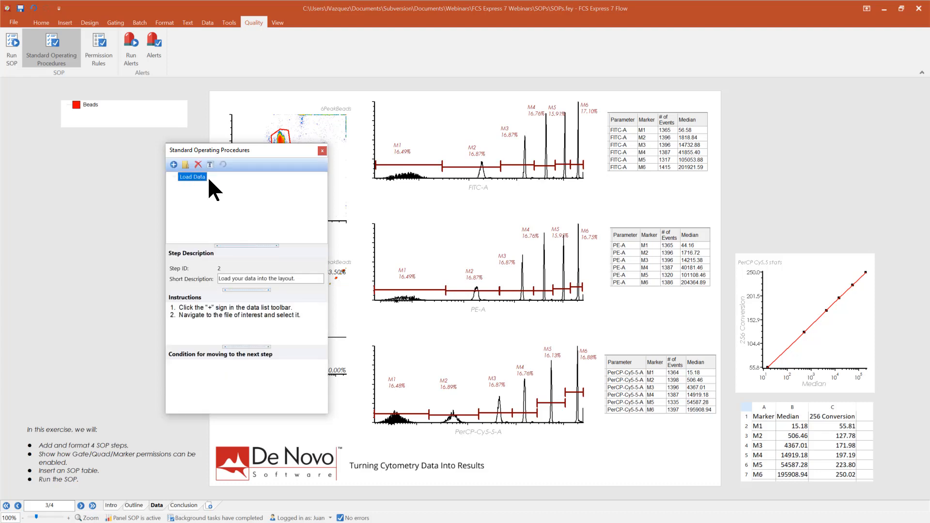
right_click(200, 176)
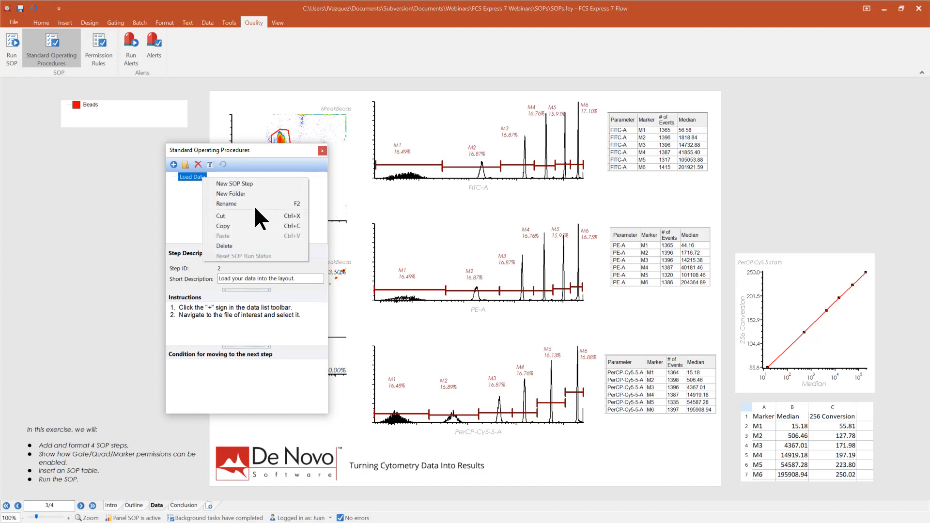
left_click(186, 213)
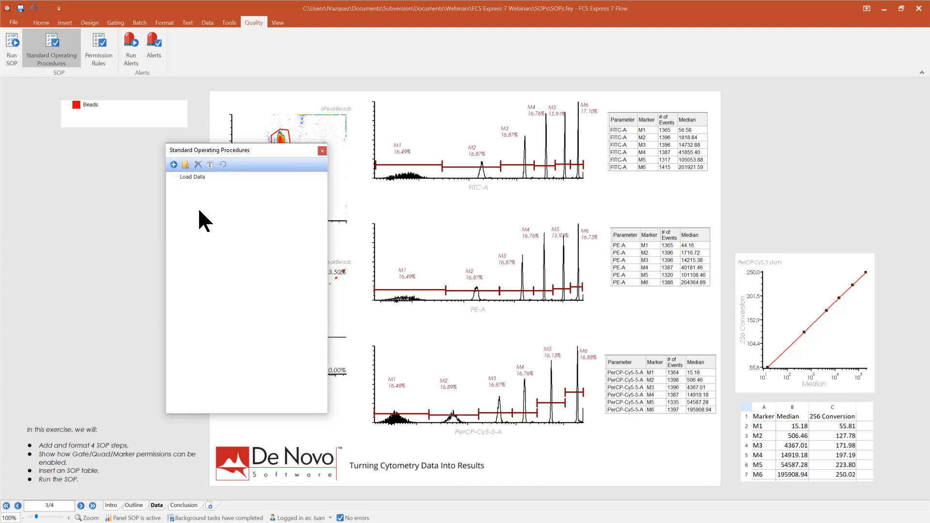
left_click(192, 177)
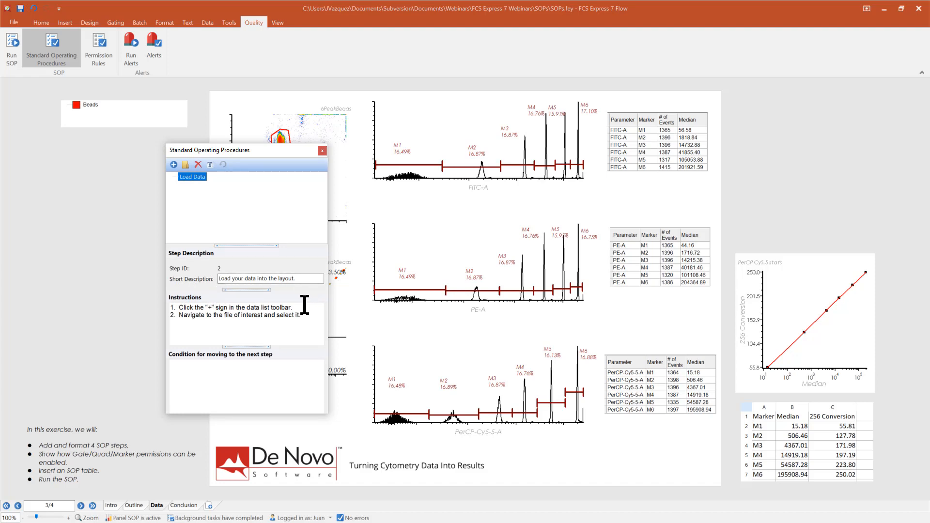
double_click(182, 307)
left_click_drag(199, 307, 291, 307)
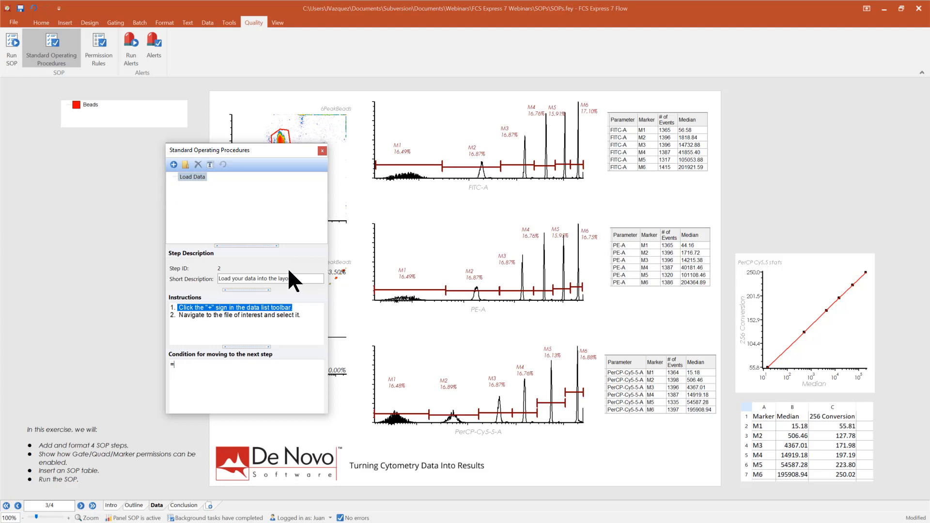
- Insert a # of Events statistic token with No Gate, taken from the Beads density plot, into the Load Data step's condition
left_click_drag(268, 154, 147, 153)
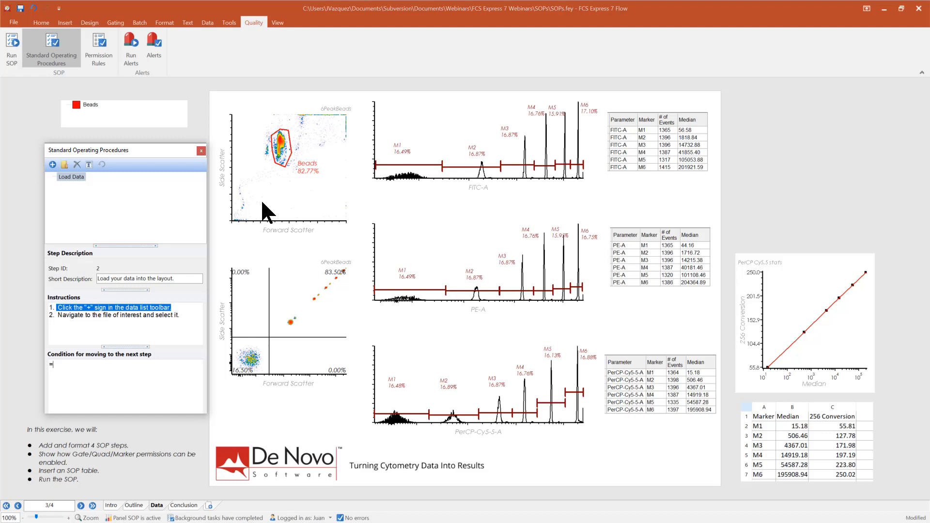
left_click(243, 123)
left_click_drag(240, 96, 63, 362)
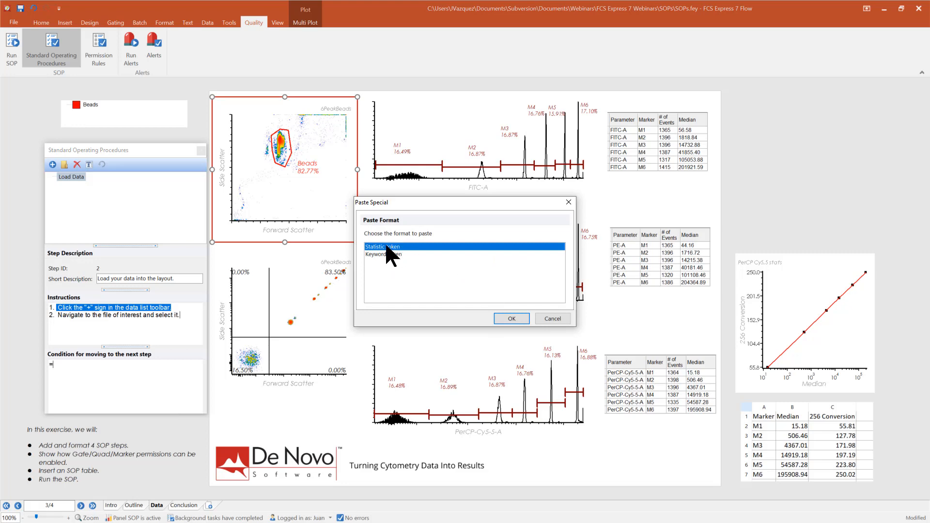
left_click(518, 318)
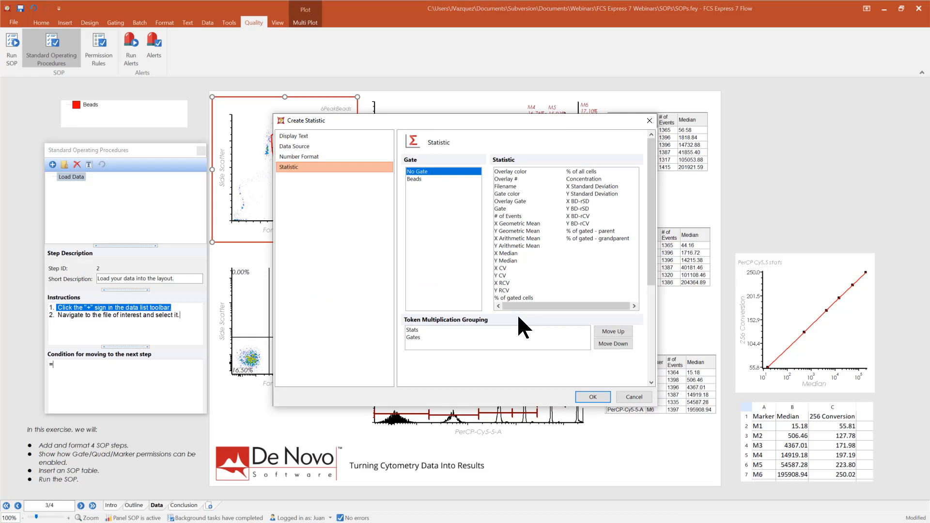
left_click(517, 217)
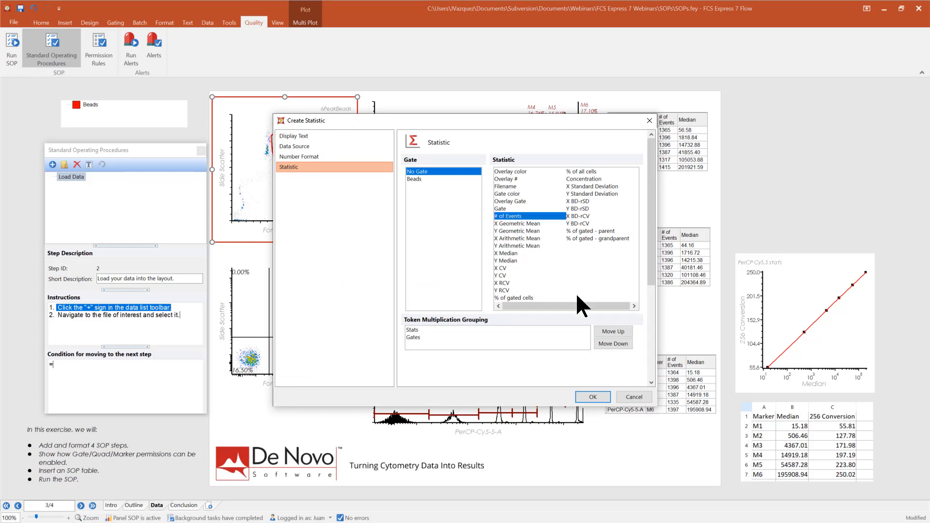
left_click(599, 394)
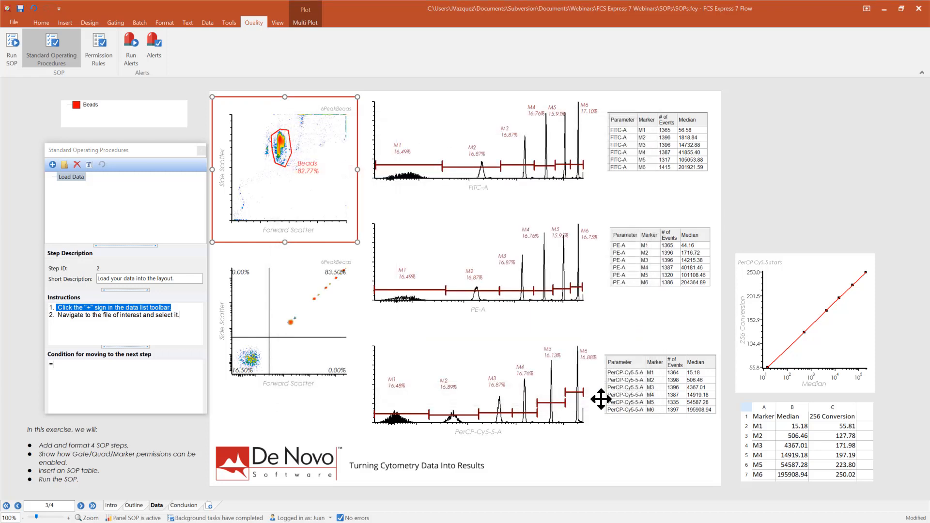
left_click_drag(48, 397, 73, 388)
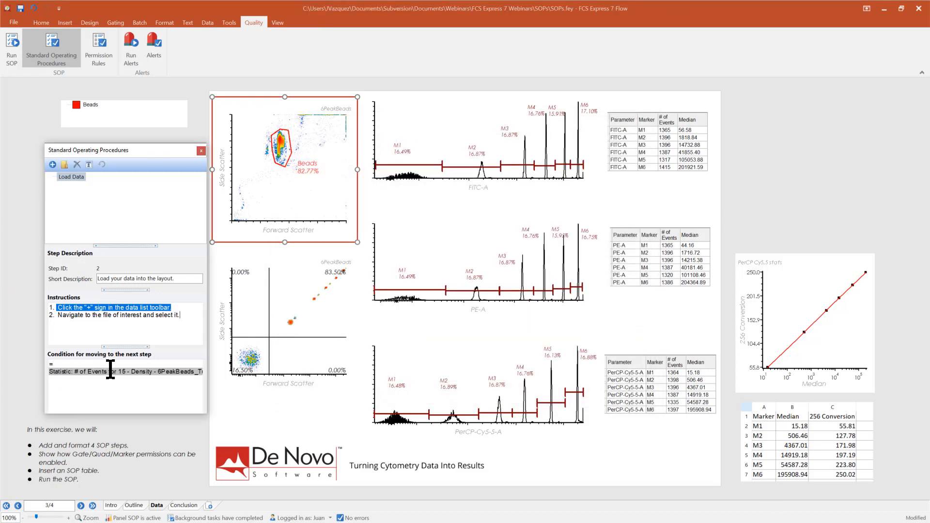
- Display the # of Events token as its value and complete the Load Data condition with >0
right_click(92, 371)
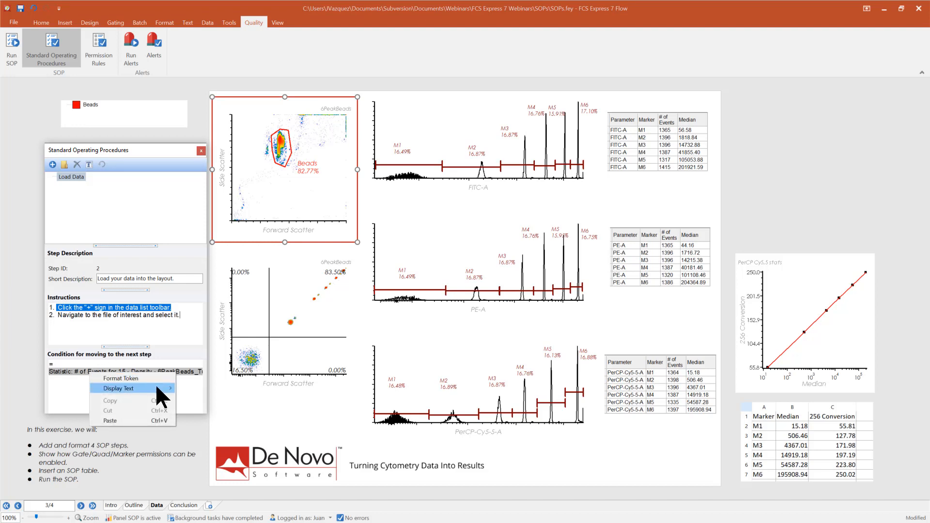
mouse_move(164, 388)
left_click(193, 388)
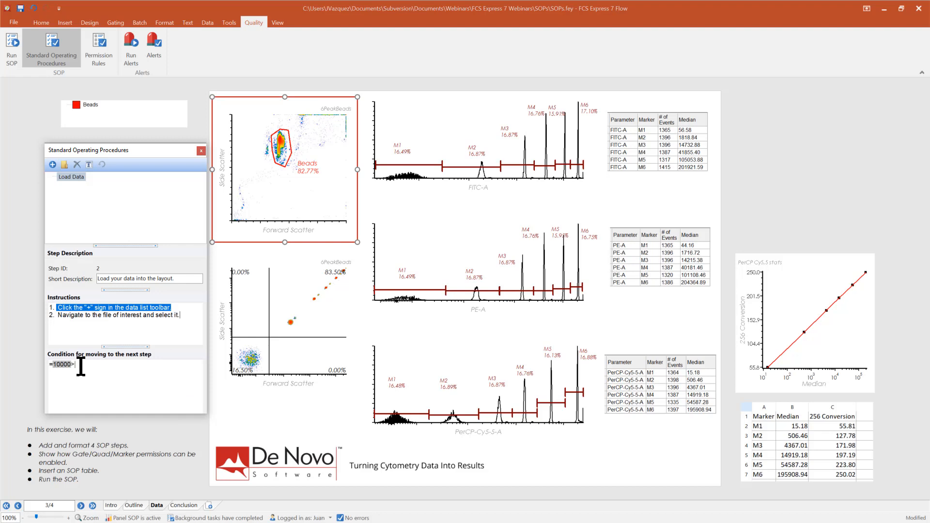
type(">0")
- Add an SOP step named "Check FITC" with the short description "Check the markers in FITC."
left_click(53, 164)
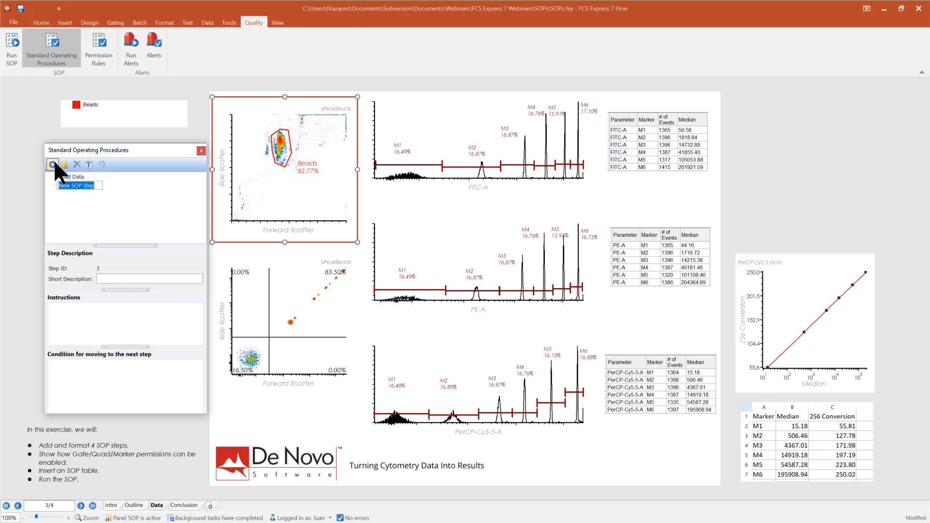
type("Check Fl")
left_click(120, 280)
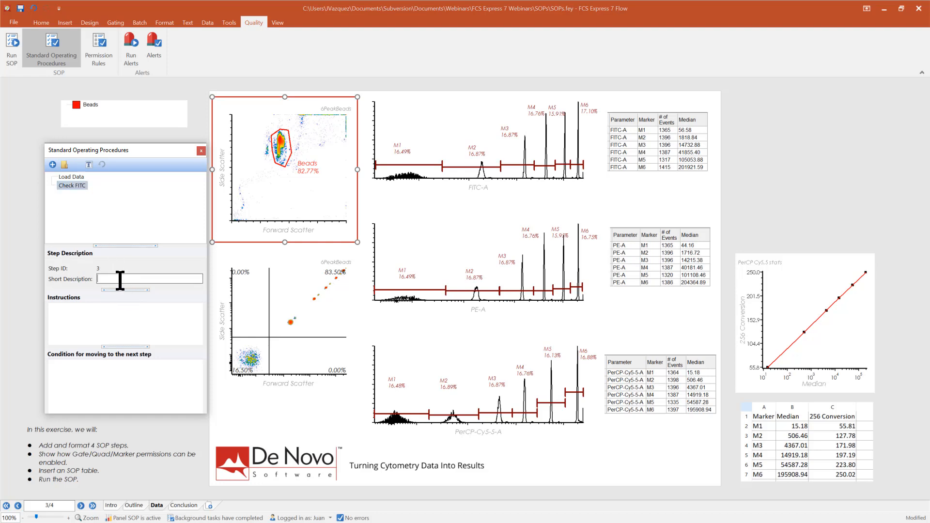
type("Check the markers in FITC.")
- Enter the instruction "Check that there are 1000 events in each marker in FITC." and start the step's condition with =
left_click(78, 319)
type("Check that")
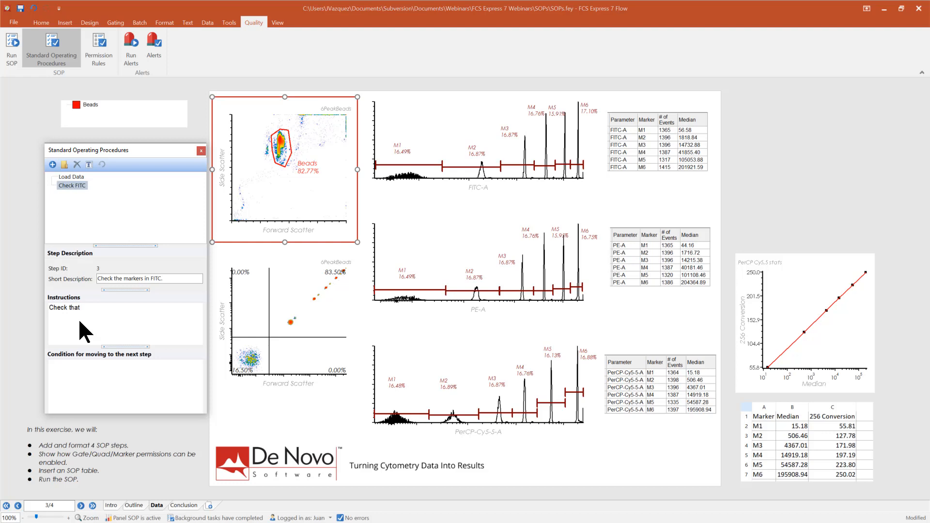
type(" there are 1000 events in each marker in FITC.")
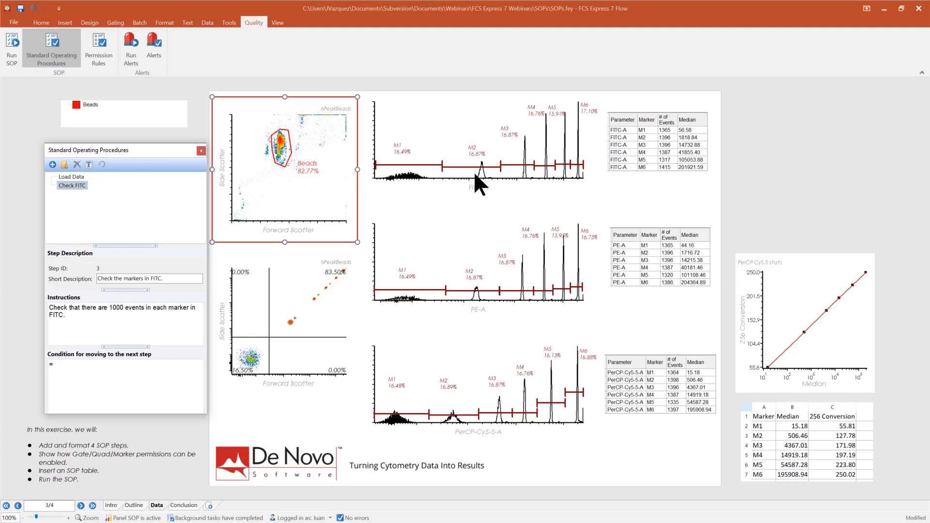
- Try inserting the M1 median from the FITC-A statistics table into the condition as a value, and undo it
left_click(688, 126)
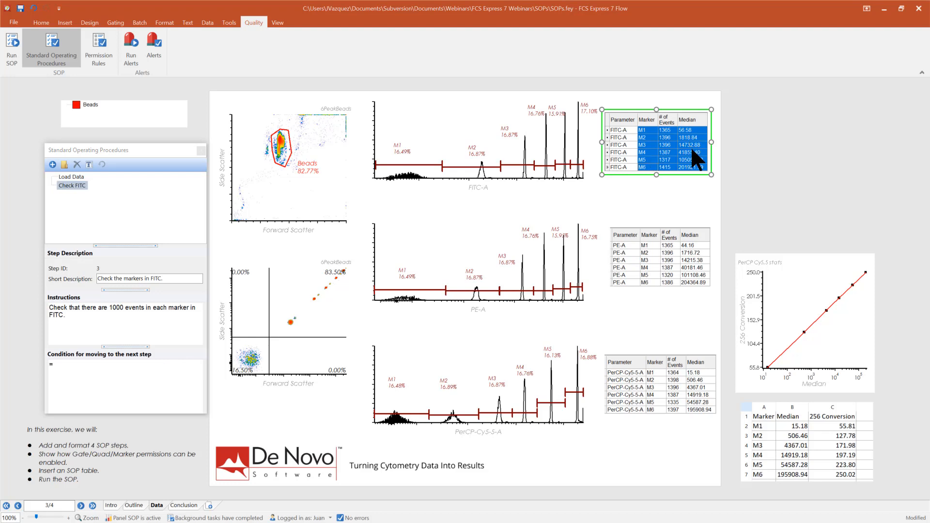
left_click(725, 155)
left_click(689, 128)
left_click_drag(687, 130, 69, 369)
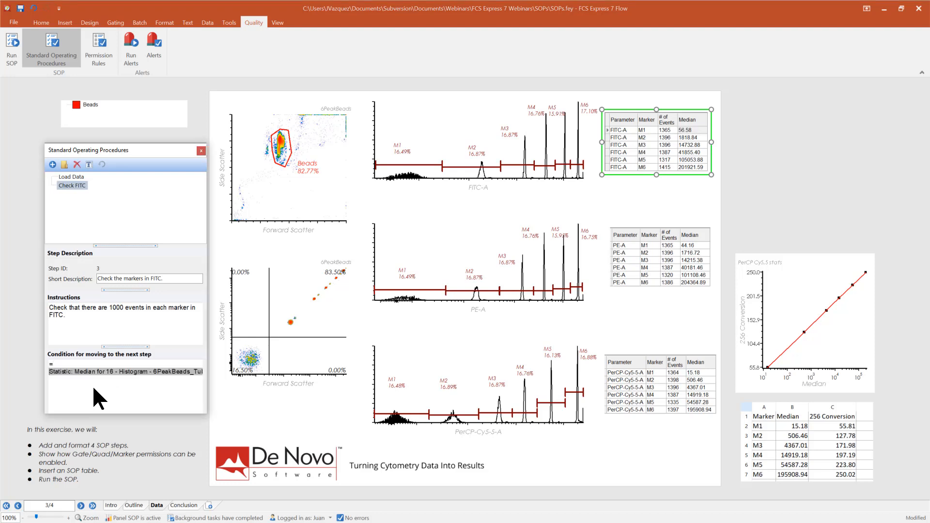
right_click(105, 371)
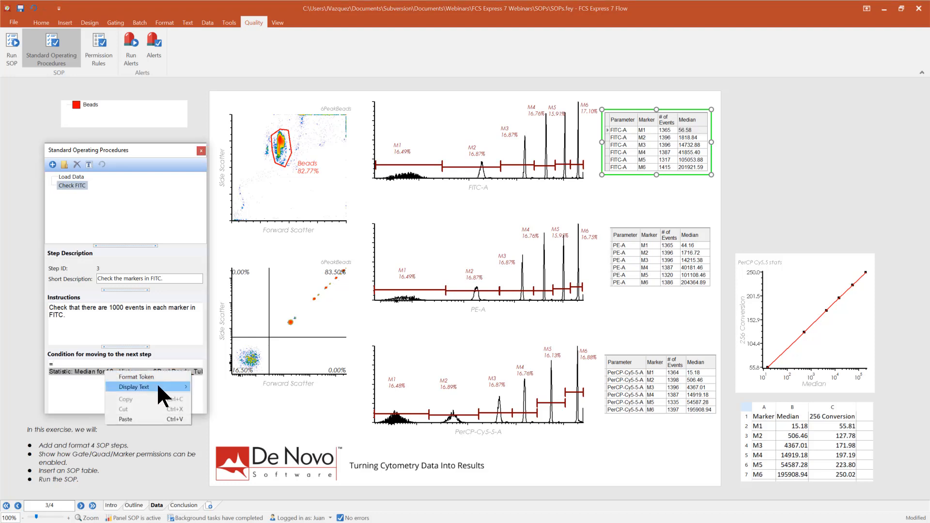
left_click(213, 387)
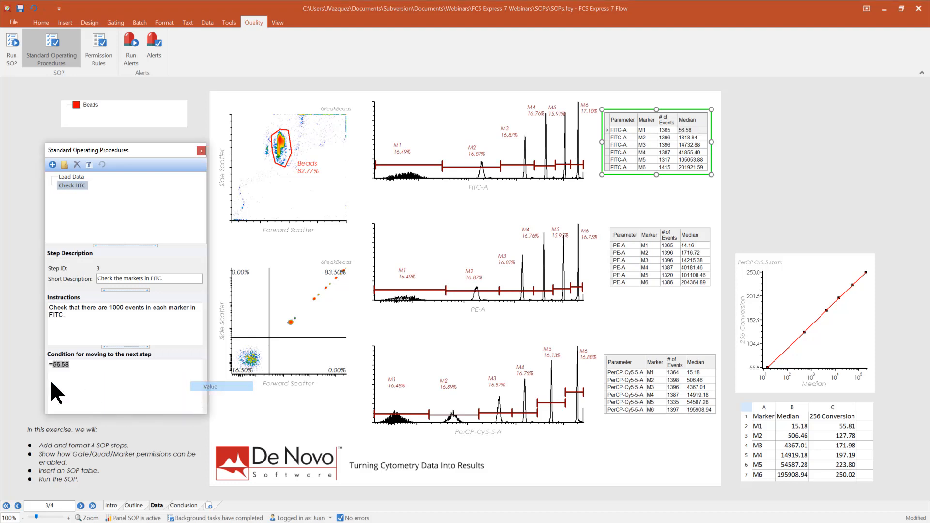
left_click(33, 8)
left_click(33, 8)
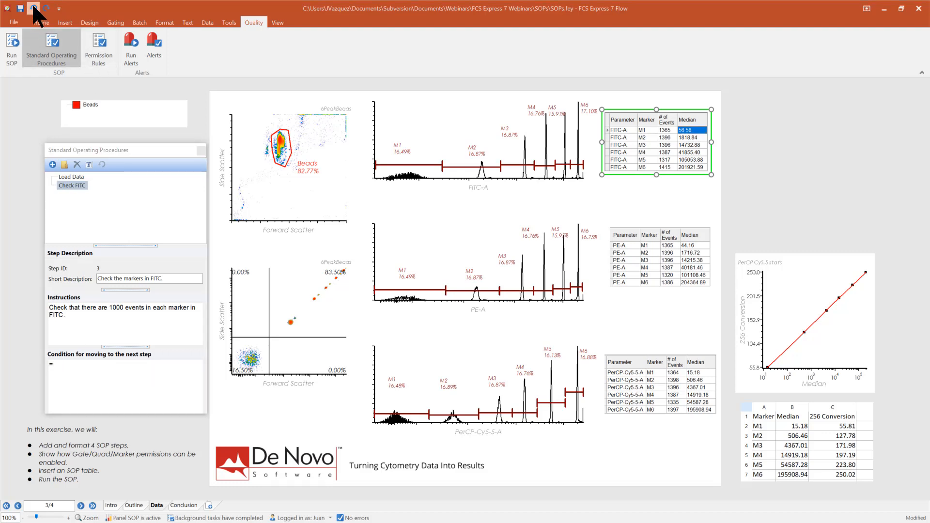
- Open the custom tokens and widen their window to show the complete FITC Check formula
left_click(60, 366)
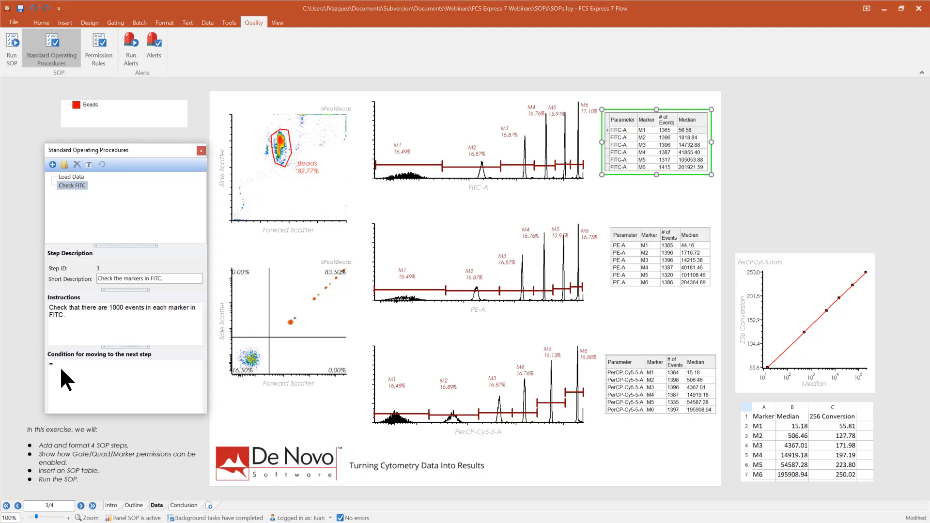
left_click(280, 21)
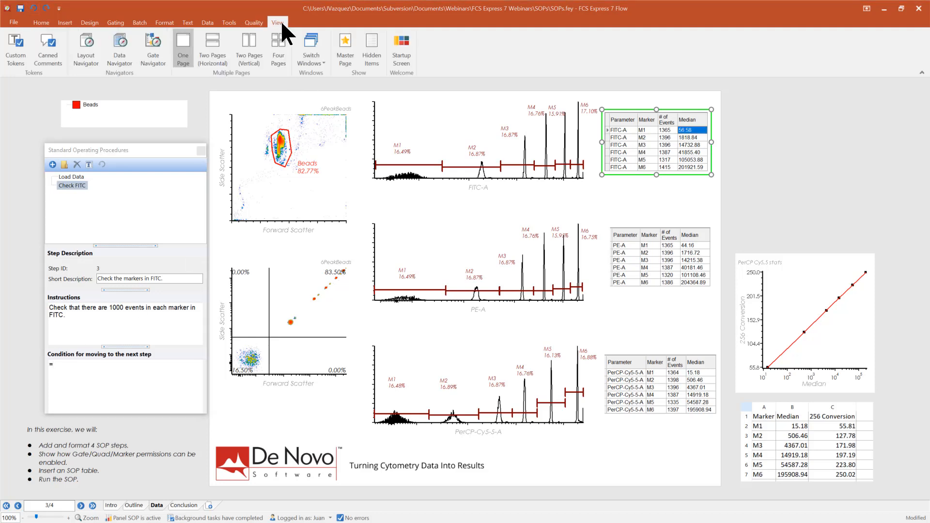
left_click(15, 48)
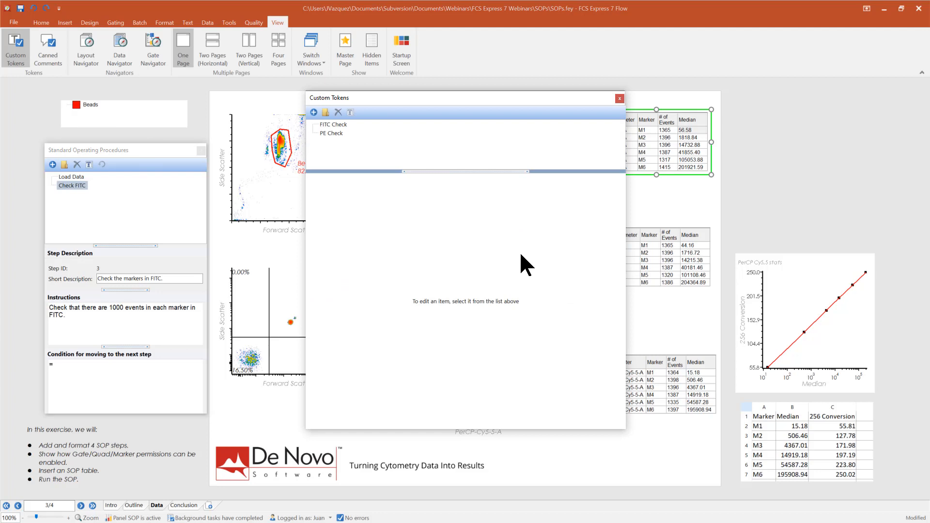
left_click(341, 125)
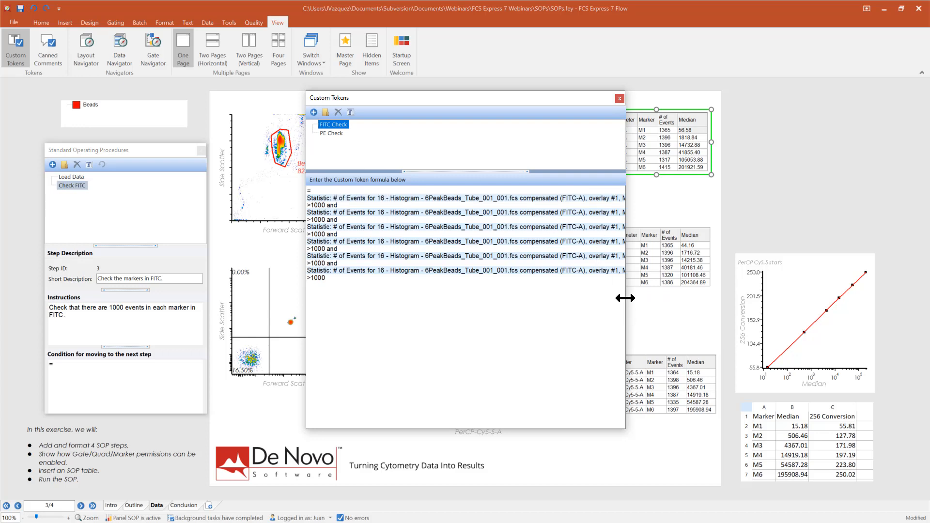
left_click_drag(626, 299, 664, 299)
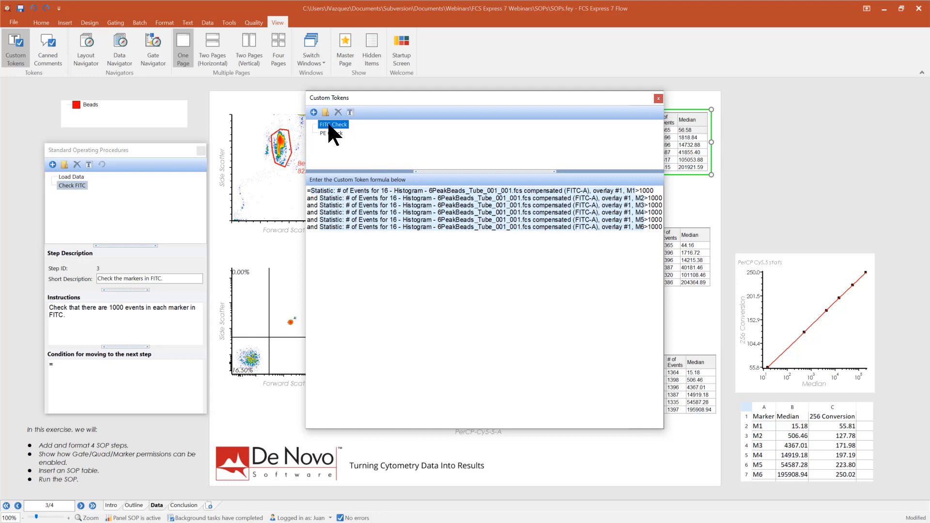
- Insert the FITC Check custom token into the Check FITC step's condition and close the custom tokens window
left_click_drag(329, 125, 101, 373)
left_click(659, 99)
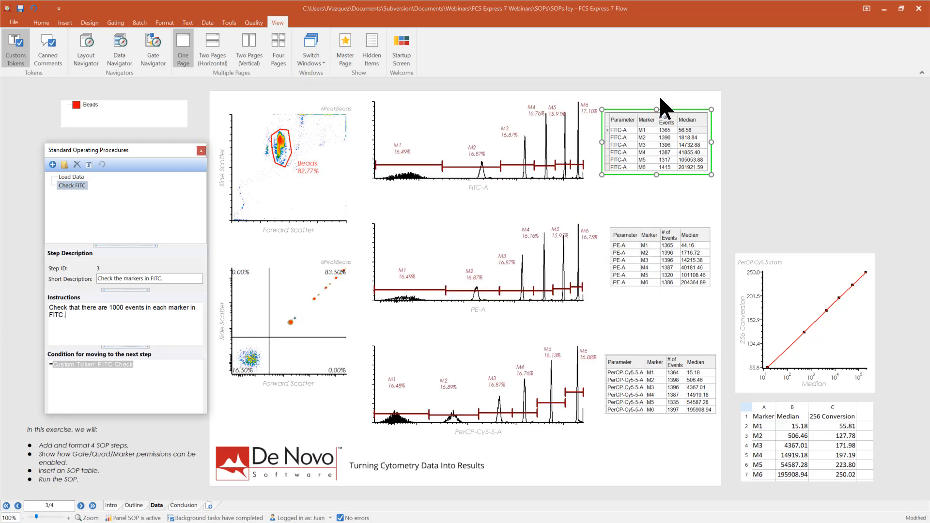
left_click(21, 281)
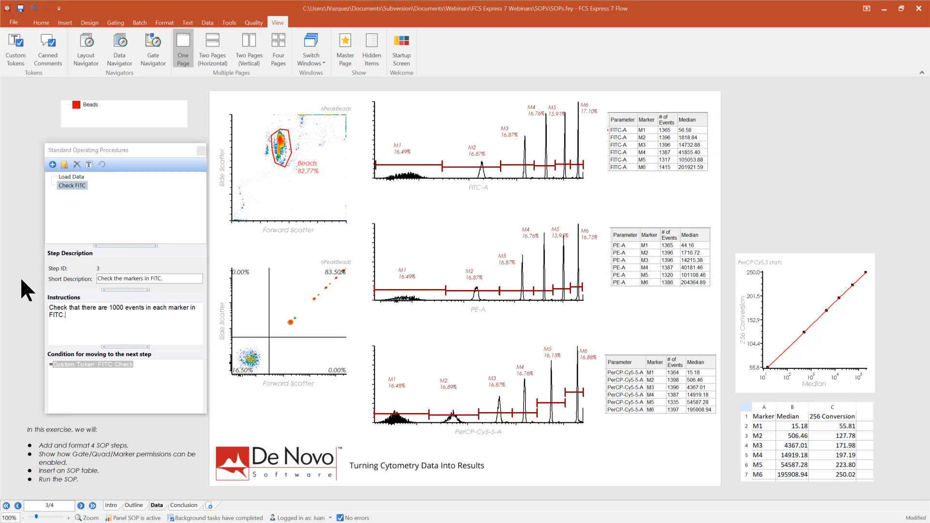
- Switch the FITC Check token's display text in the condition from description to value
left_click(121, 369)
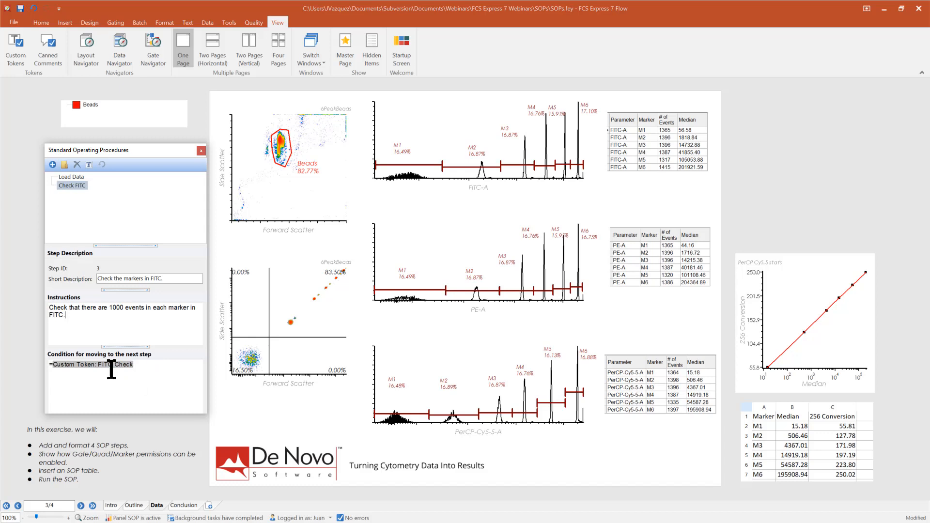
right_click(94, 364)
mouse_move(162, 381)
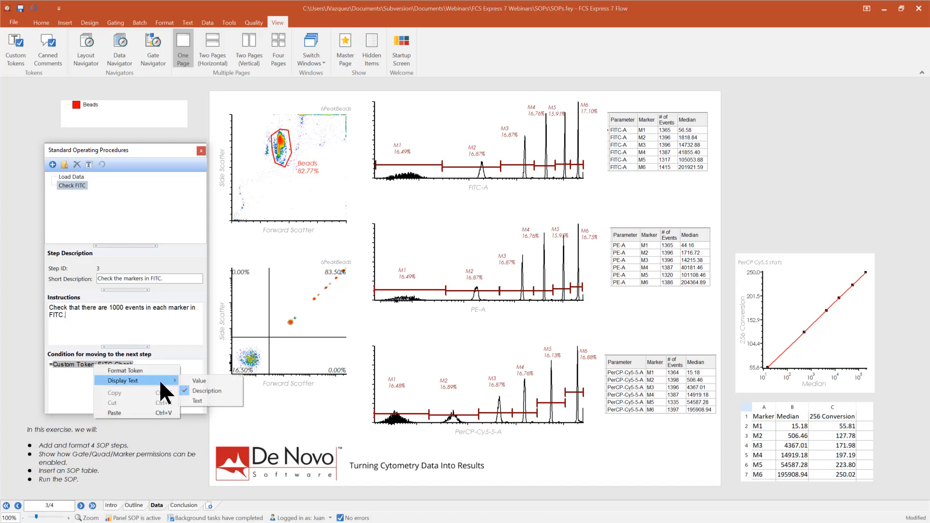
left_click(197, 379)
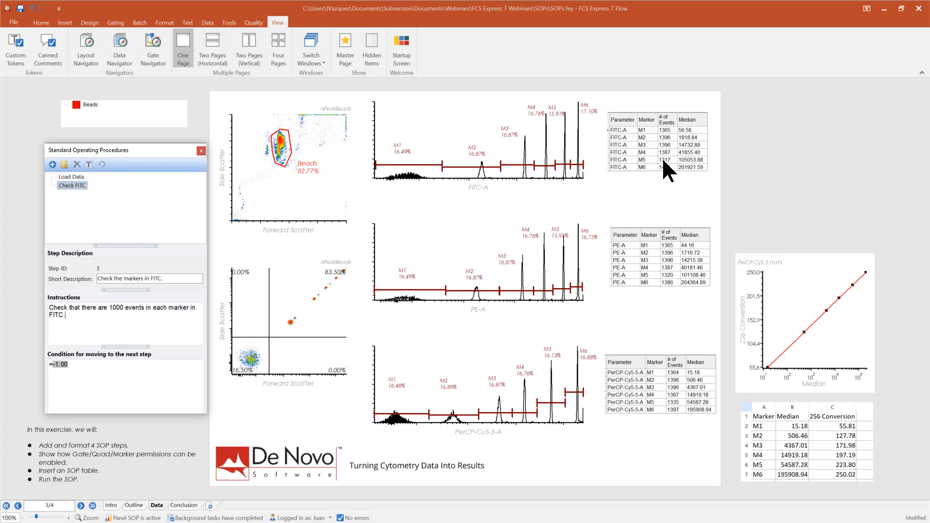
- Display the FITC Check token by its description and complete the Check FITC condition with "=-1.0" after the token
right_click(60, 367)
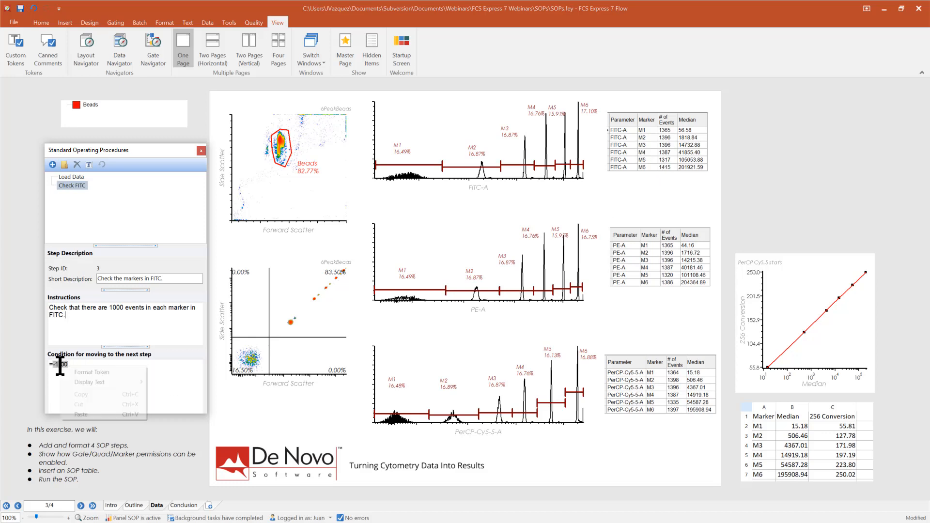
mouse_move(109, 382)
left_click(167, 396)
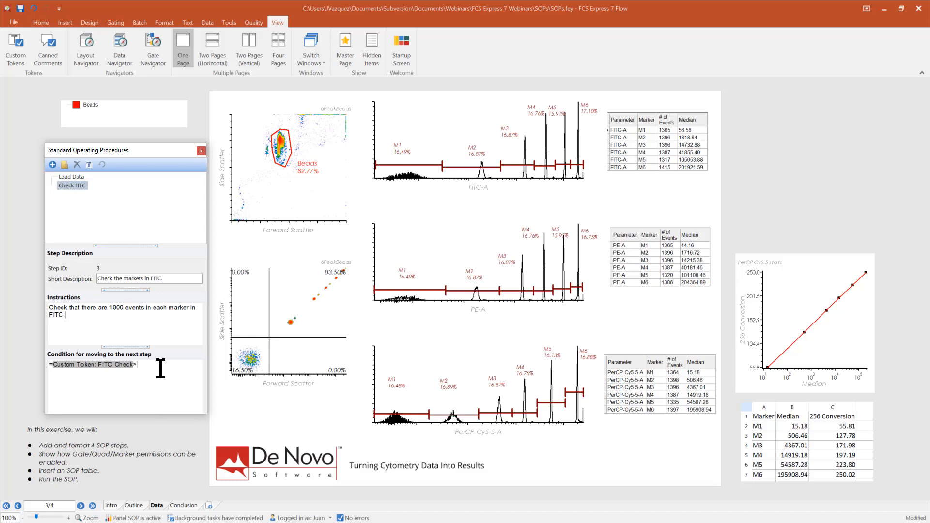
key("BackSpace")
- Show the FITC Check token as its value and extend the M1 marker slightly towards M2 on the FITC-A histogram
right_click(104, 367)
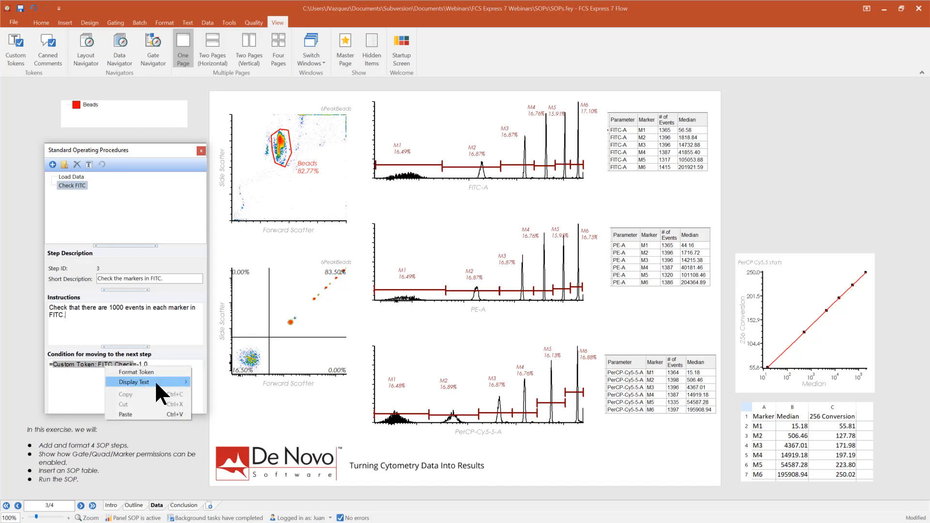
mouse_move(155, 379)
left_click(208, 382)
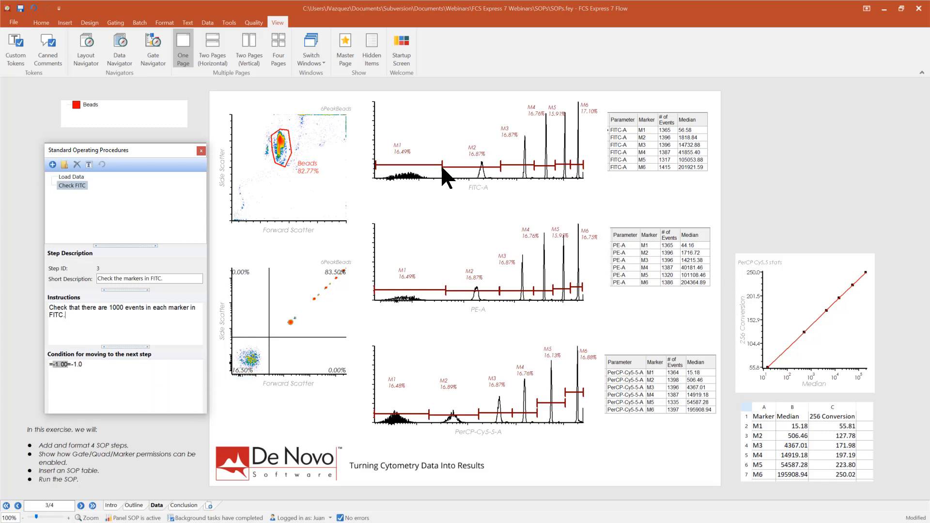
left_click(460, 168)
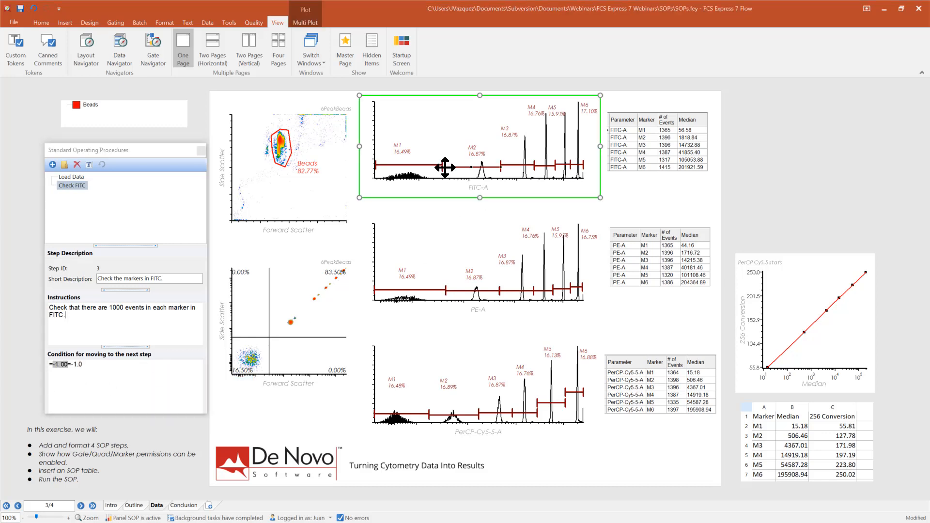
mouse_move(442, 166)
left_mouse_down()
mouse_move(491, 170)
mouse_move(437, 169)
mouse_move(450, 168)
left_mouse_up()
- Return the FITC Check token in the condition to its description display
right_click(62, 364)
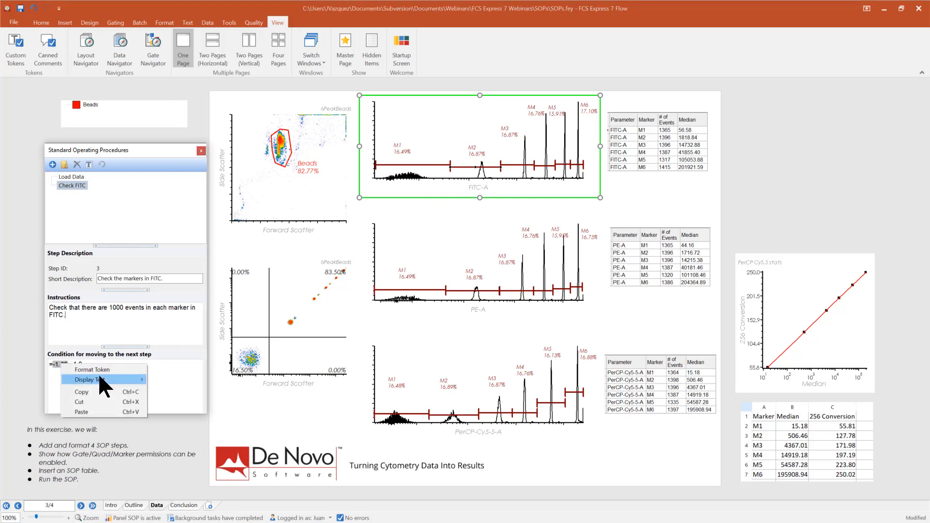
mouse_move(99, 376)
left_click(162, 390)
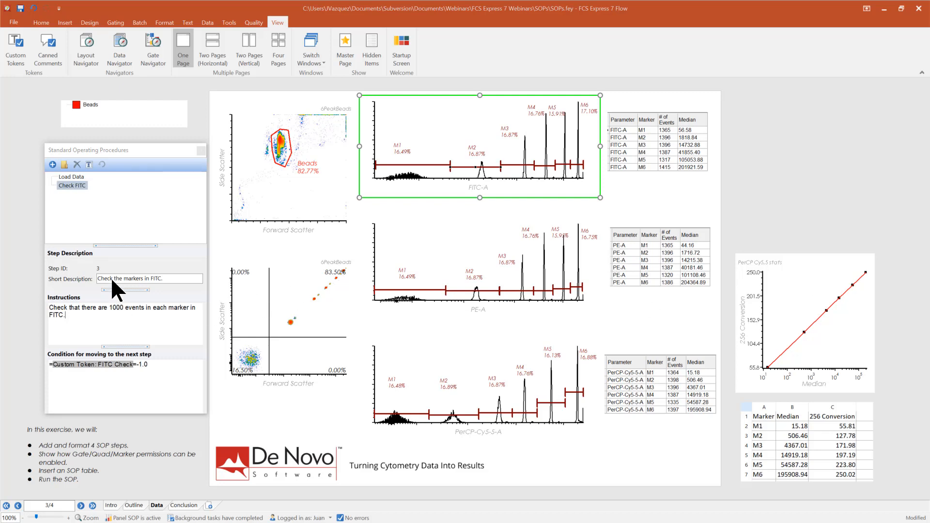
- Add an SOP step named "Check PE" with the short description "Inspect PE plot."
left_click(53, 164)
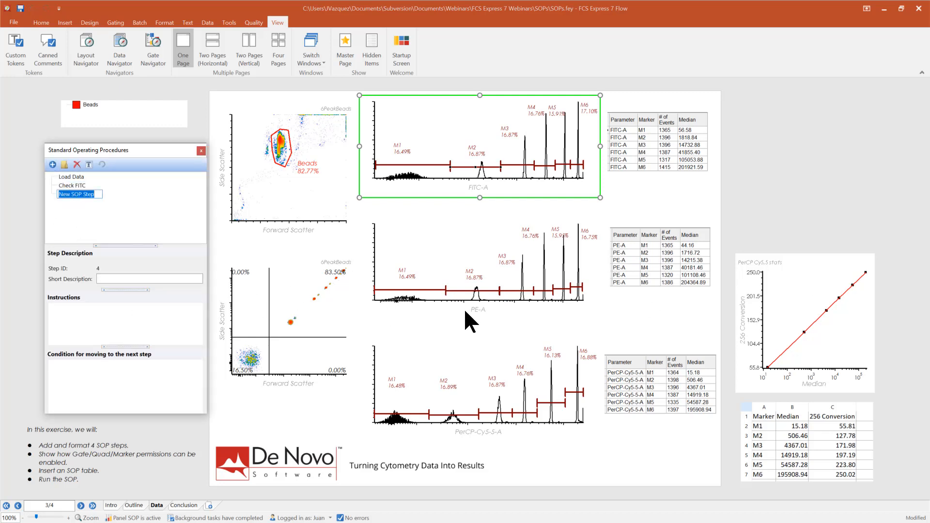
type("Check PE")
left_click(133, 279)
type("Inspect PE ")
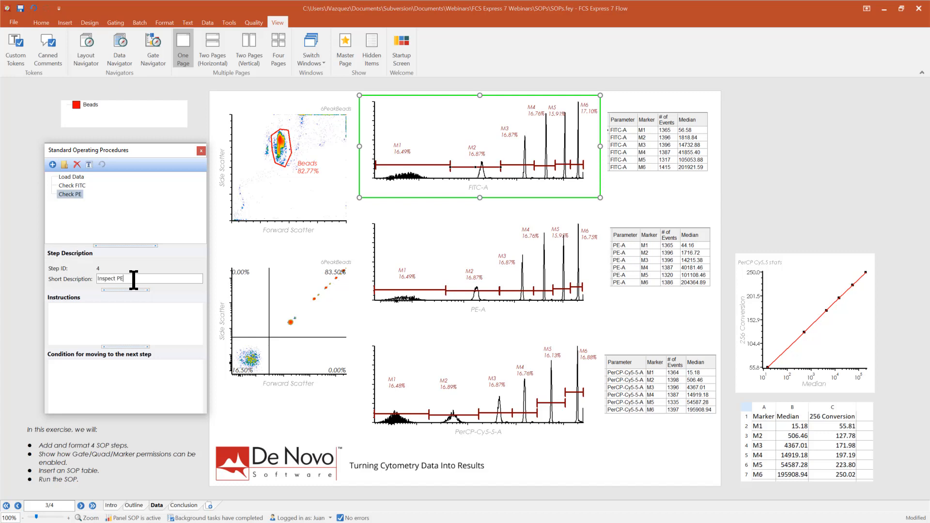
type("plot.")
- Enter the Check PE instructions "Visually inspect that there are 6 peaks in the PE plot."
left_click(67, 314)
type("Visually inspect that there")
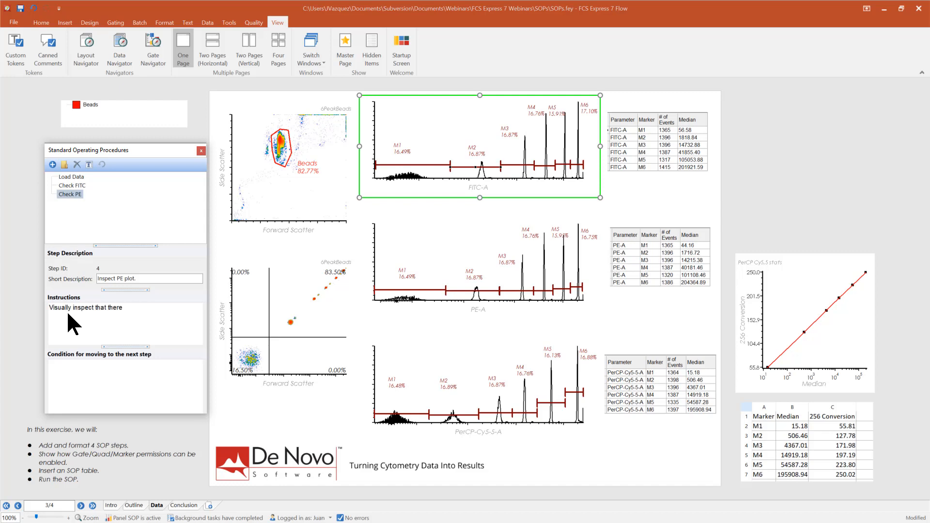
type(" are 6 peaks in the PE plot.")
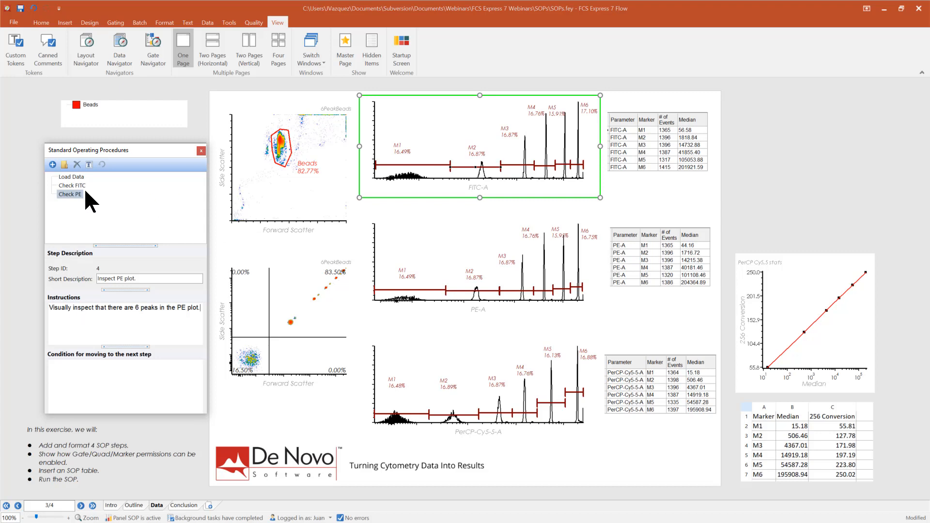
- Place the PE Check custom token on the layout as a text box just above the PerCP Cy5.5 stats plot
left_click(11, 45)
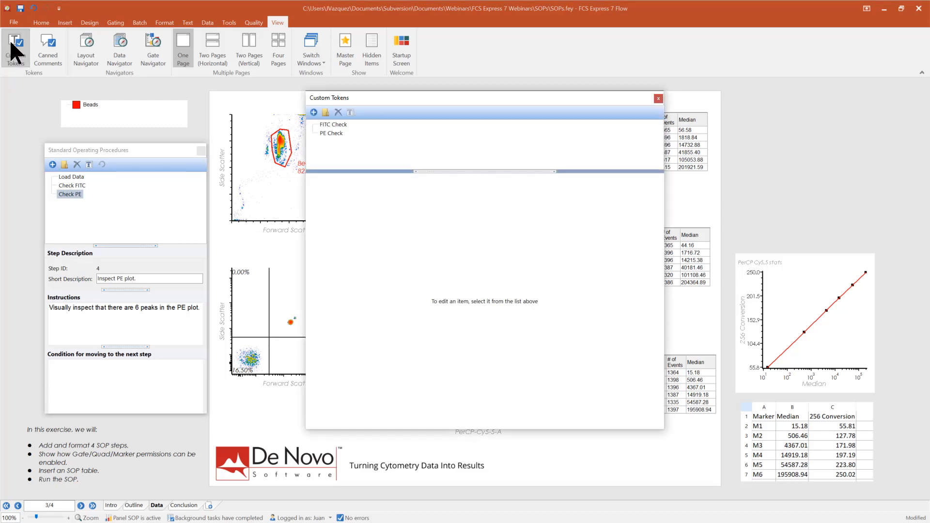
left_click(334, 133)
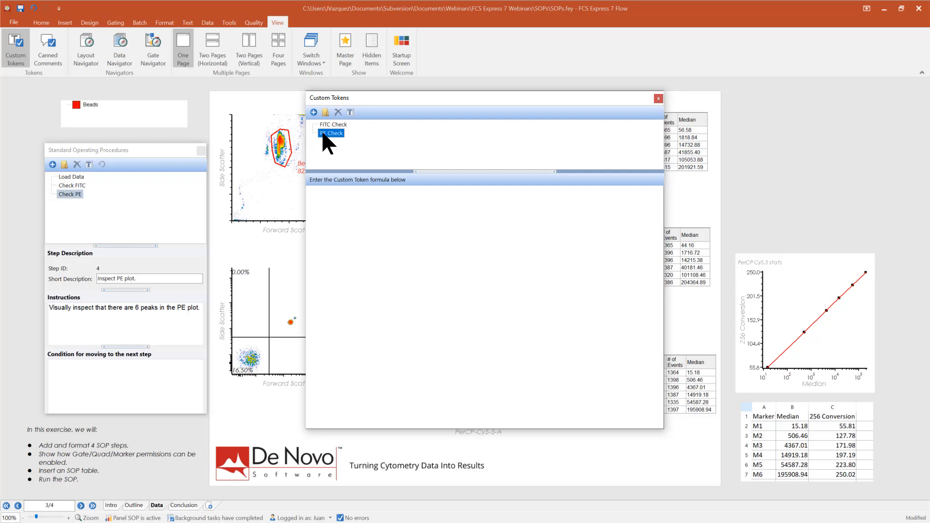
left_click_drag(321, 130, 742, 194)
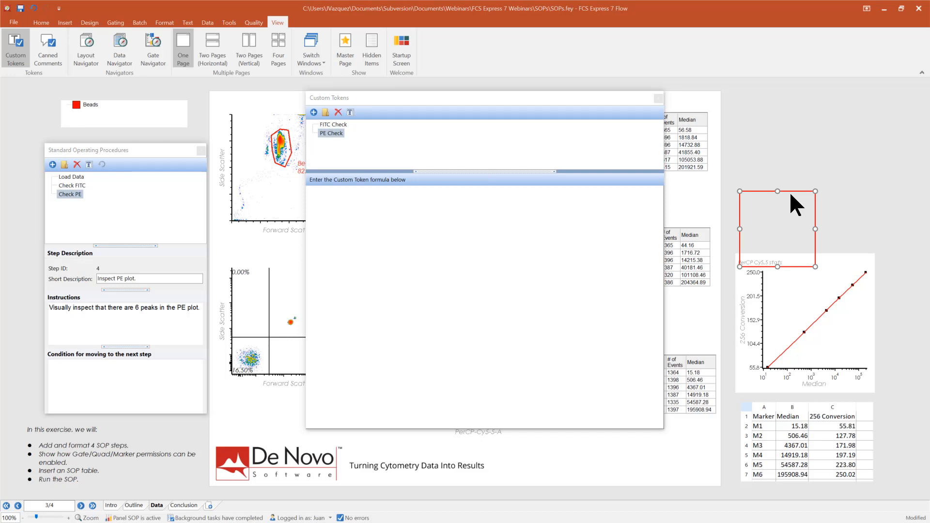
left_click_drag(792, 177, 793, 168)
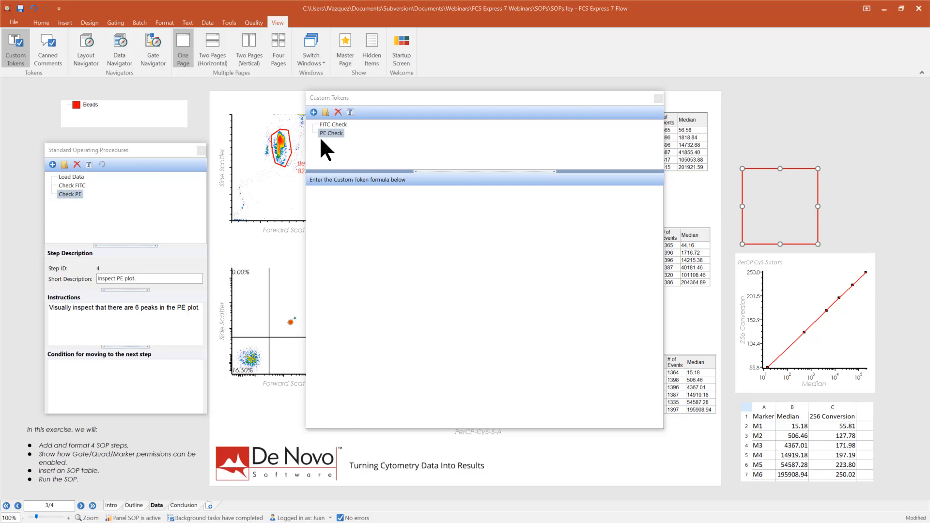
- Format the PE Check token in the text box with the display type Check box
double_click(756, 183)
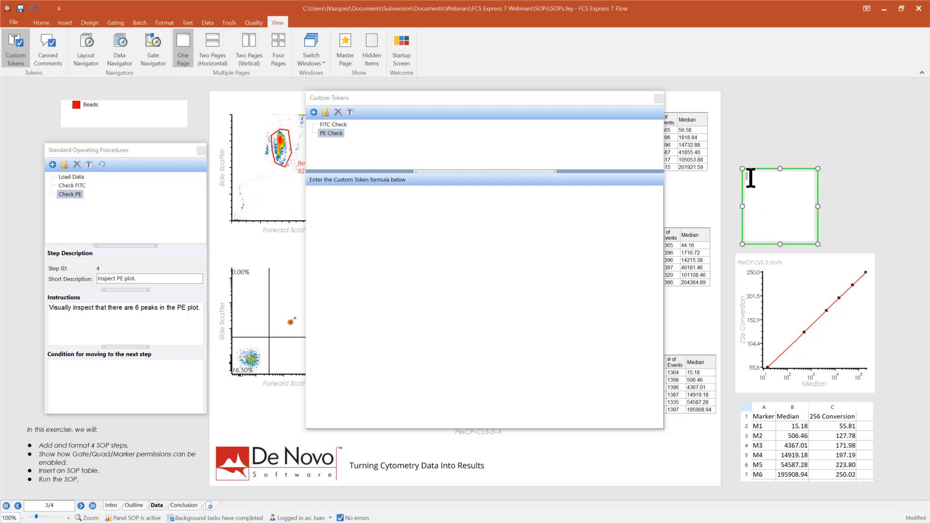
right_click(748, 176)
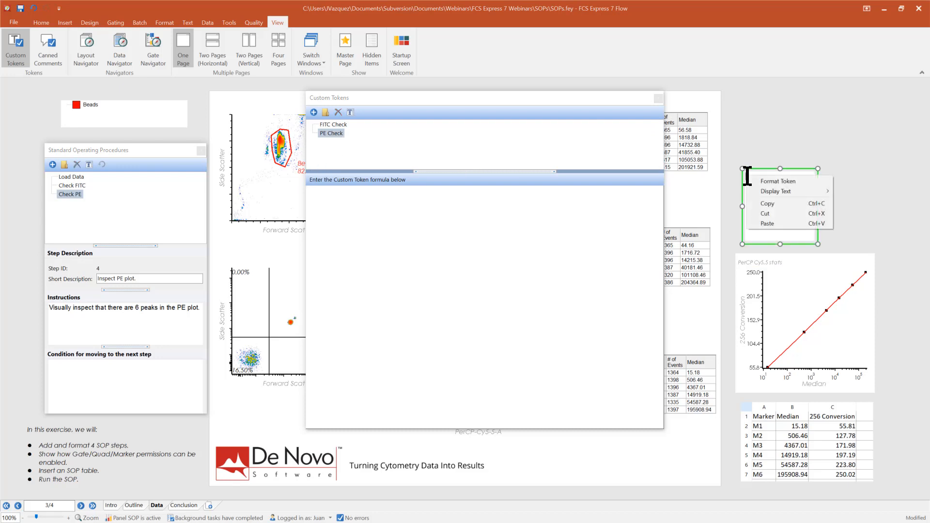
left_click(773, 177)
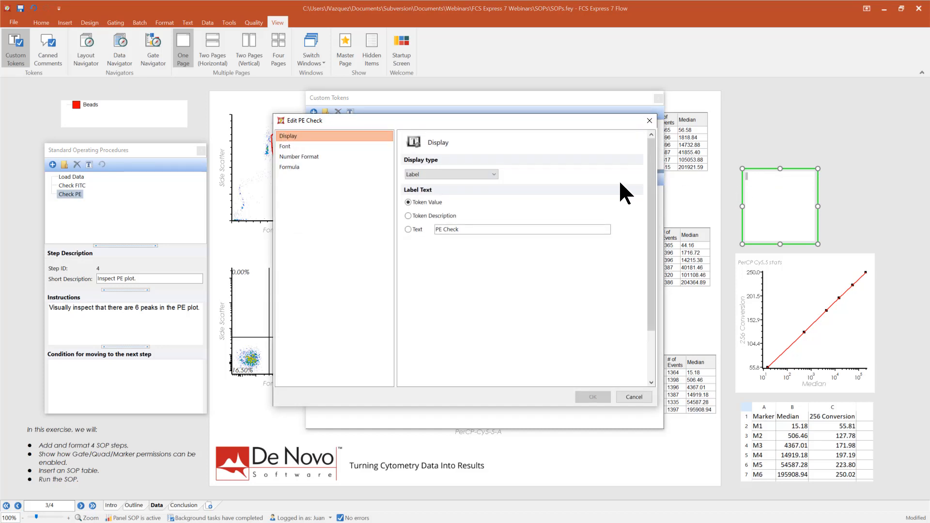
left_click(488, 174)
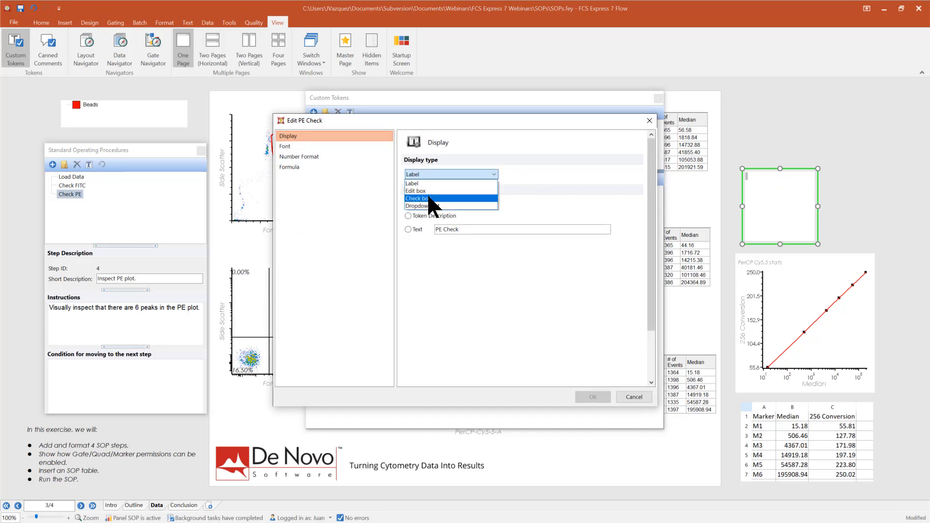
left_click(429, 198)
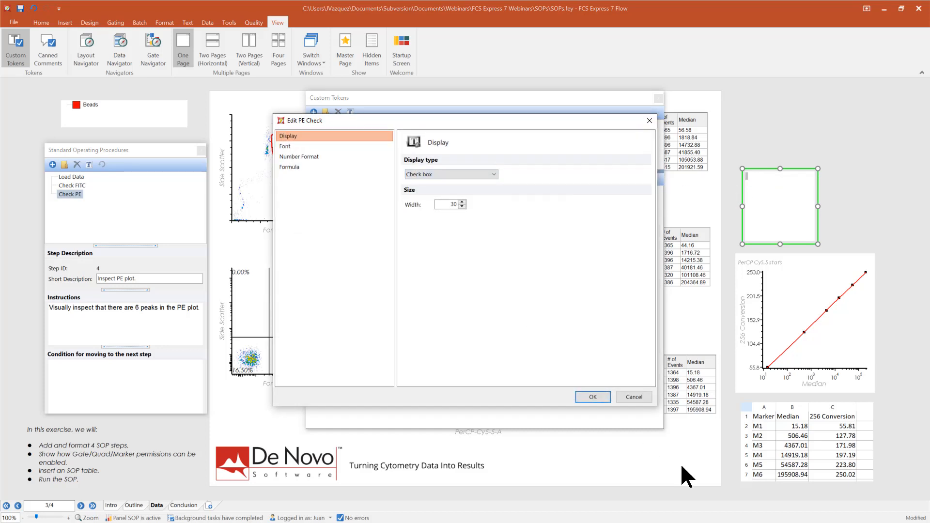
left_click(593, 396)
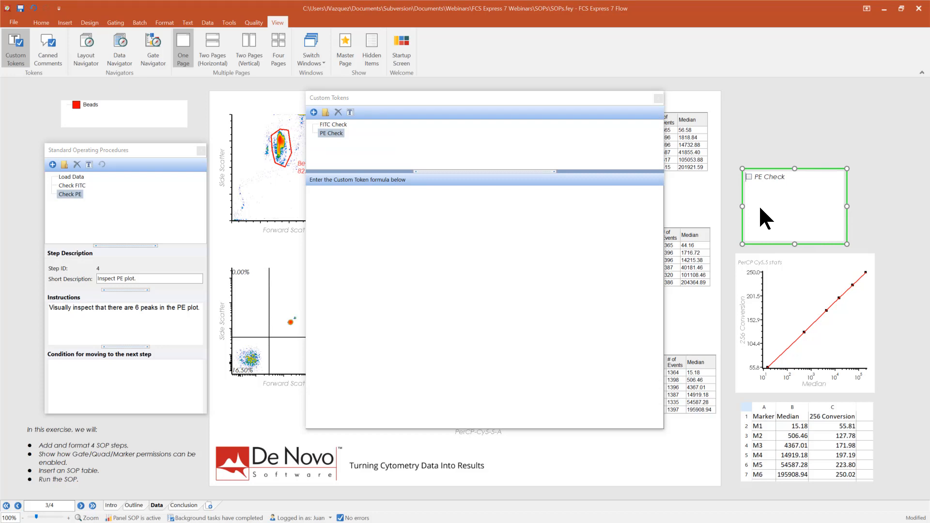
- Test the PE Check box by ticking and clearing it while examining the token's formula
left_click(749, 177)
left_click_drag(312, 191, 347, 192)
left_click(477, 301)
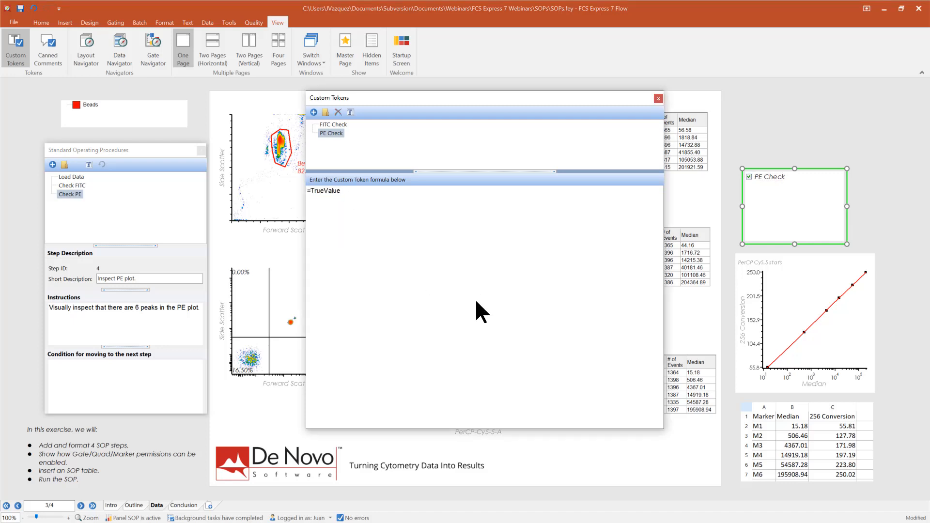
left_click(750, 177)
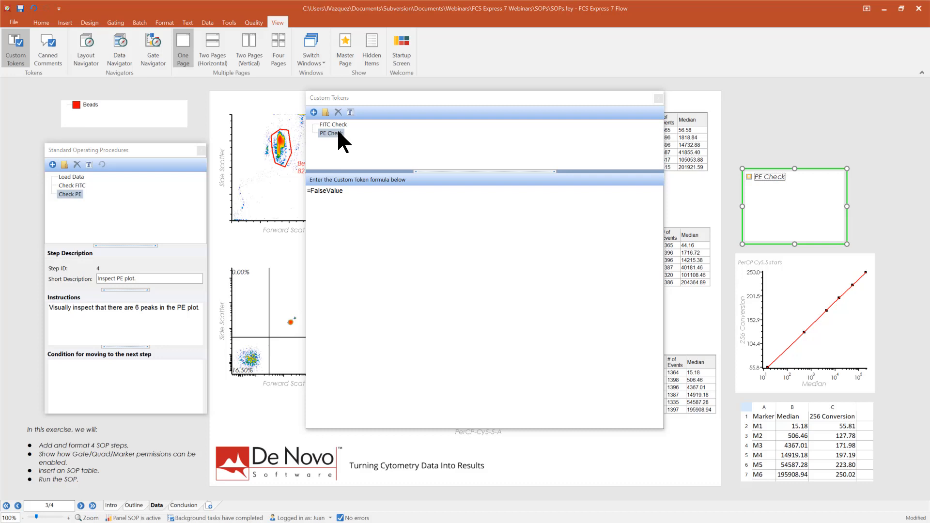
- Set the Check PE condition to the PE Check custom token equal to -1.0 and close the custom tokens window
left_click(90, 374)
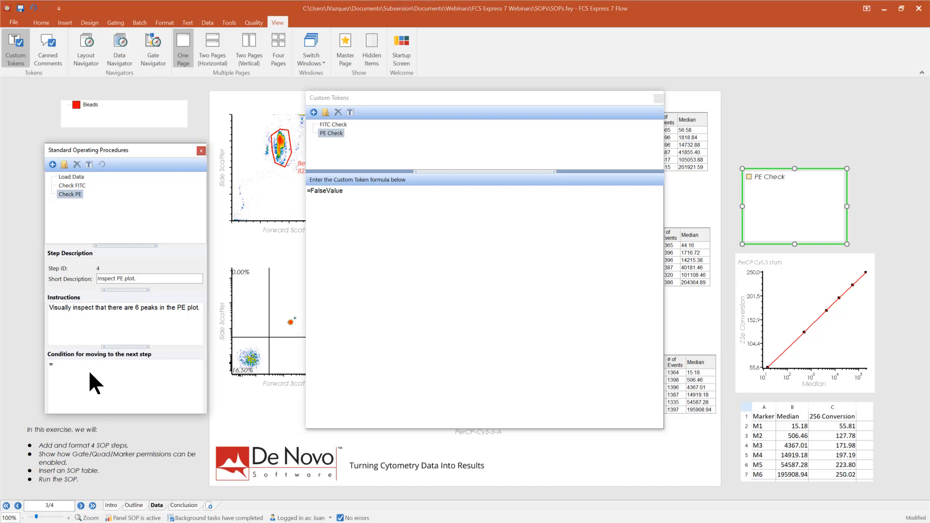
left_click_drag(327, 130, 137, 366)
left_click(658, 99)
left_click(888, 226)
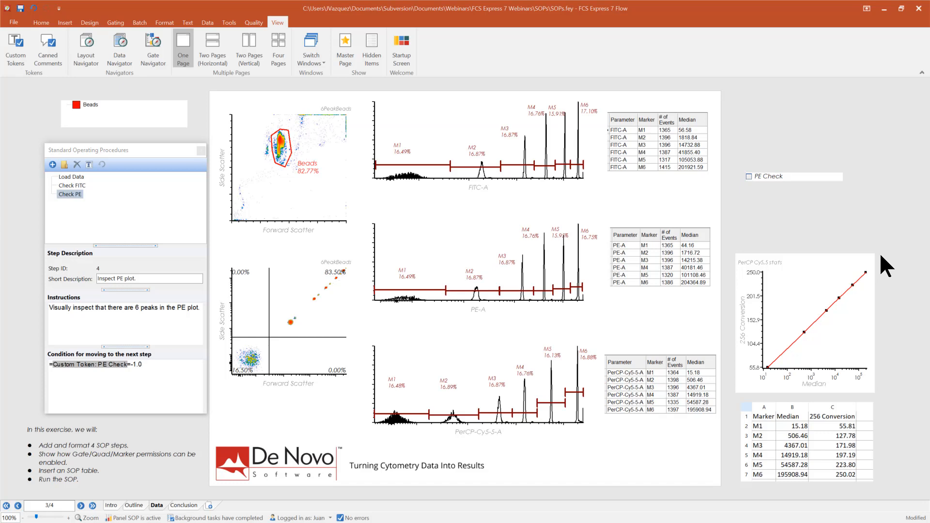
- Add another SOP step named "Check PerCP Cy5.5"
left_click(52, 164)
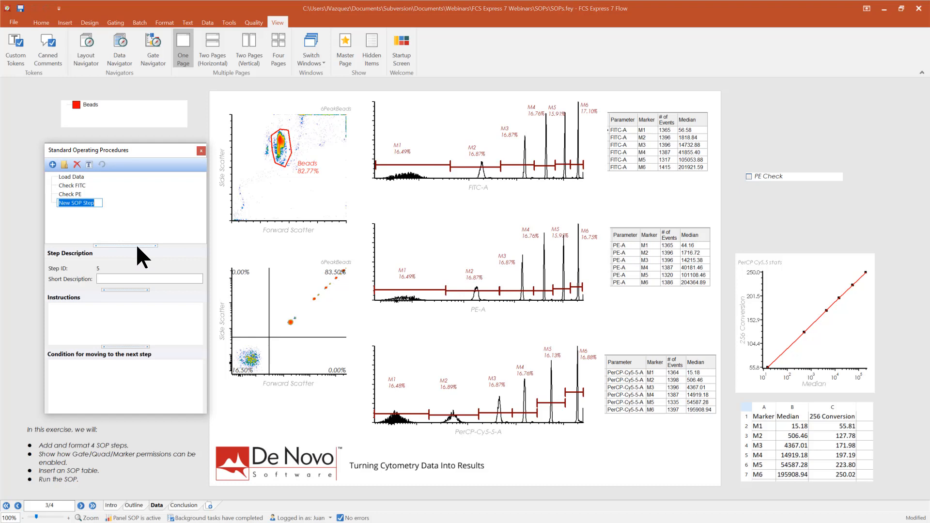
type("Check PERc")
key("BackSpace")
key("BackSpace")
key("BackSpace")
type("erCP Cy")
type("5")
key("Return")
- Enter "Check r2 of our regression." as the short description of the Check PerCP Cy5.5 step
left_click(115, 279)
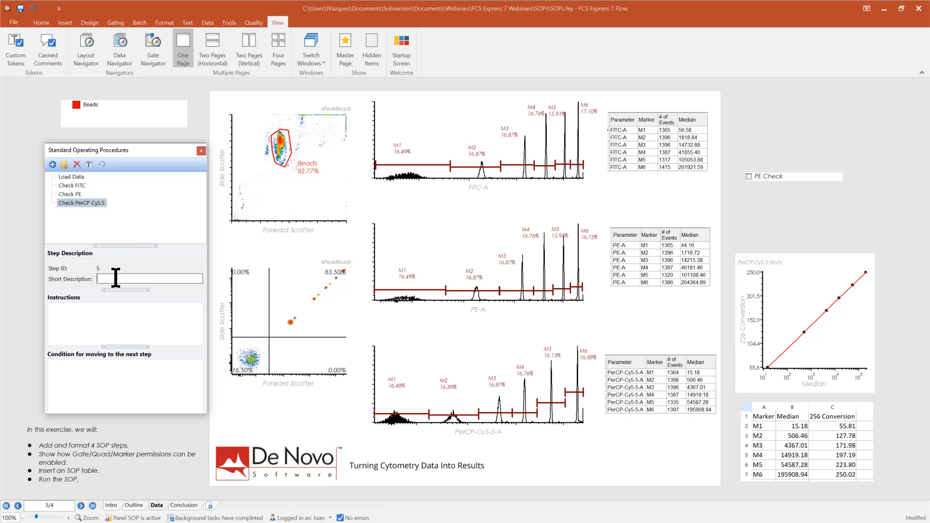
type("Check")
type(" 3 of our regre")
type("ssion.")
- Inspect the formula behind the M1 cell of the spreadsheet's 256 Conversion column
left_click(792, 484)
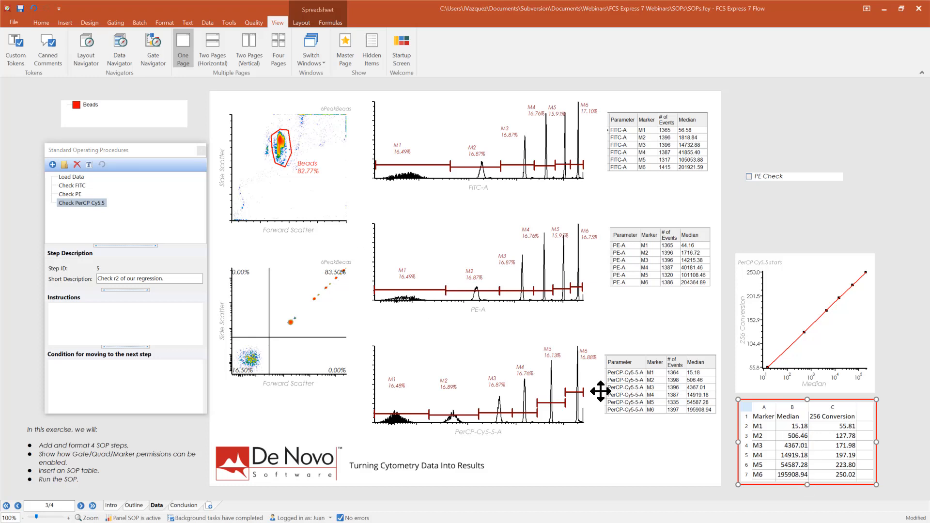
double_click(816, 425)
double_click(820, 425)
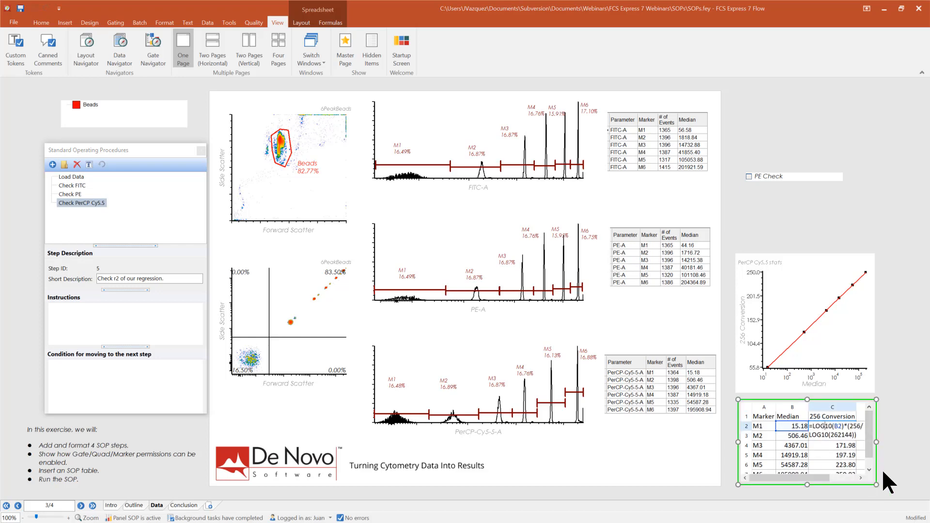
left_click(892, 432)
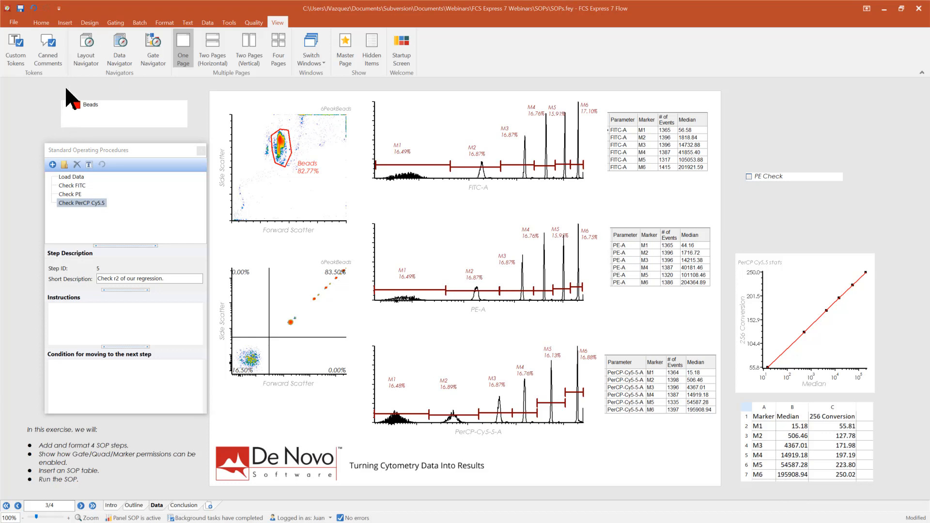
- Examine the scatter with regression chart option and the column choices for the PerCP Cy5.5 stats plot's X axis
left_click(65, 22)
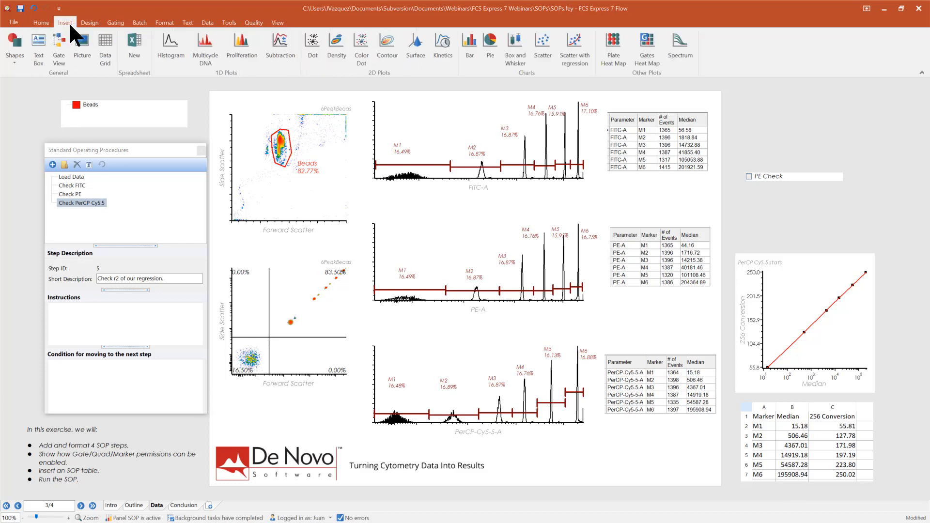
left_click(586, 48)
left_click(812, 382)
left_click(813, 383)
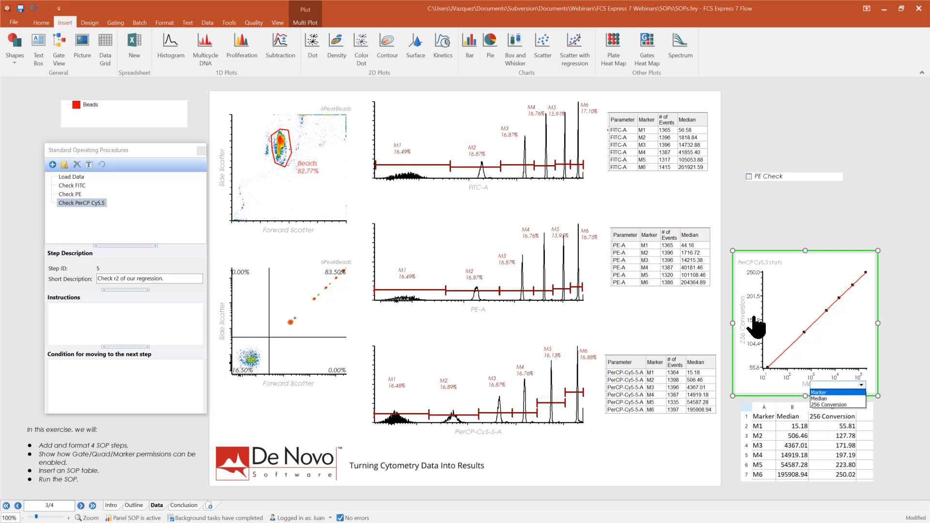
left_click(876, 212)
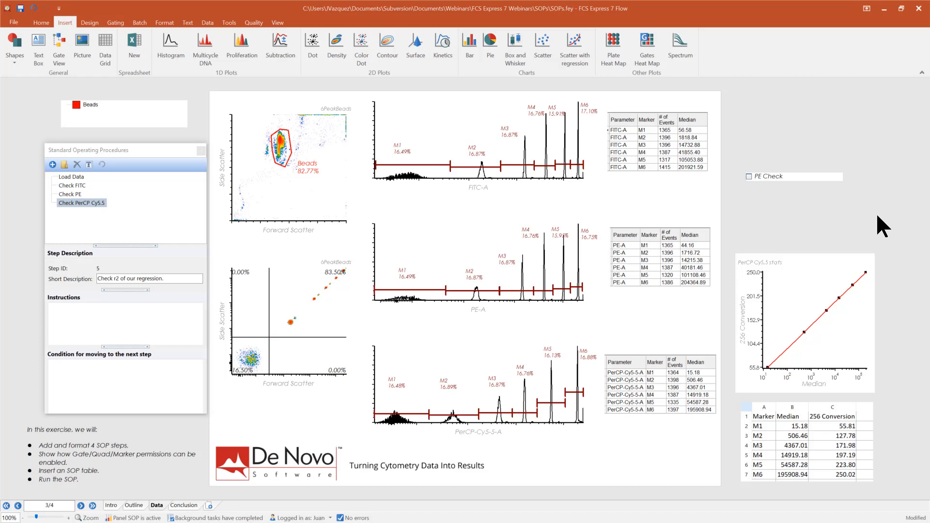
- Enter "Inspect that r2 for PerCP Cy5.5 is greater than 95%." as the instructions of the Check PerCP Cy5.5 step
left_click(107, 320)
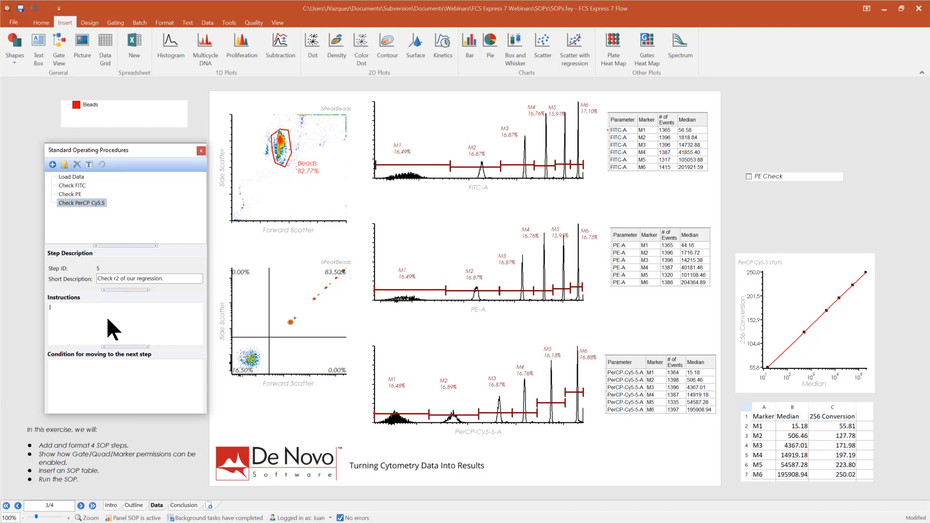
type("Insep")
key("BackSpace")
key("BackSpace")
key("BackSpace")
key("BackSpace")
type("pect that r2 our PerCP Cy5.5 is greater than")
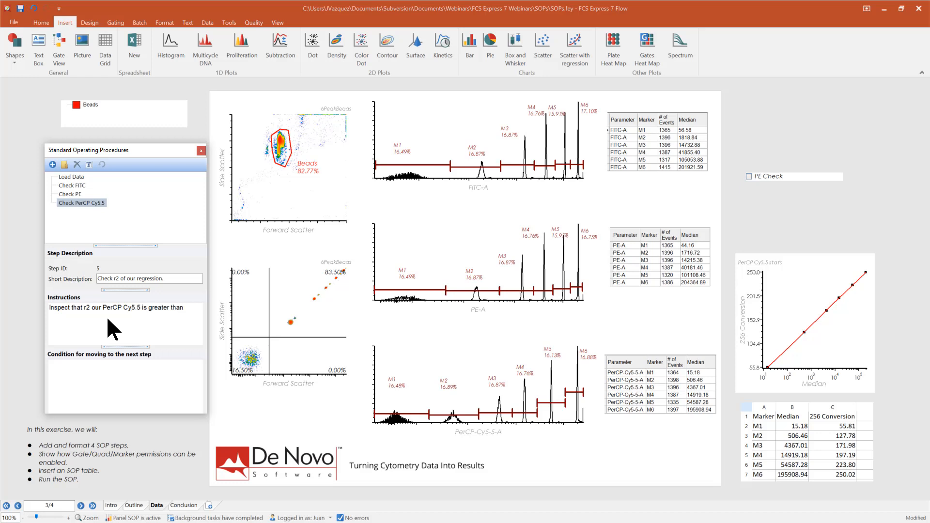
type(" 95%.")
double_click(96, 306)
type("for")
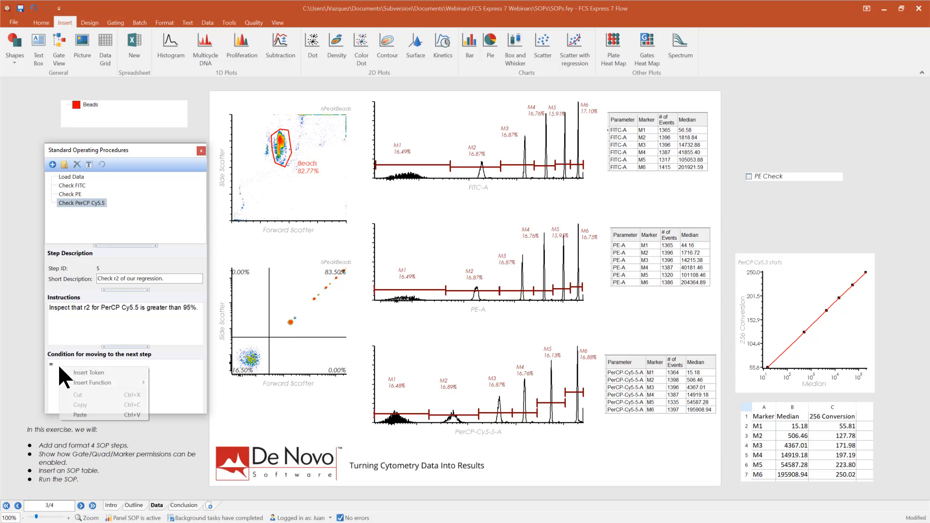
right_click(59, 367)
left_click(92, 373)
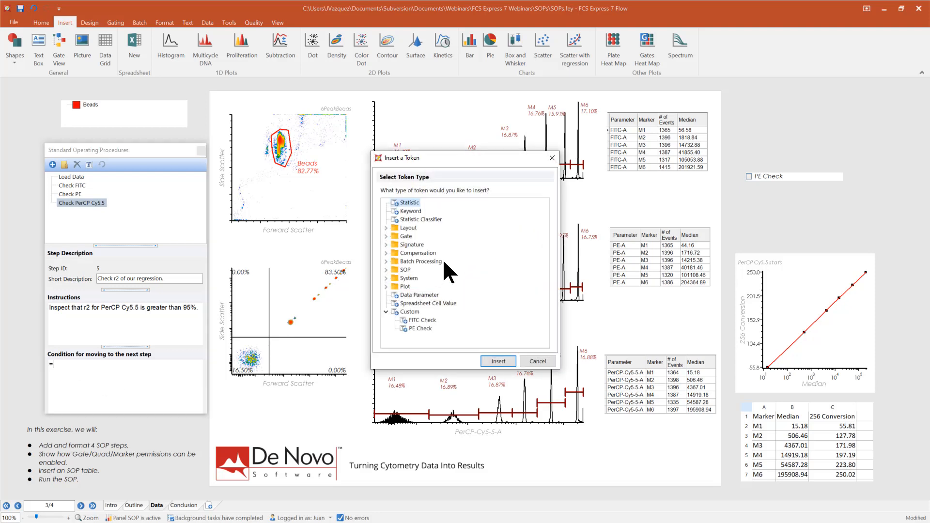
double_click(407, 201)
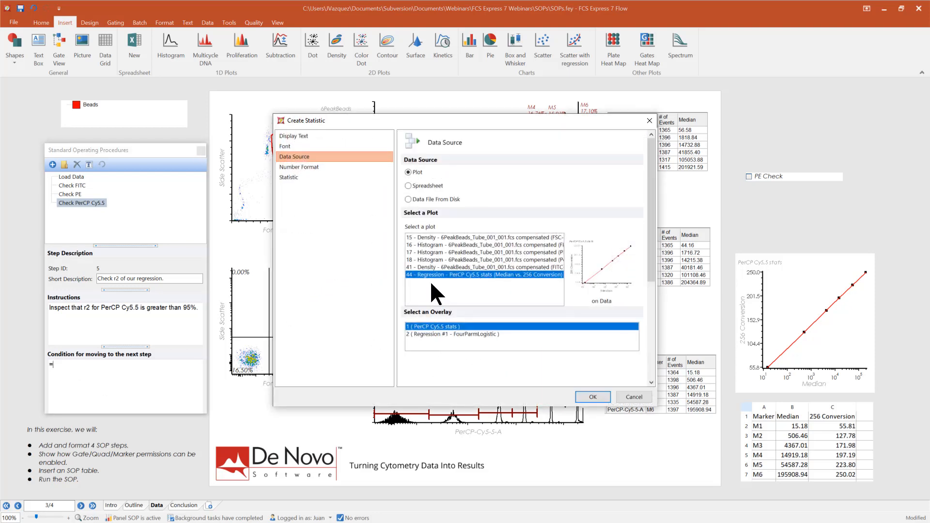
left_click(633, 396)
- Add the PerCP Cy5.5 stats regression plot's r2 value, from Regression Parameter Statistics, to the step's condition as a statistic token
left_click(801, 275)
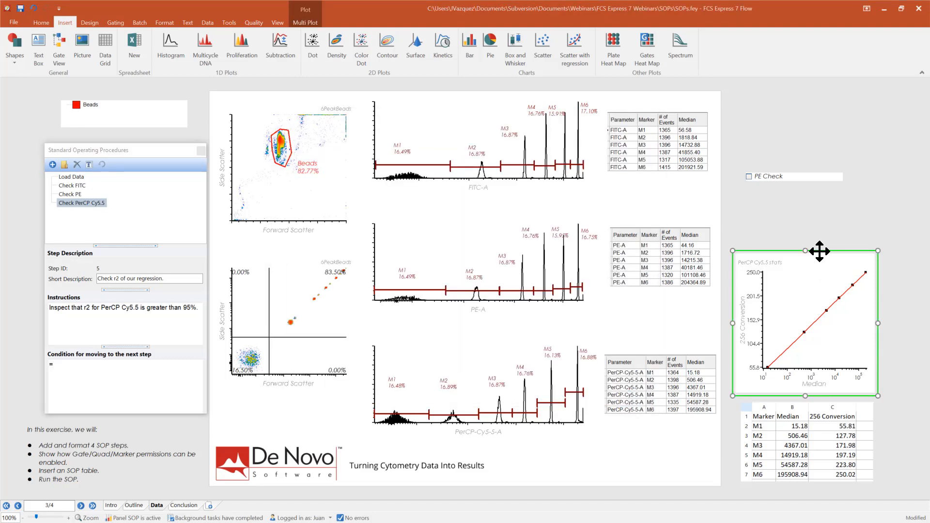
left_click_drag(819, 250, 106, 371)
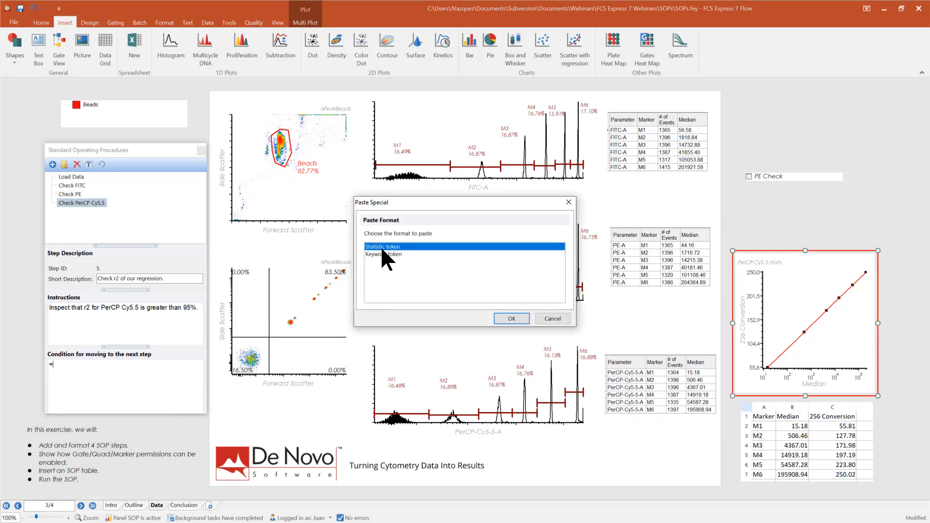
left_click(511, 318)
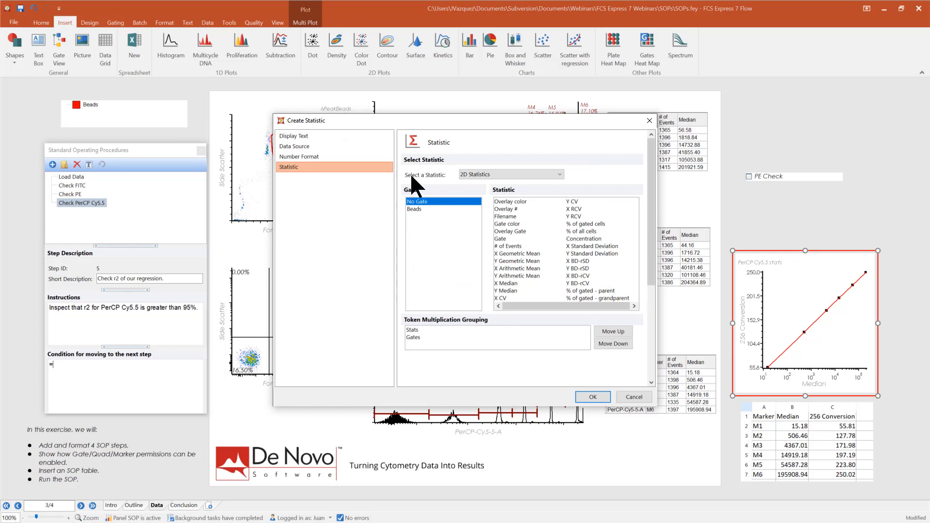
left_click(557, 175)
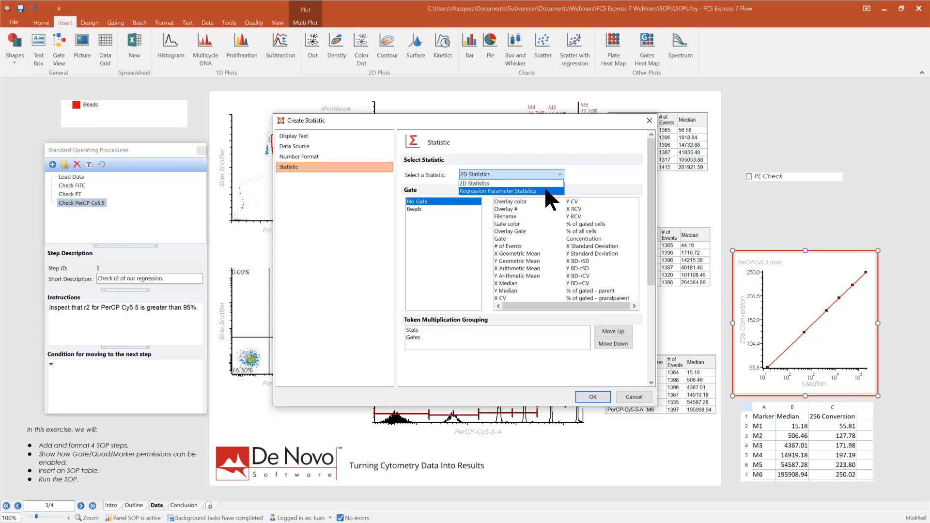
left_click(547, 190)
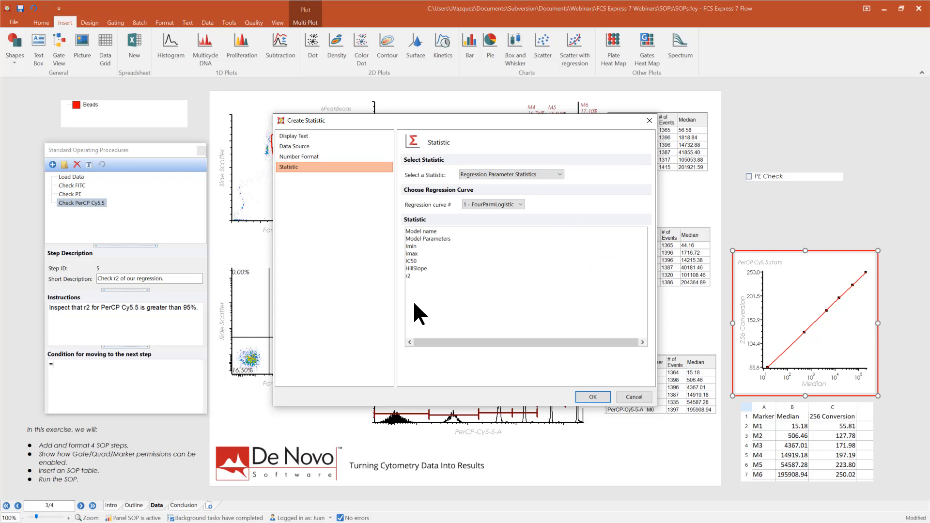
left_click(409, 276)
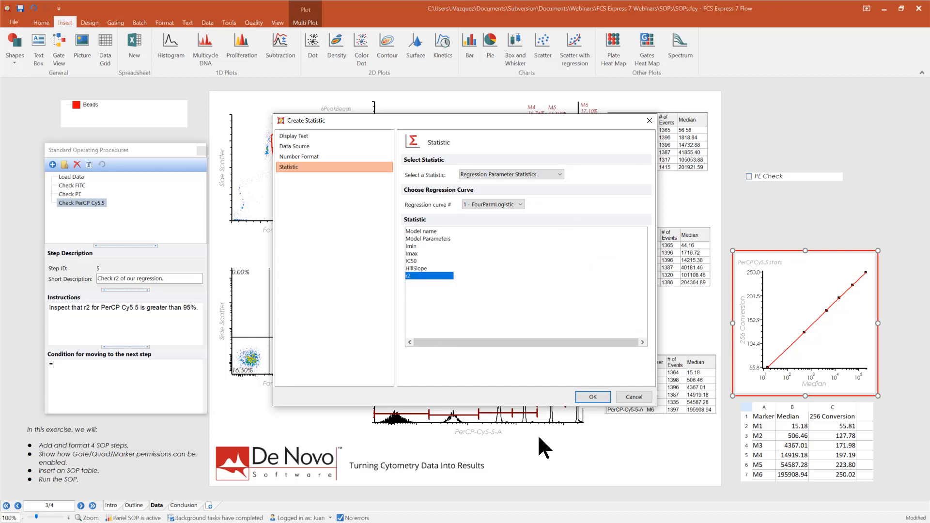
left_click(590, 398)
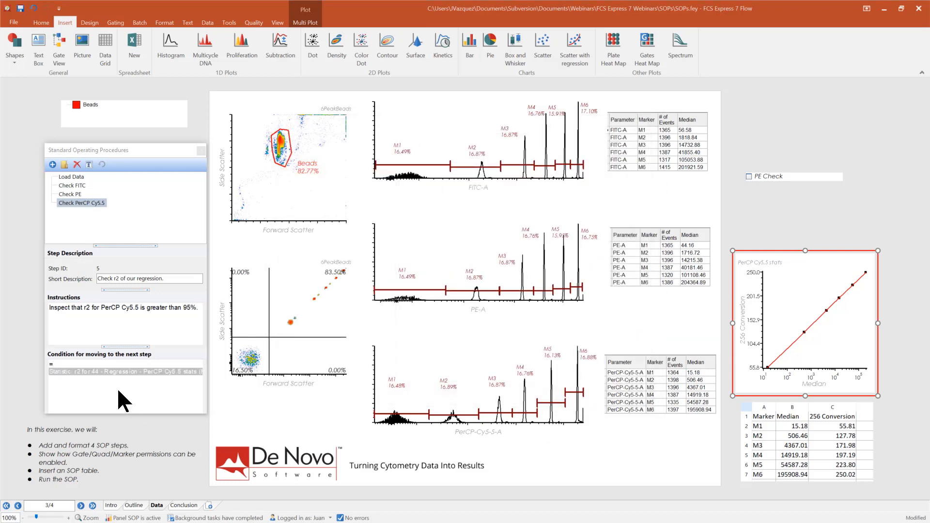
- Show the r2 token as its value, complete the condition with >0.95 and close the Standard Operating Procedures window
right_click(67, 372)
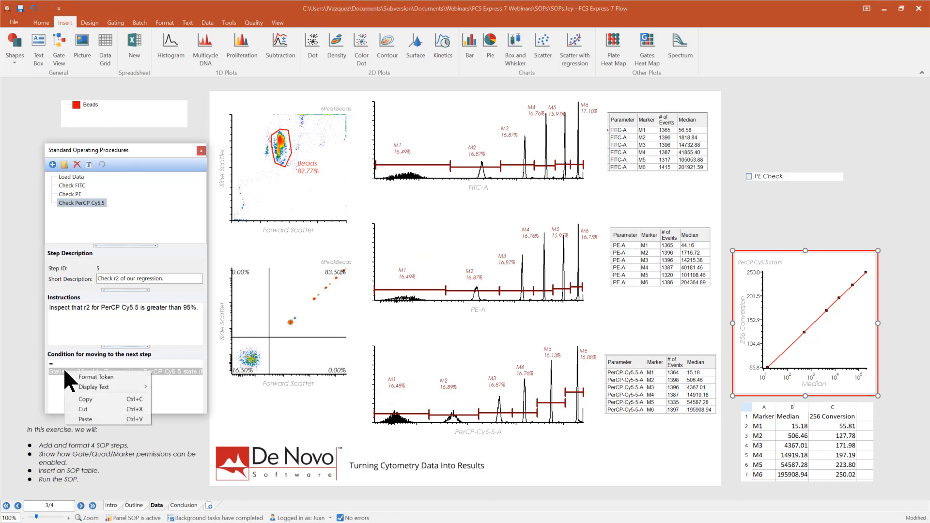
mouse_move(128, 387)
left_click(180, 395)
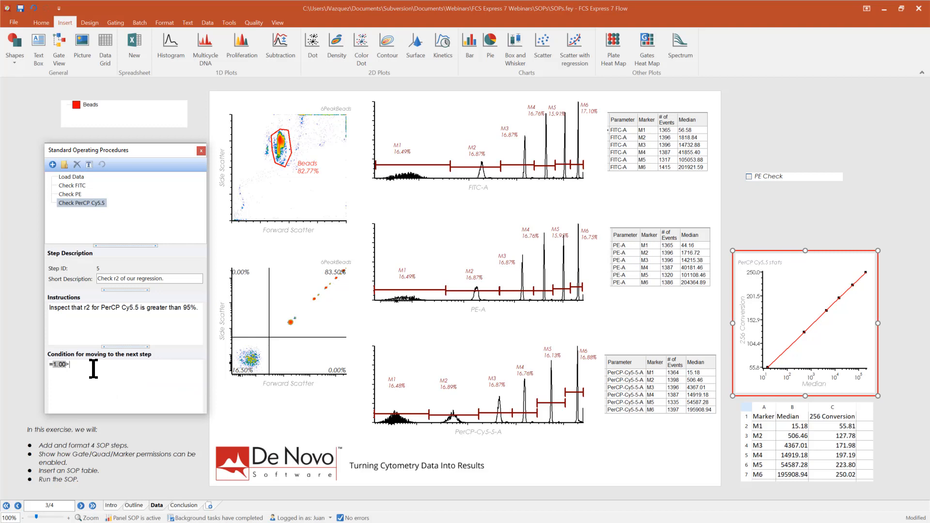
type(">0.95")
left_click(201, 152)
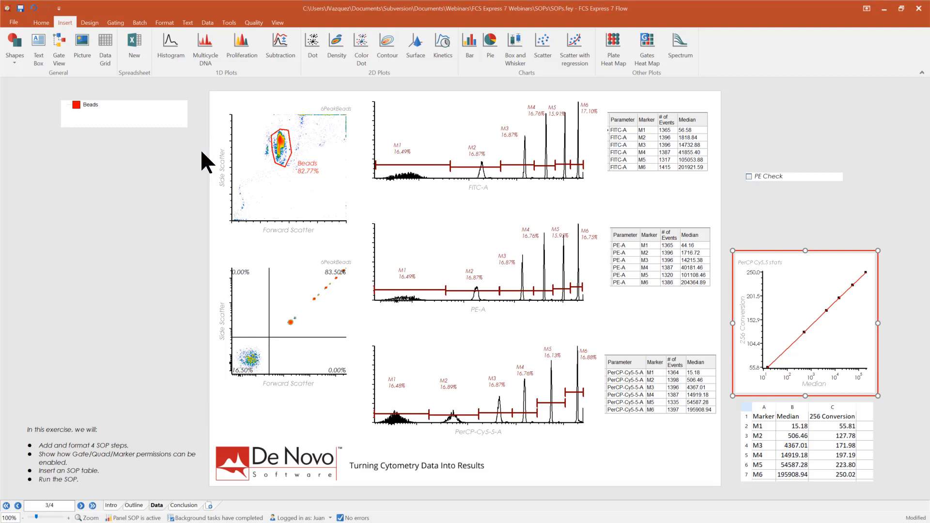
- Open the Beads gate for editing and set its Allow Gate Edit permission to Custom
left_click(23, 249)
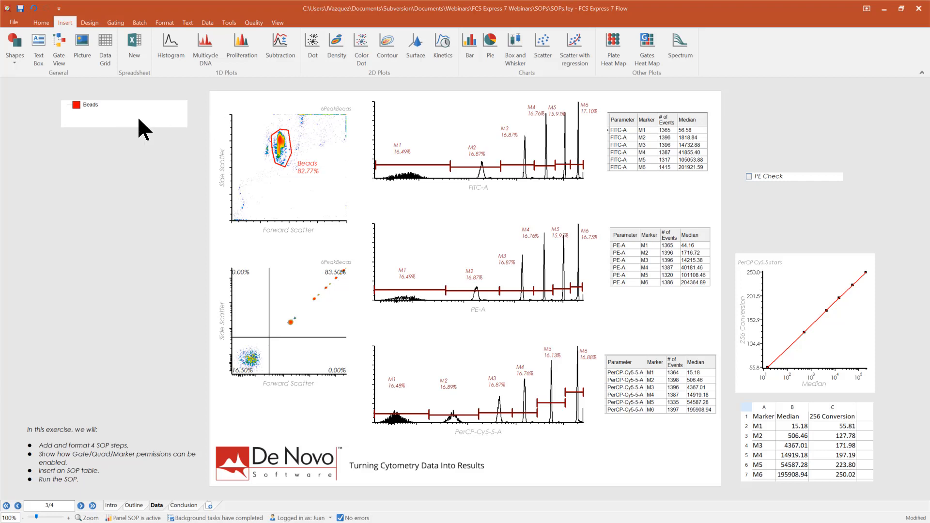
left_click(89, 107)
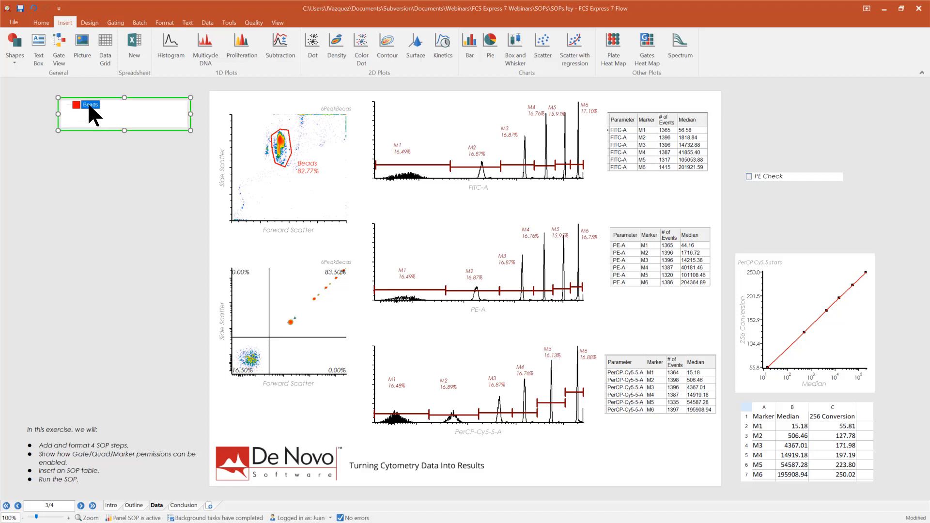
double_click(89, 107)
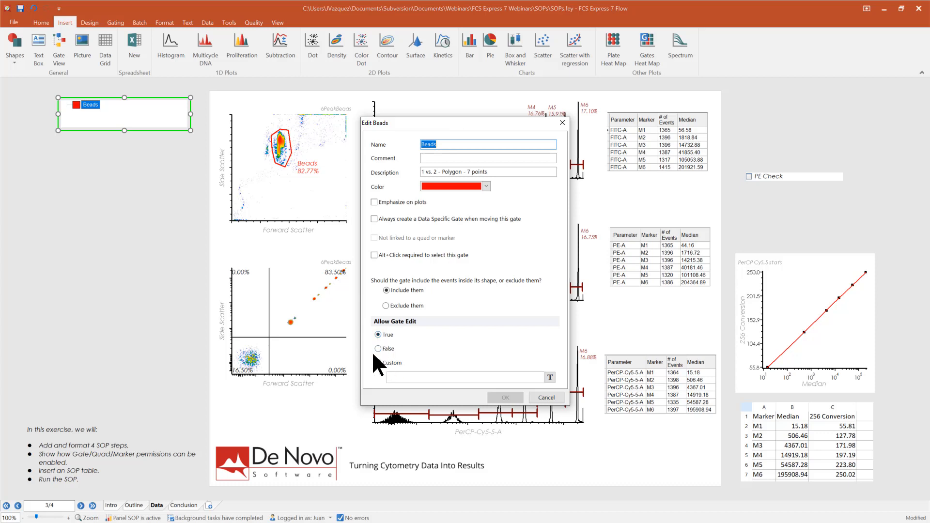
left_click(378, 363)
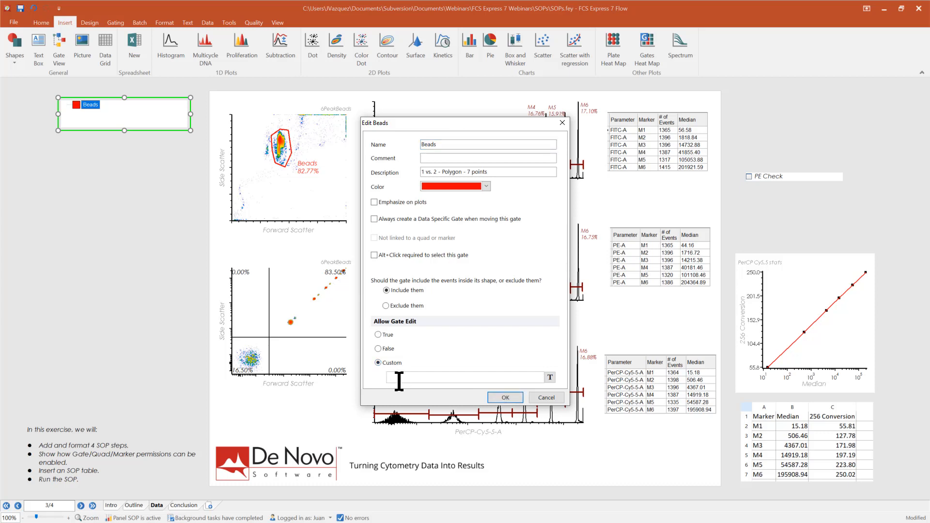
left_click(399, 379)
- Define the Beads gate's custom edit condition as the Current SOP step order number token equal to 1 and apply it
type("=")
left_click(549, 376)
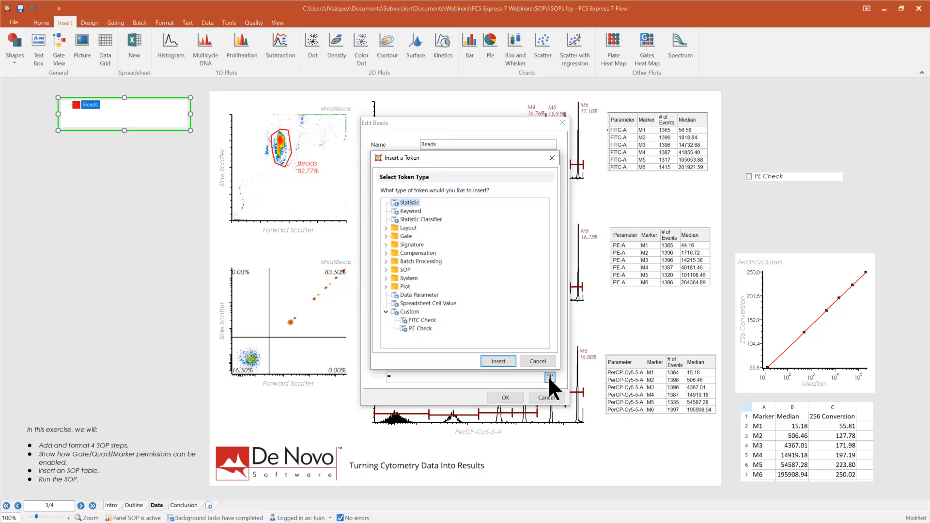
left_click(386, 270)
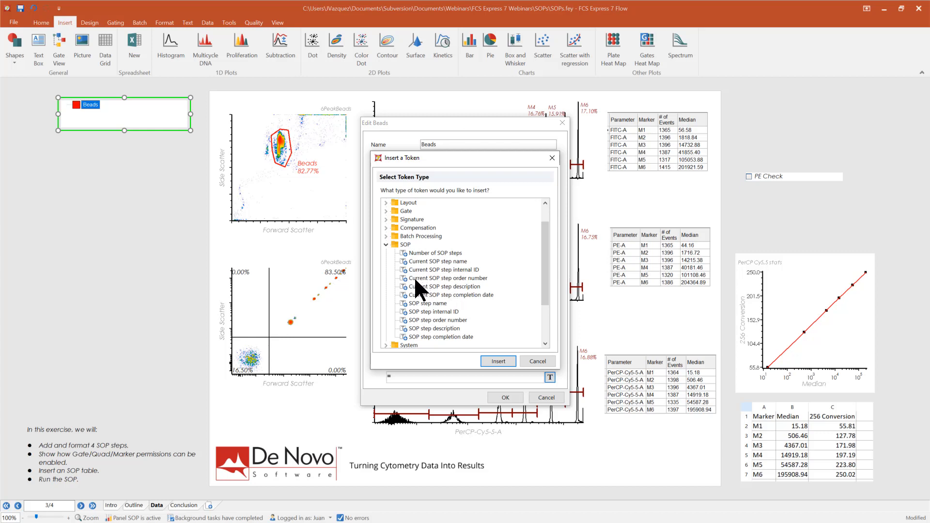
left_click(475, 278)
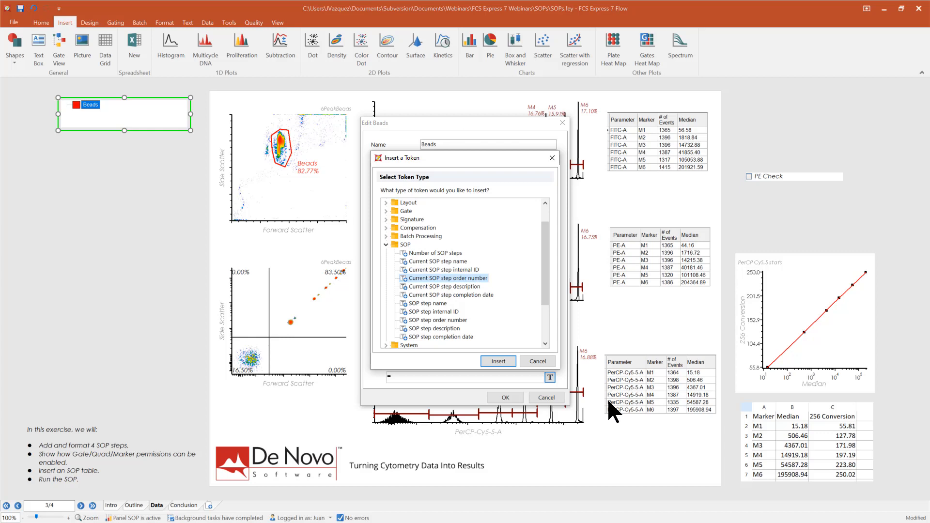
left_click(501, 364)
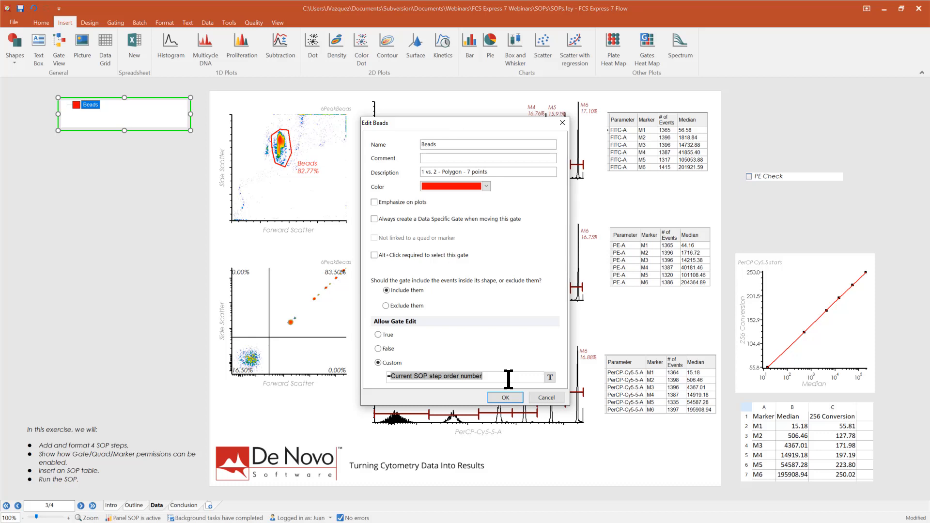
type("=1")
left_click(505, 396)
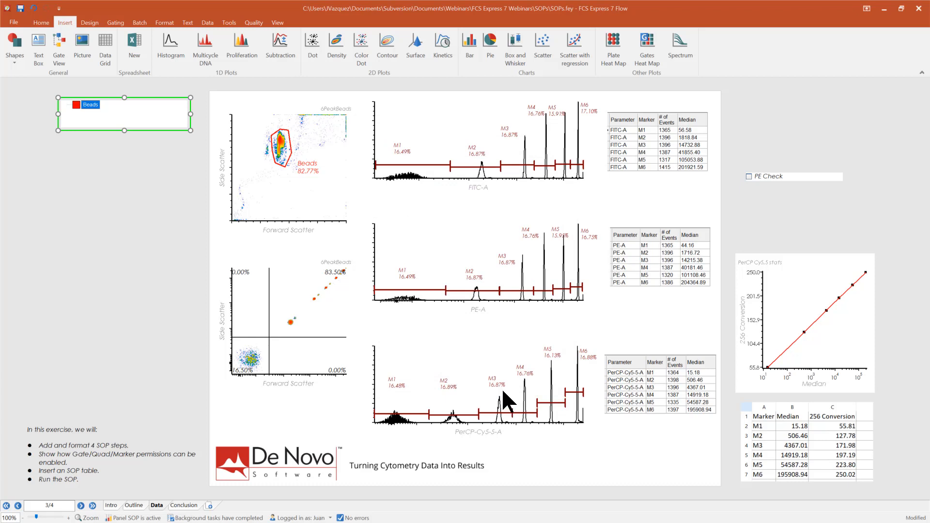
- Try to move the Beads gate on the upper scatter plot to test the edit permission
left_click(257, 237)
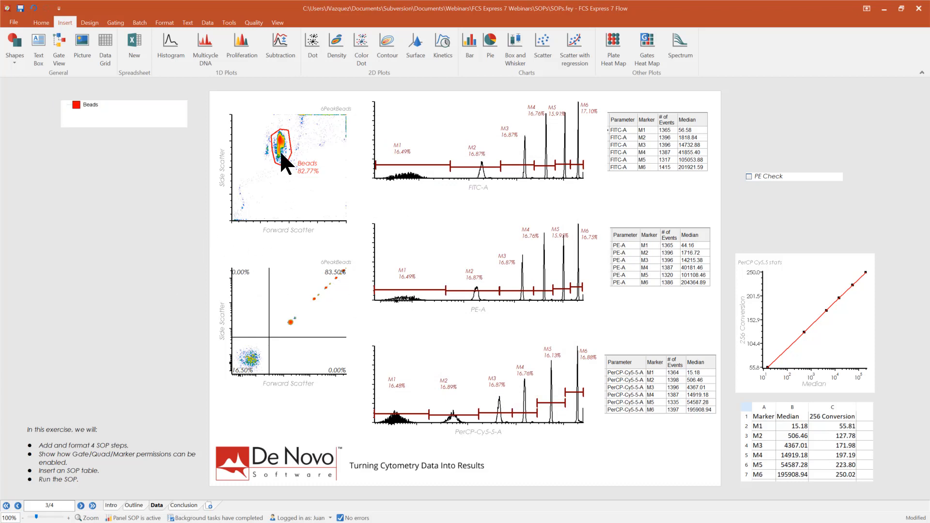
left_click_drag(281, 153, 294, 149)
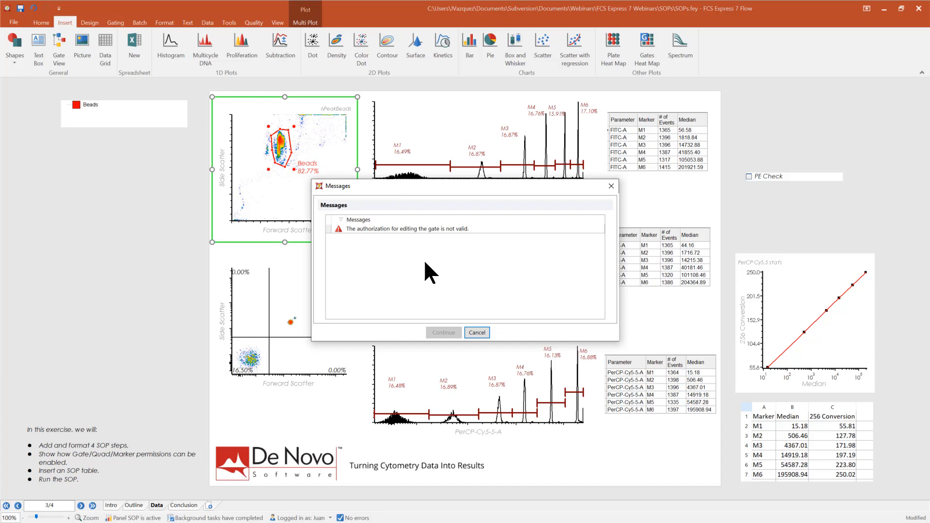
left_click(477, 333)
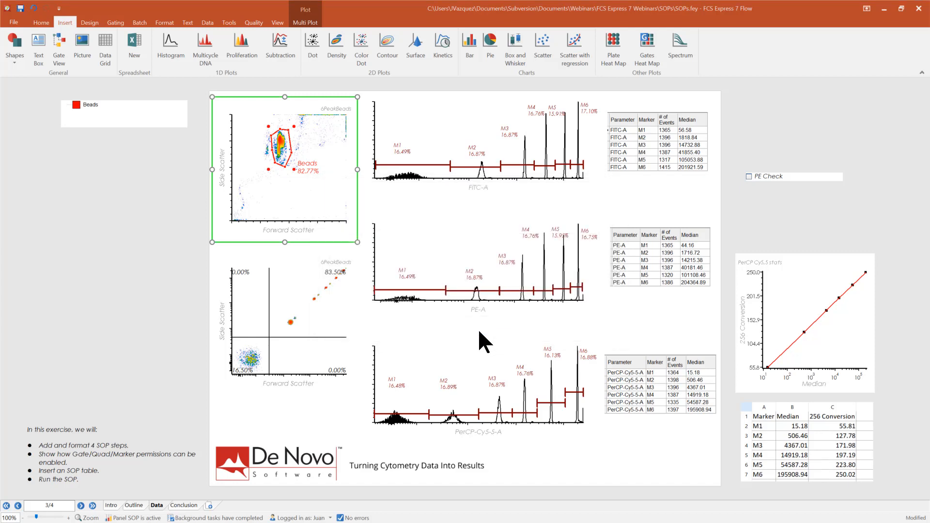
- Open the Quadrants formatting options of the lower density plot and preview the quadrants with Visibility set to False and True
left_click(272, 353)
right_click(272, 352)
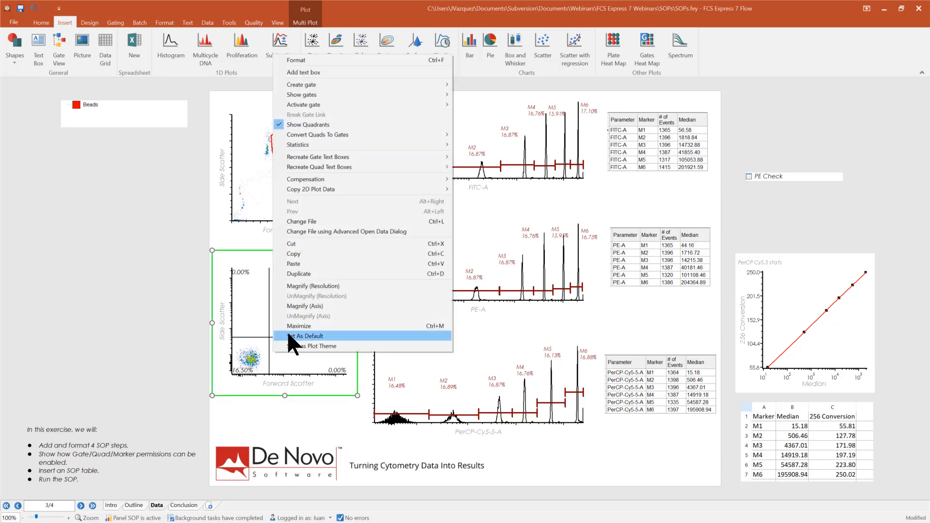
left_click(301, 60)
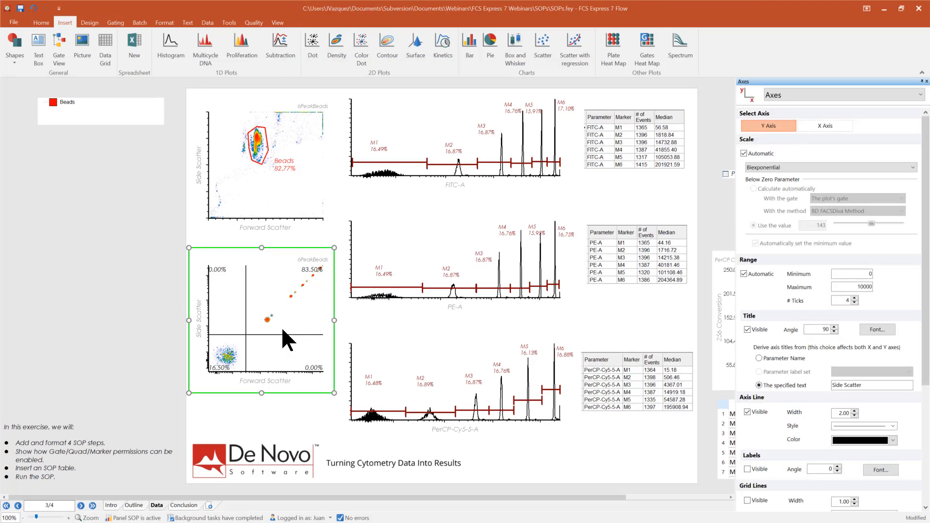
left_click(784, 90)
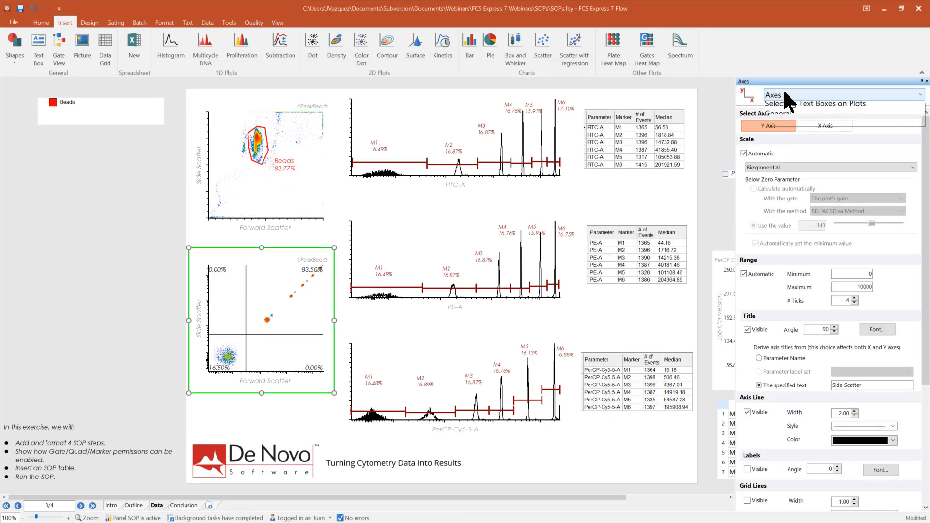
left_click(795, 171)
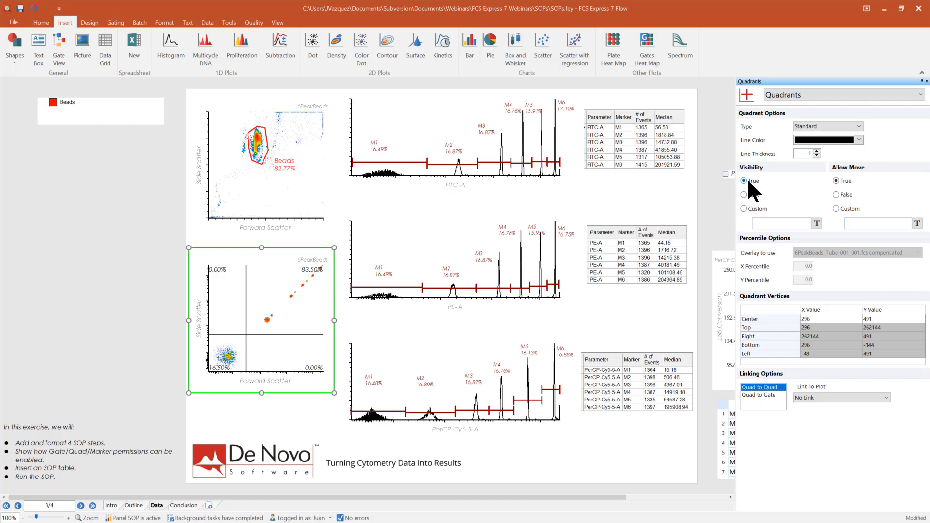
left_click(744, 194)
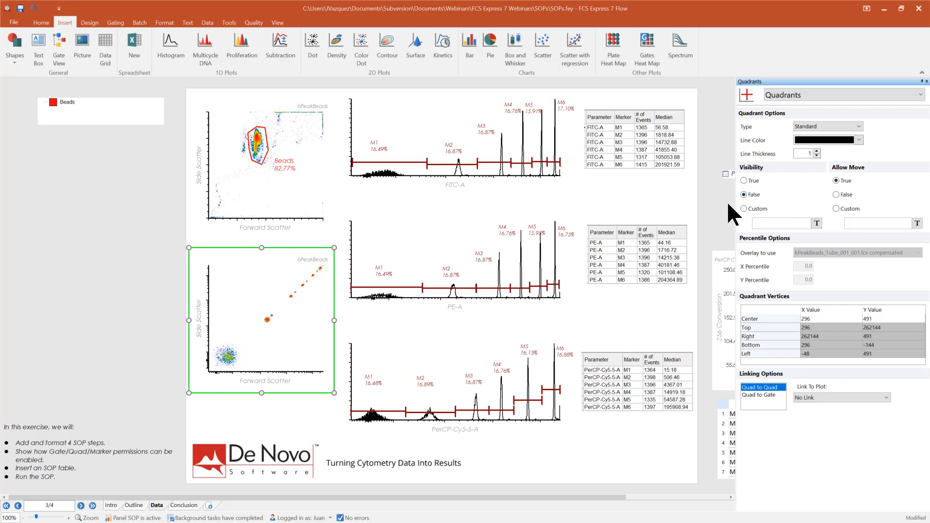
left_click(743, 180)
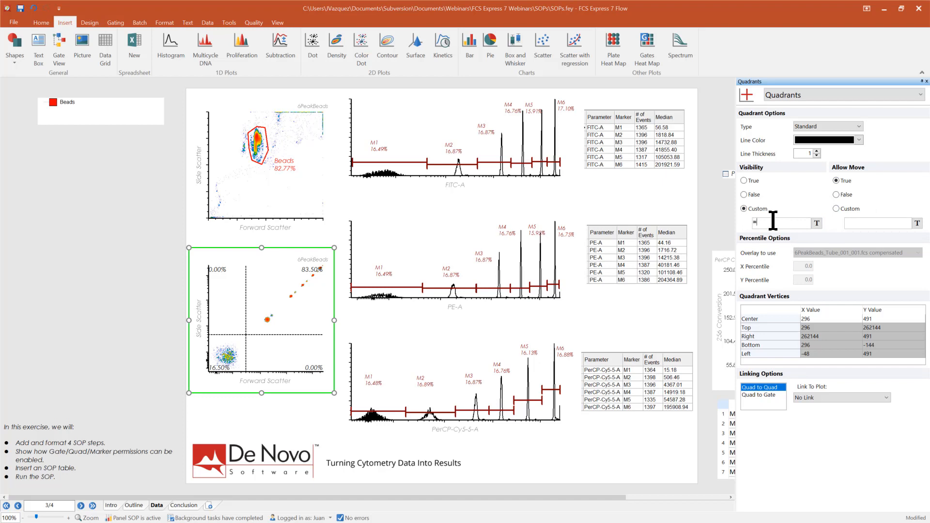
- Insert a statistic token for the Beads gate's % of gated cells from the 15 - Density plot into the quadrants' custom Visibility condition
left_click(817, 224)
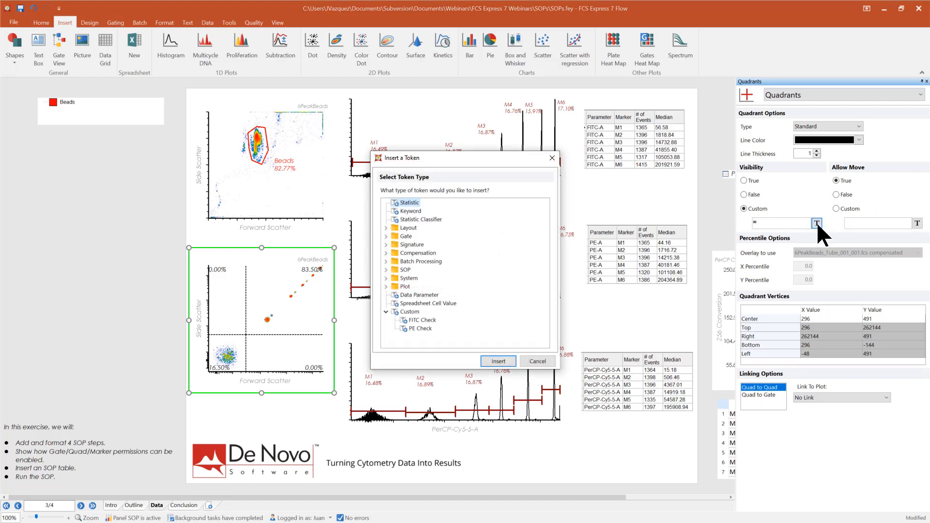
left_click(496, 361)
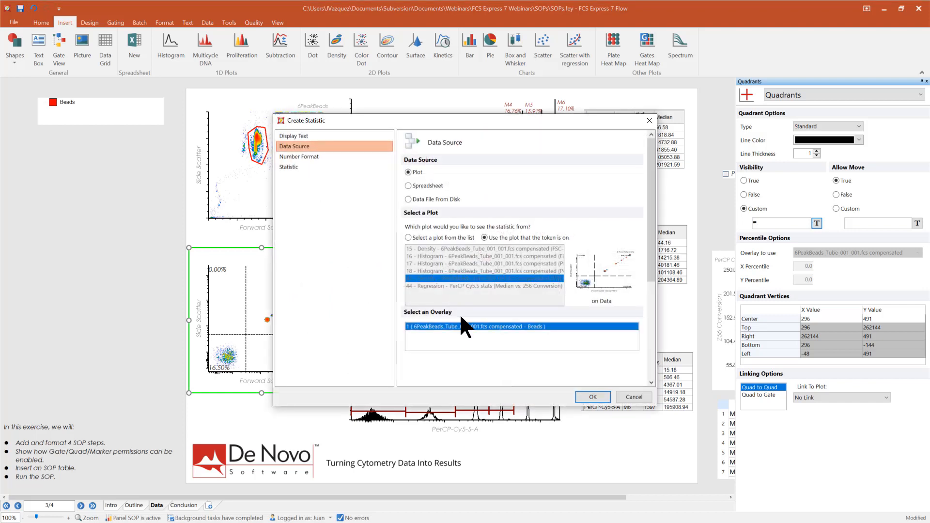
left_click(409, 237)
left_click(435, 248)
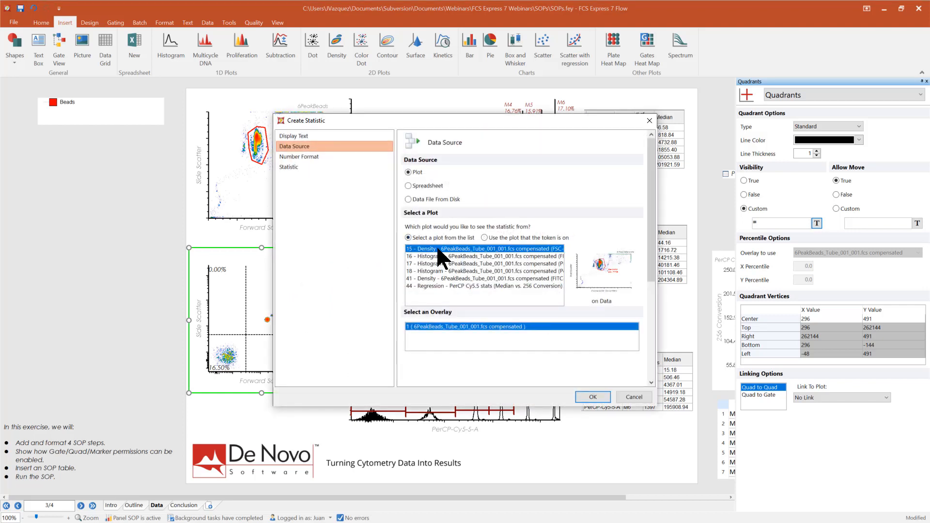
left_click(289, 169)
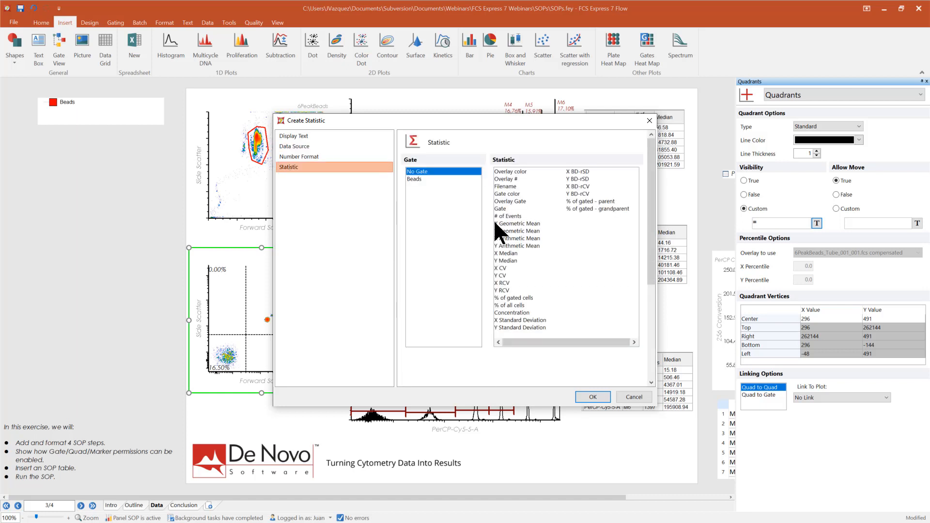
left_click(414, 179)
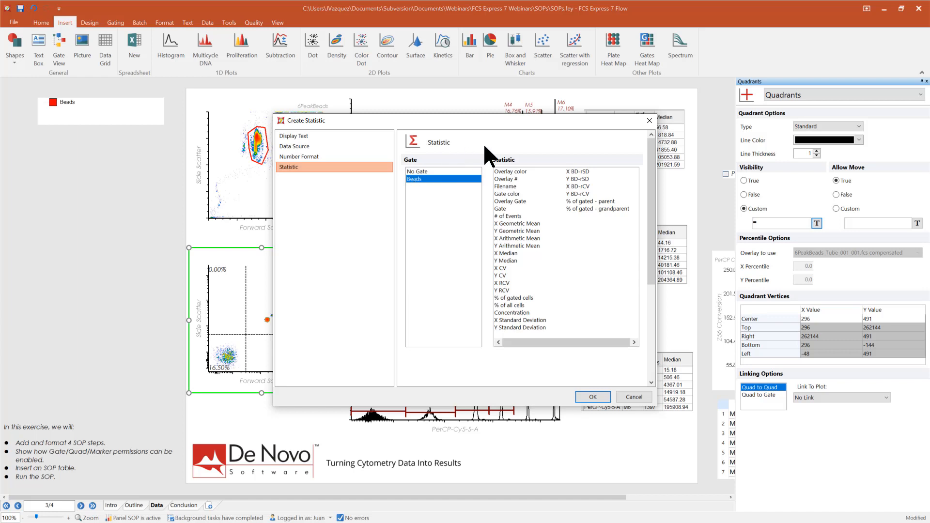
left_click(518, 298)
left_click(594, 397)
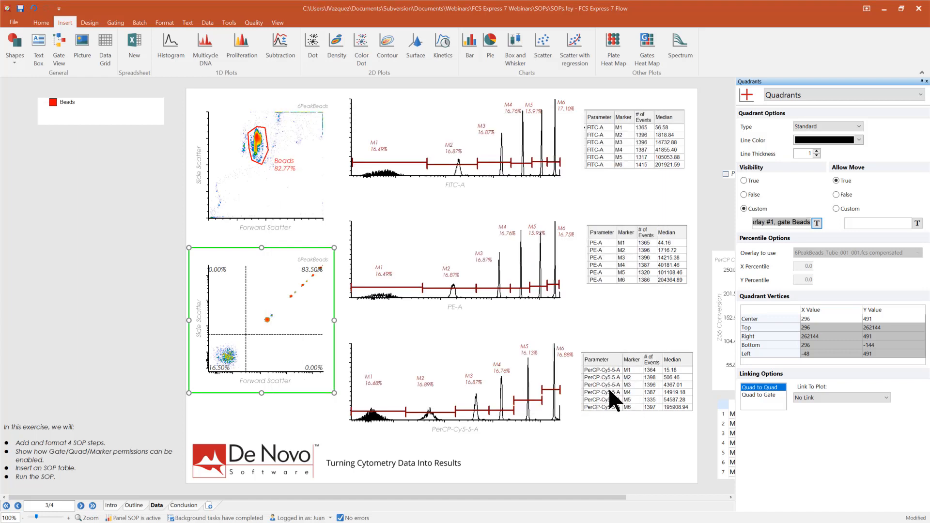
- Display the quadrant Visibility token as its value, complete the condition with >90, and change the comparison to <90
right_click(764, 221)
mouse_move(816, 236)
left_click(847, 235)
type("90")
key("Left")
key("Left")
type(">")
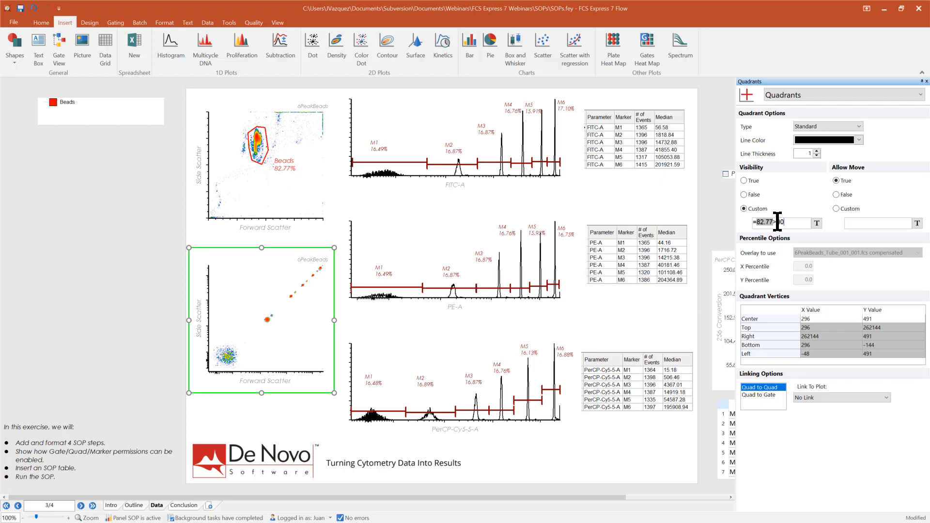
key("BackSpace")
type("<")
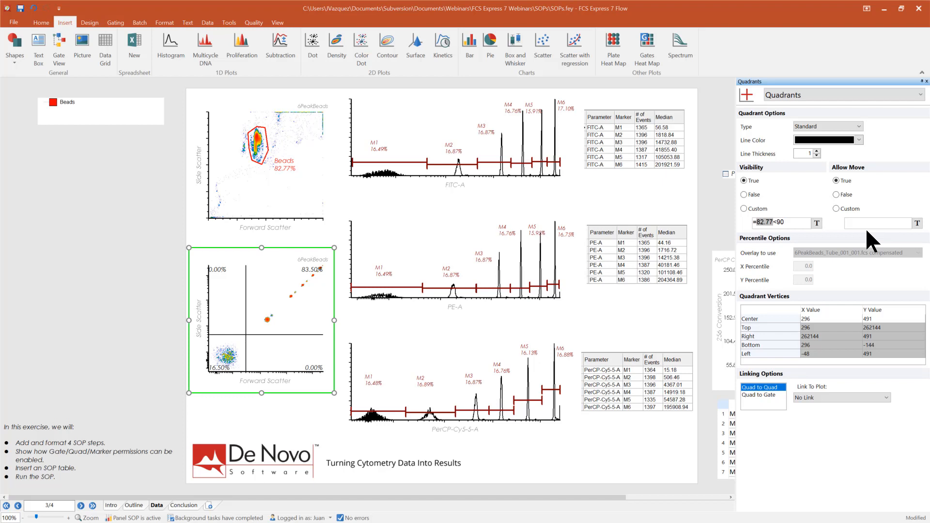
- View the Markers formatting options of the FITC-A histogram, including Visibility and Allow Move, and close them
left_click(452, 116)
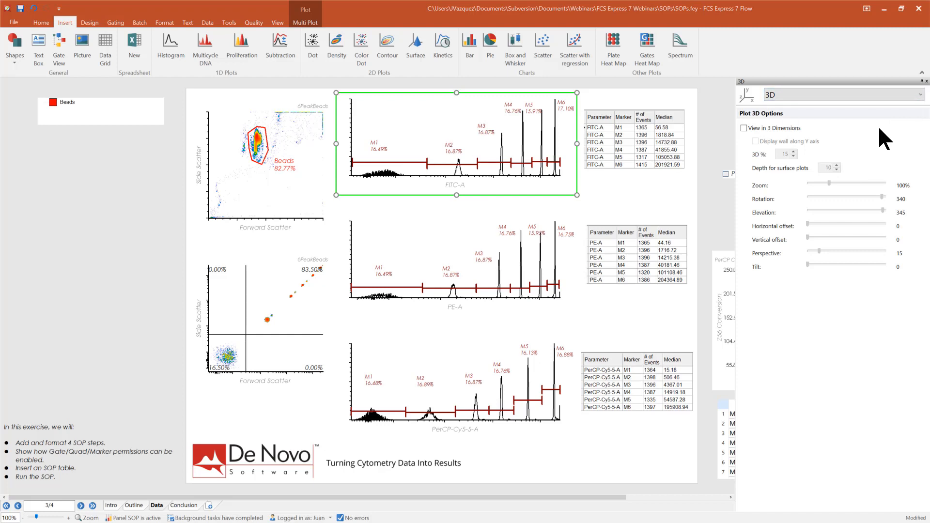
left_click(920, 95)
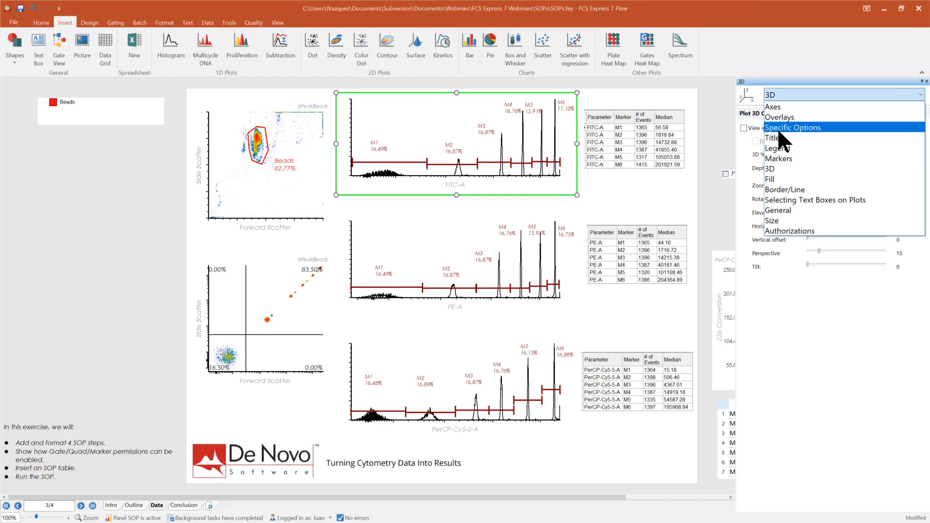
left_click(778, 159)
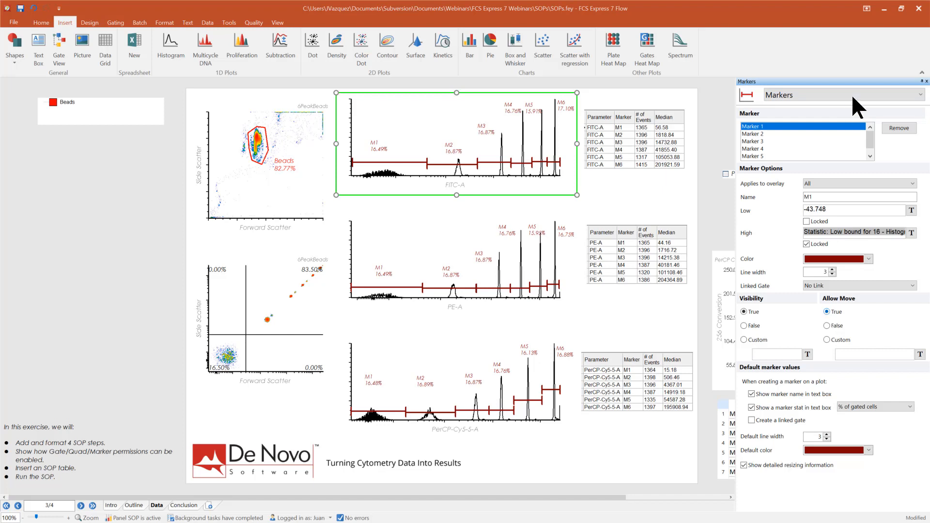
left_click(926, 81)
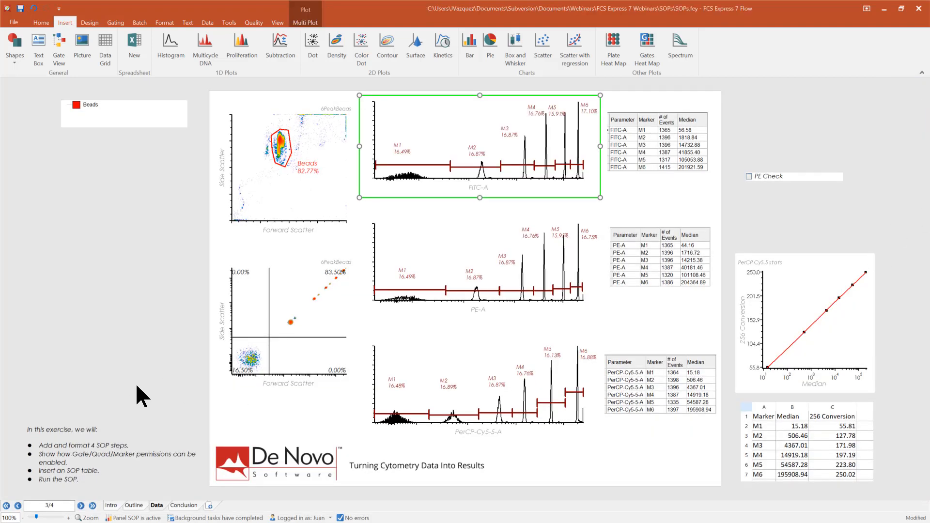
left_click(137, 387)
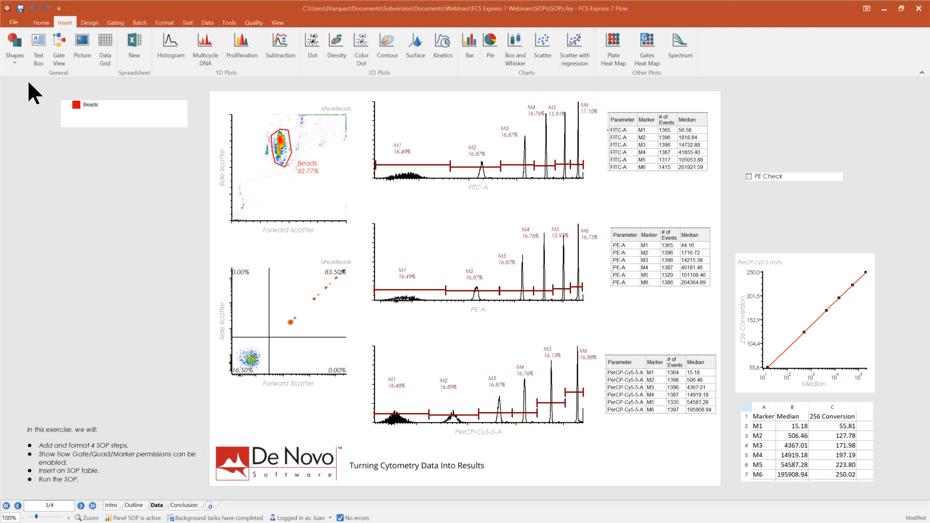
- Insert a text box below the Beads legend, open its General formatting options and enter "I need to adjust this gate."
left_click_drag(28, 173, 195, 266)
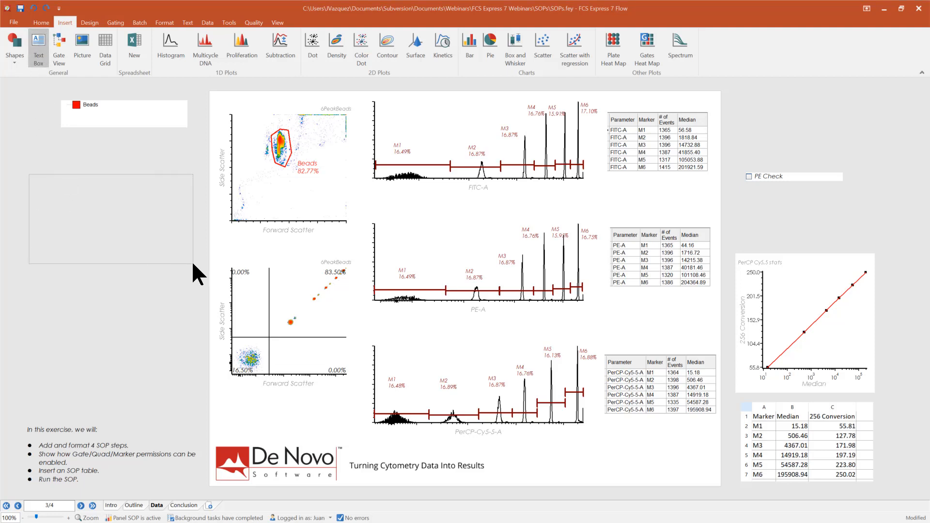
right_click(66, 196)
left_click(124, 224)
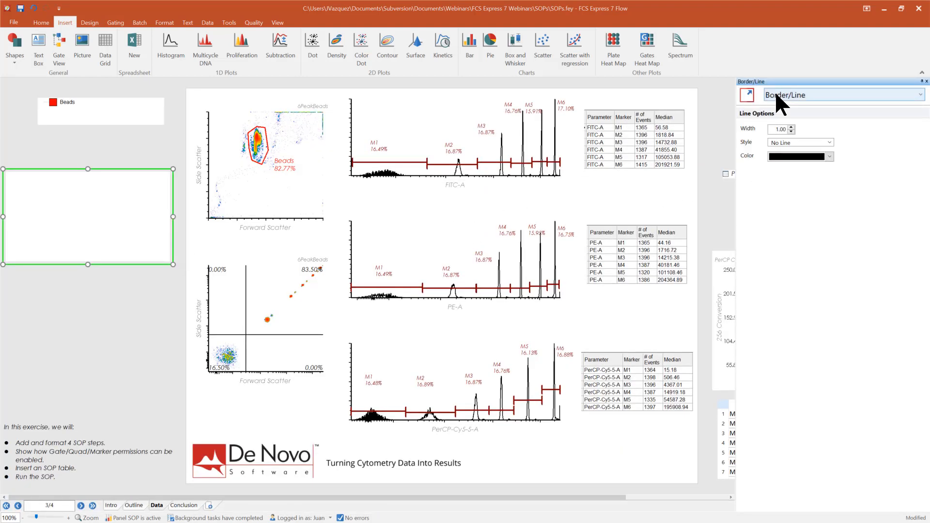
left_click(775, 91)
left_click(790, 127)
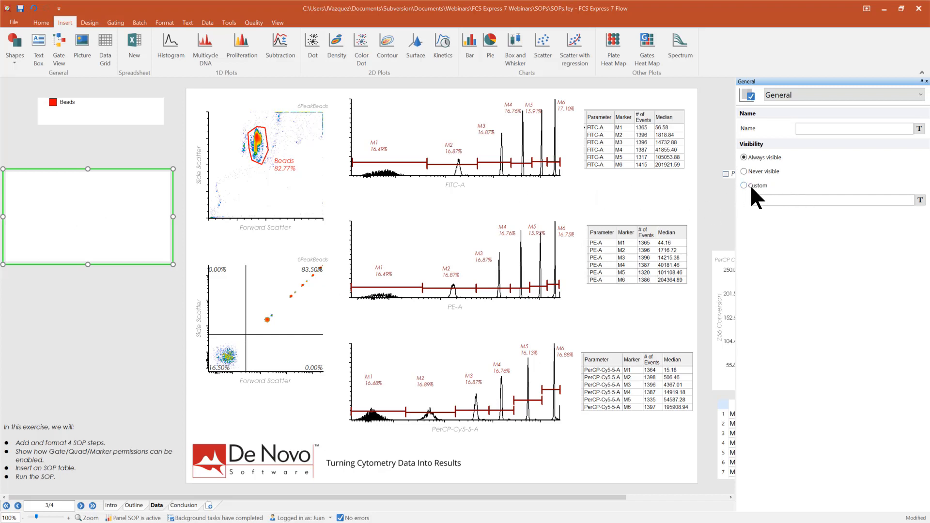
double_click(94, 195)
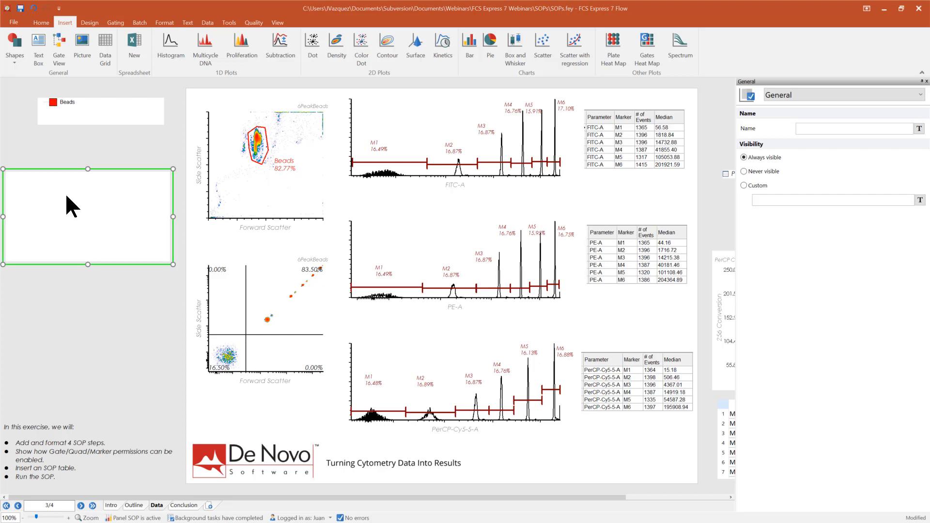
type("I need to adjust this gate.")
- Set the text box's visibility to Custom and insert a token for the 41 - Density plot's Lower Left quadrant % of gated cells, with No Gate
left_click(743, 185)
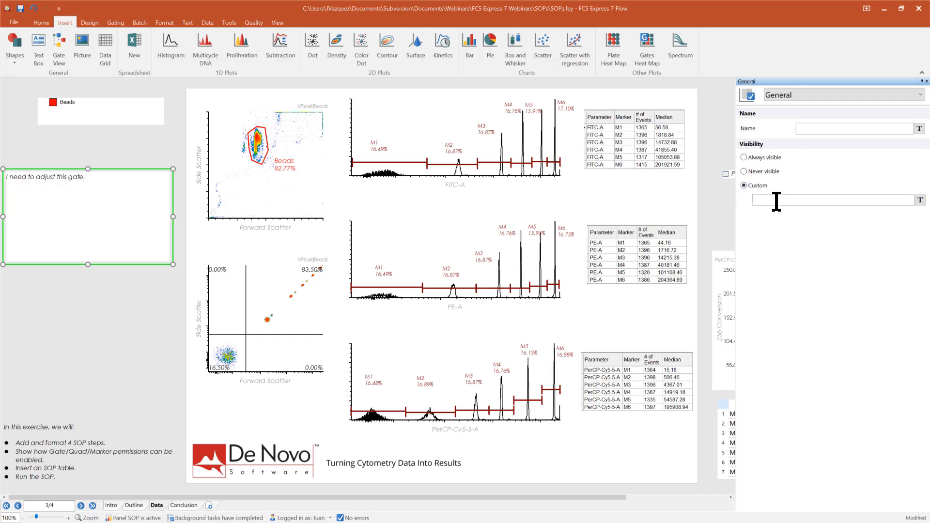
left_click(844, 204)
left_click(920, 200)
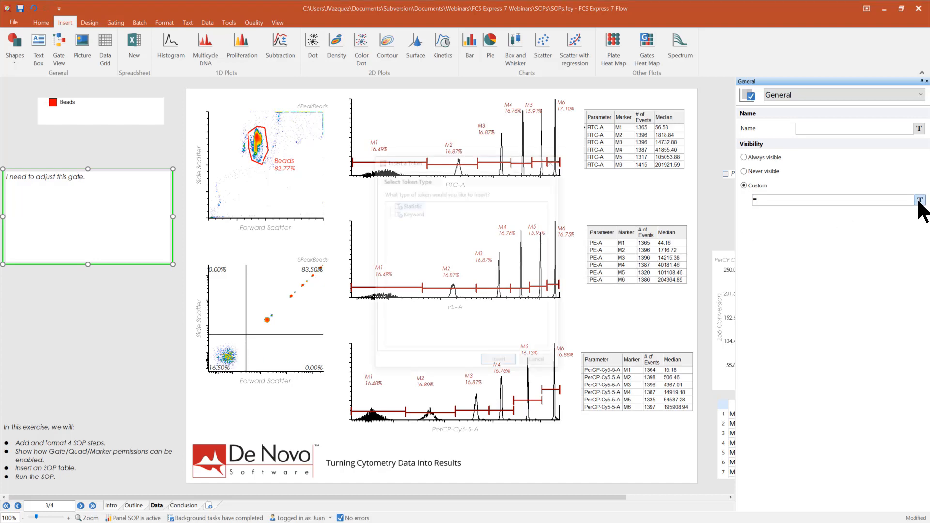
double_click(408, 202)
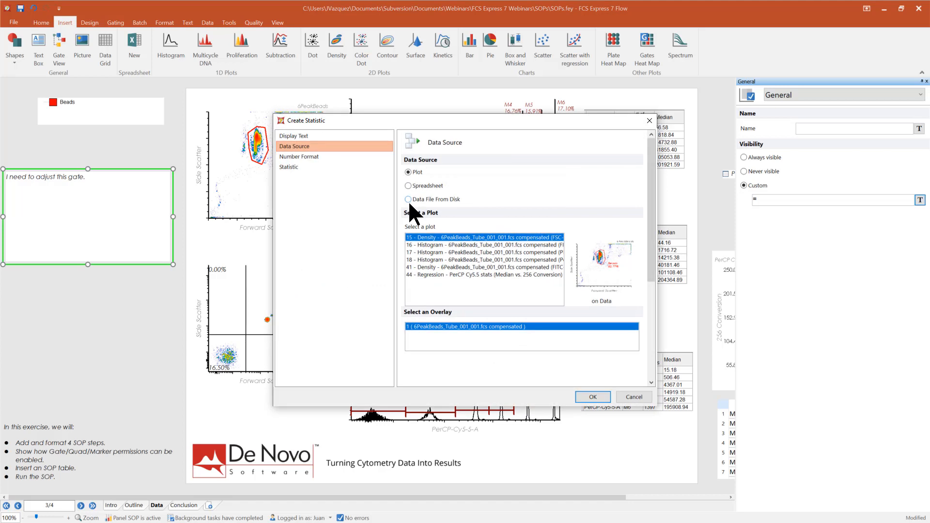
left_click(439, 267)
left_click(289, 167)
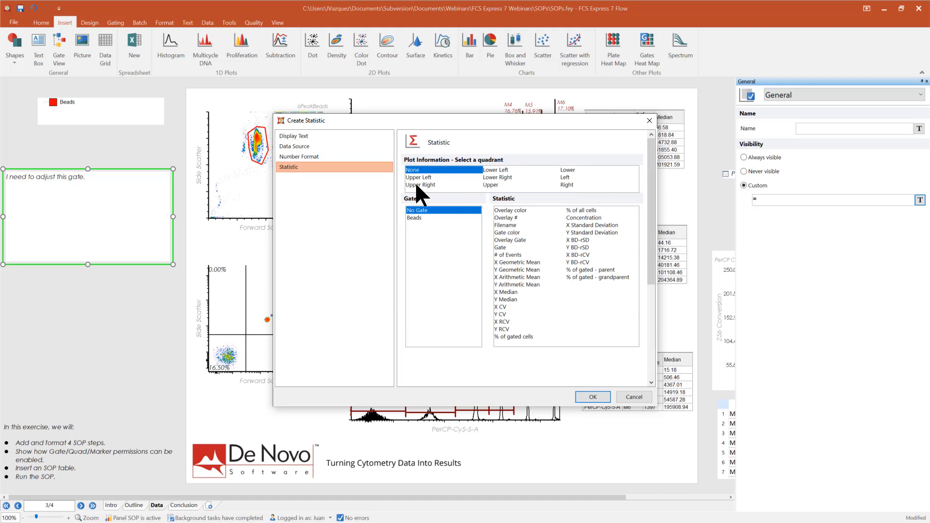
left_click(496, 170)
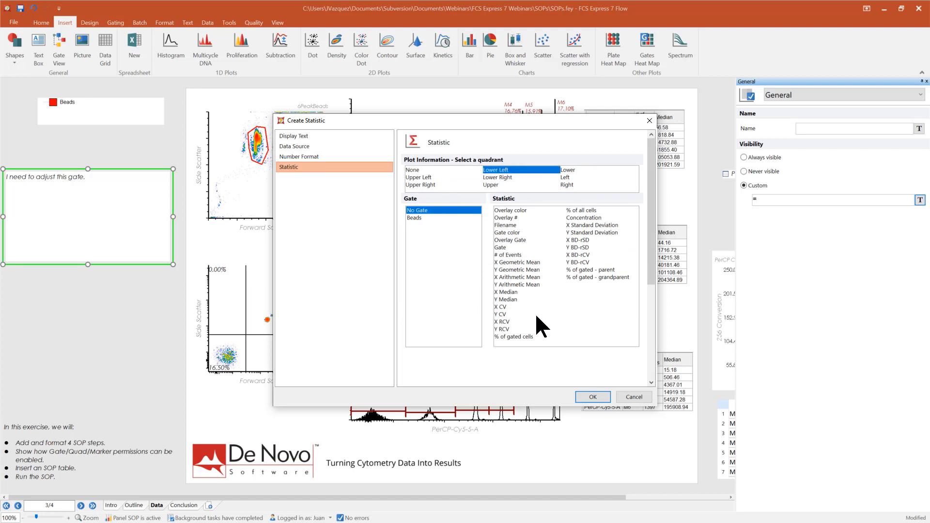
left_click(523, 336)
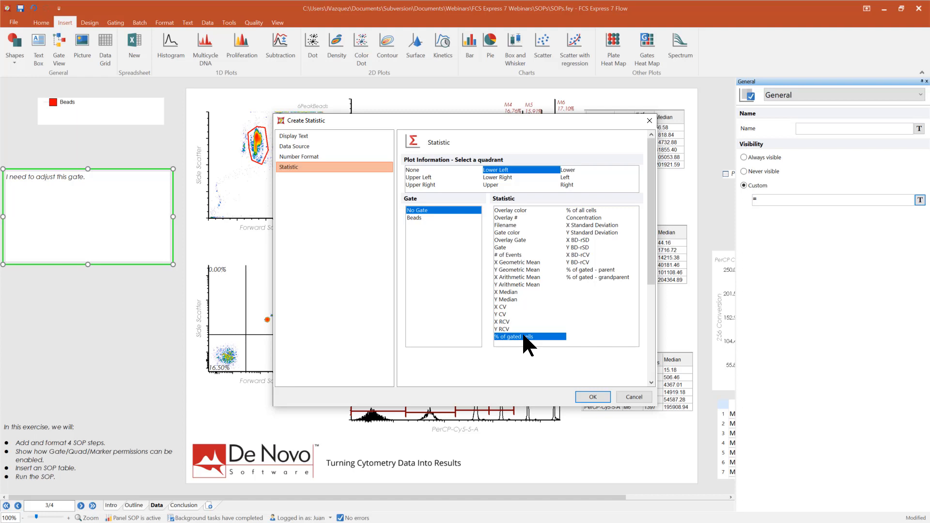
left_click(590, 395)
- Display the text box's visibility token as its value and apply the condition that it is <15
right_click(776, 198)
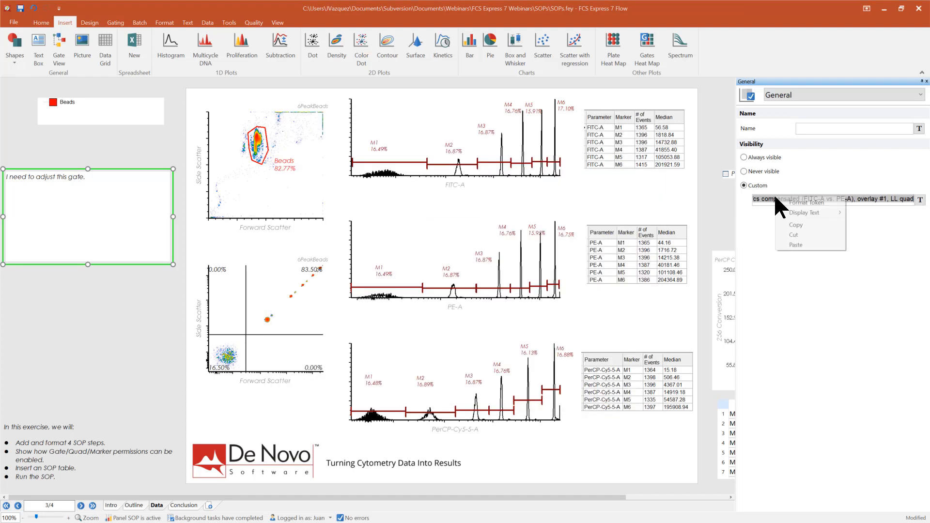
mouse_move(821, 210)
left_click(865, 213)
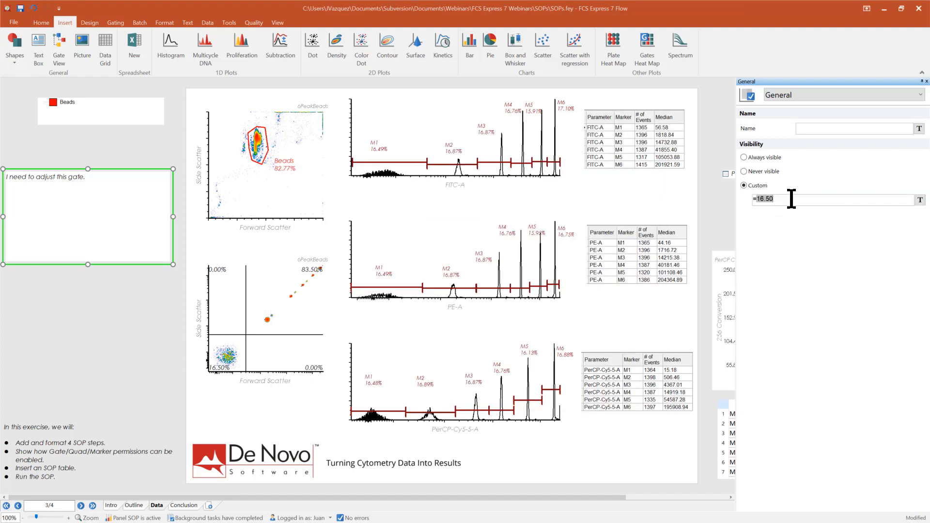
type("<15")
key("Return")
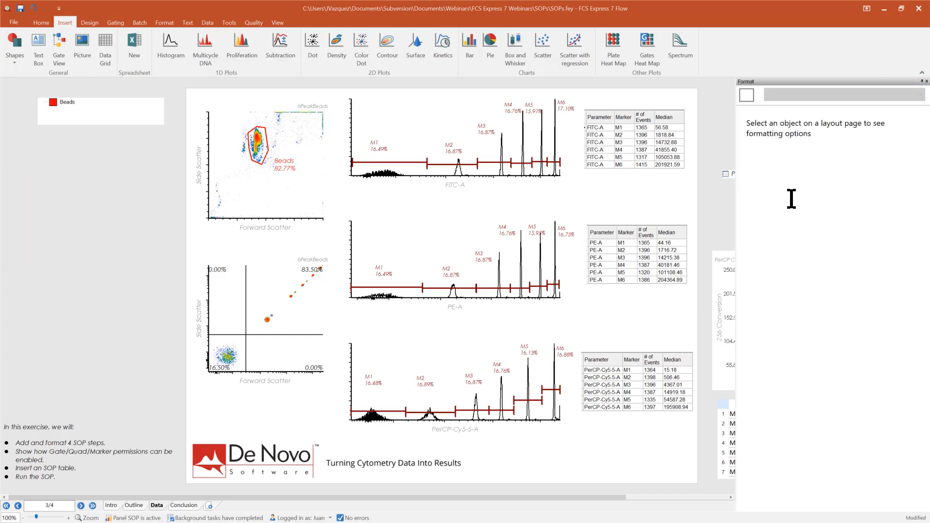
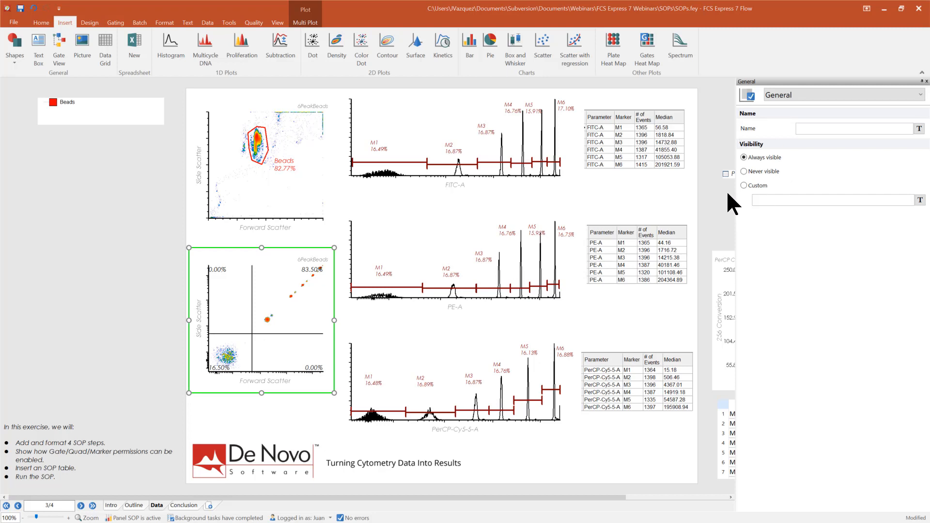
- Set the lower density plot's visibility to Custom and insert a token for the Beads gate's % of gated cells from the 15 - Density plot
left_click(744, 185)
left_click(920, 200)
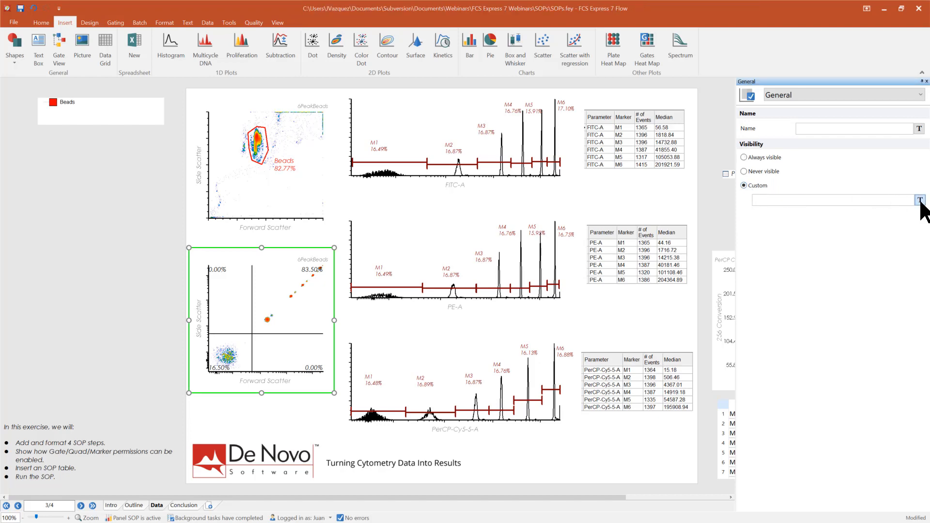
double_click(408, 202)
left_click(408, 237)
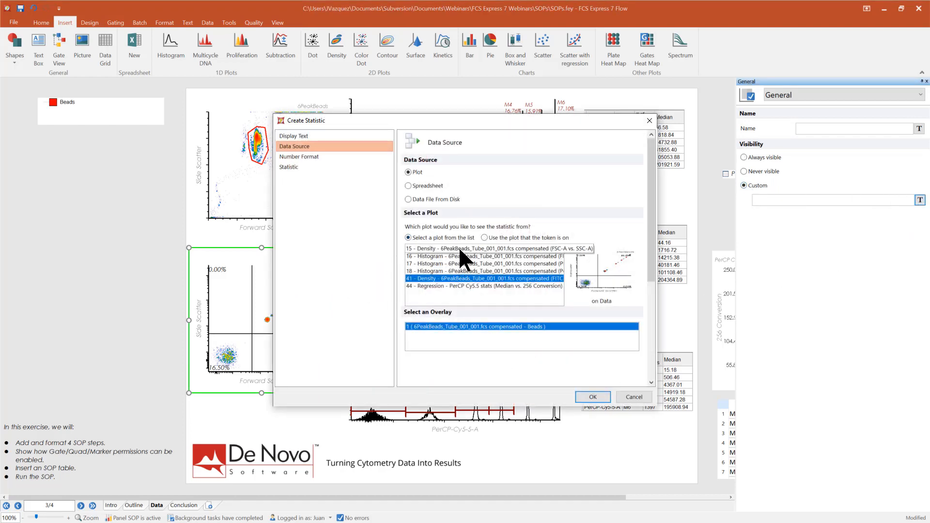
left_click(458, 247)
left_click(295, 167)
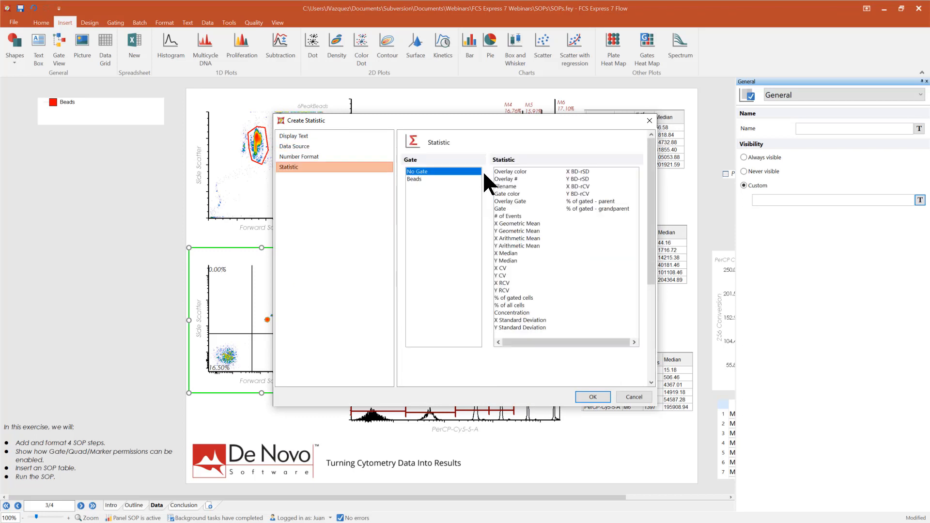
left_click(414, 179)
left_click(533, 297)
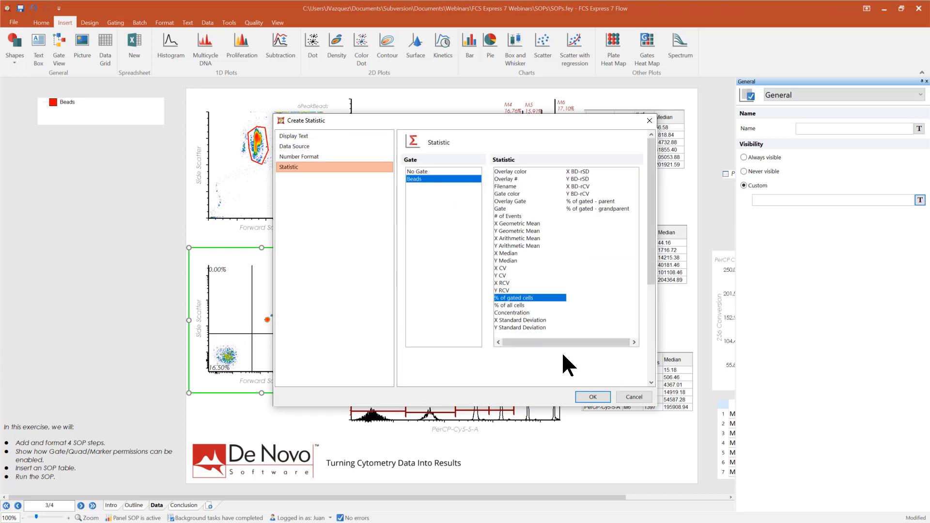
left_click(593, 396)
- Display the lower density plot's visibility token as its value and apply the condition that it is >90
right_click(795, 201)
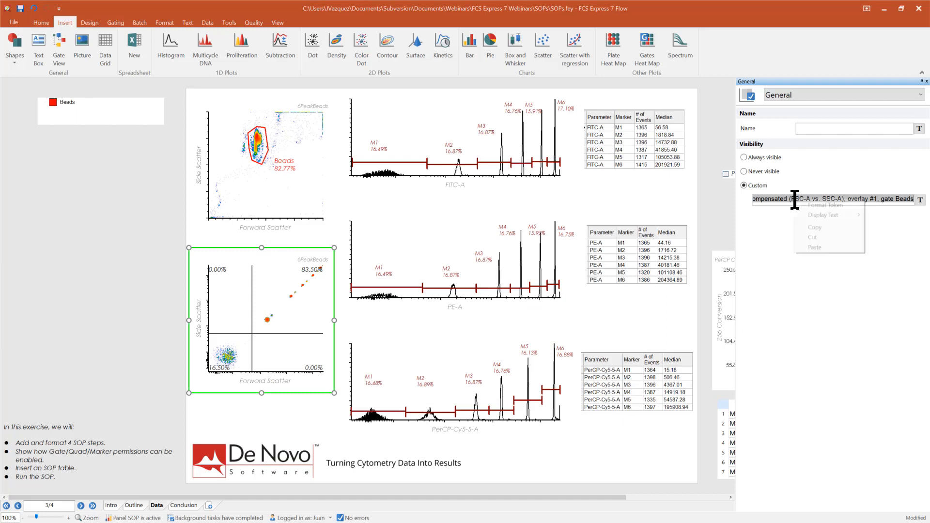
mouse_move(834, 209)
left_click(896, 215)
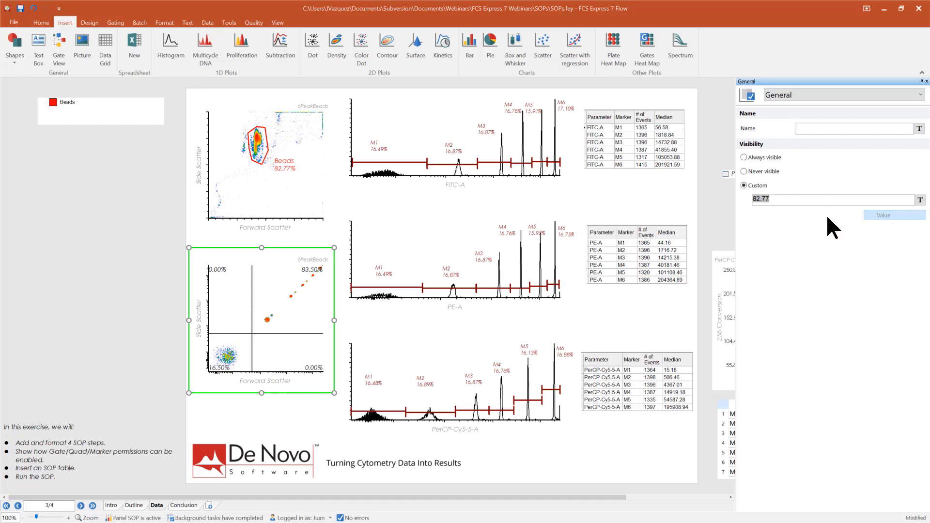
type(">")
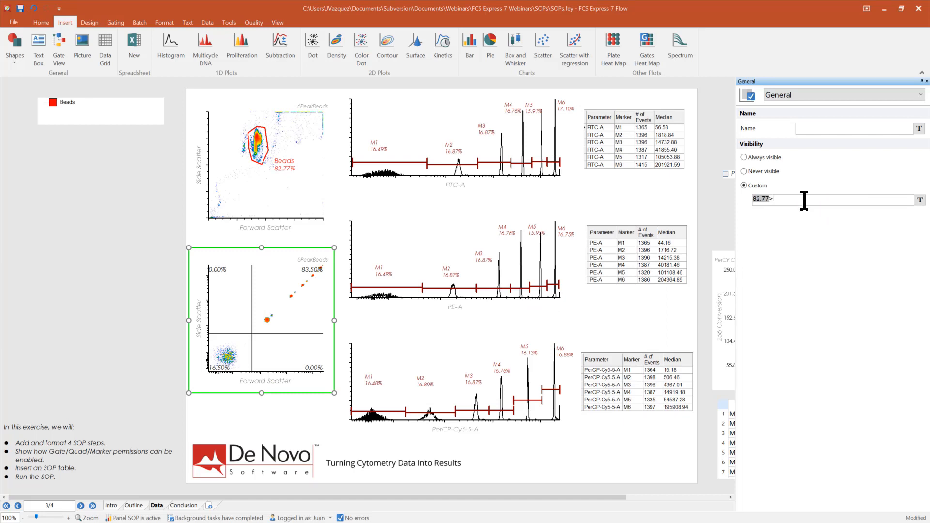
type("90")
key("Return")
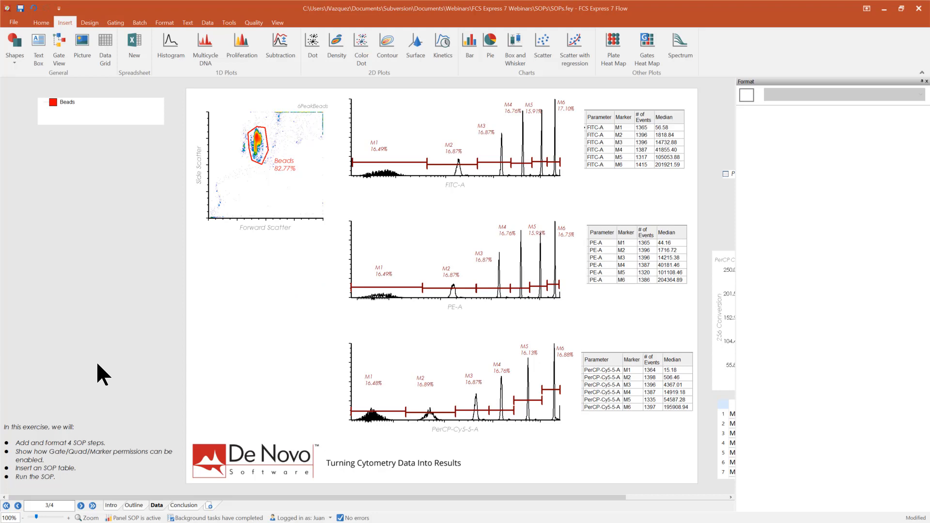
- Examine the visibility options for the Data page and leave its formatting as is
right_click(158, 506)
left_click(179, 500)
left_click(289, 163)
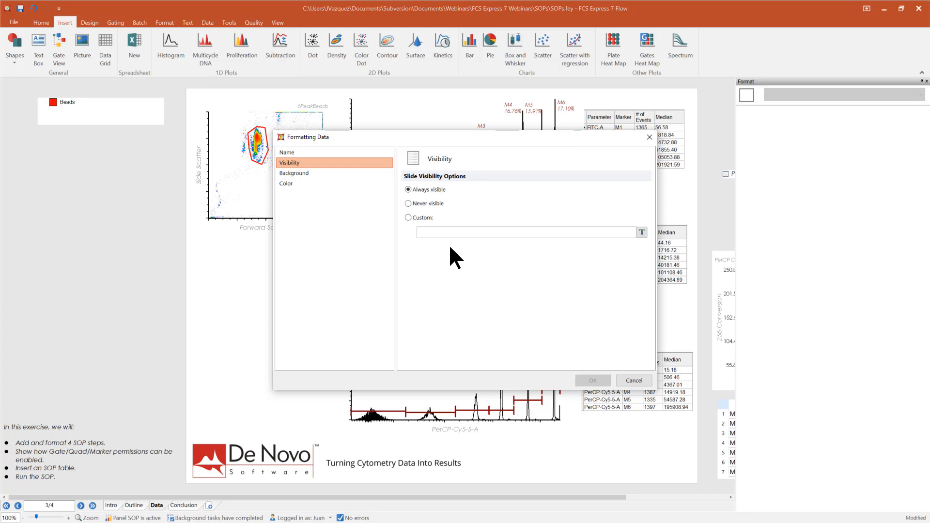
left_click(632, 379)
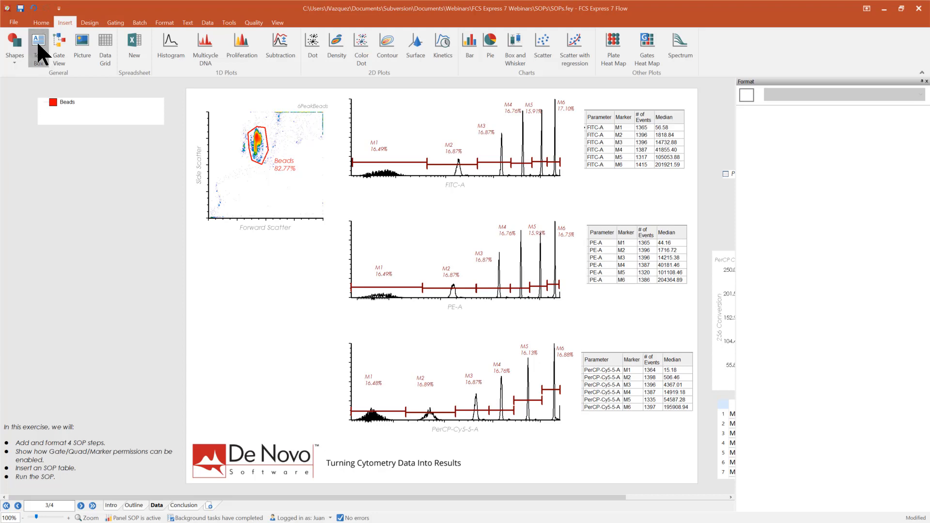
- Draw a text box in the margin above the exercise notes and insert an SOP table into it
left_click_drag(13, 275, 173, 374)
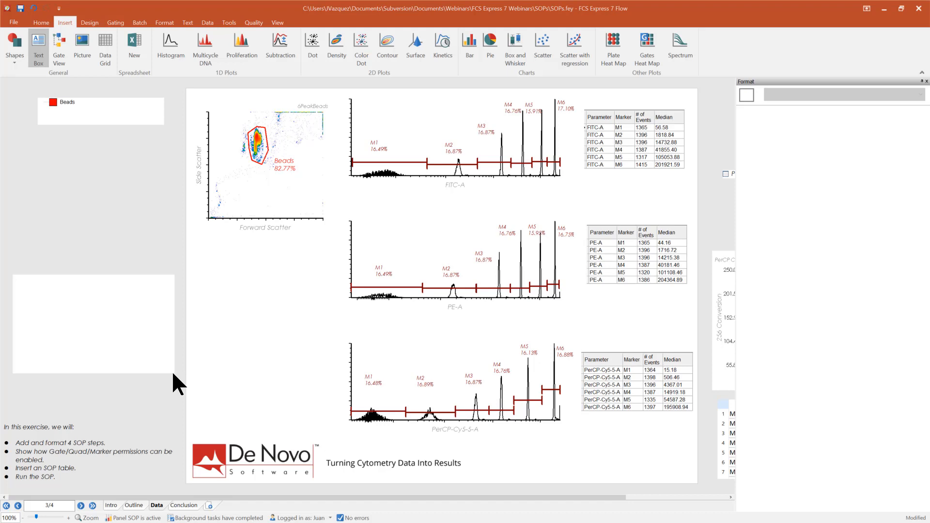
right_click(53, 297)
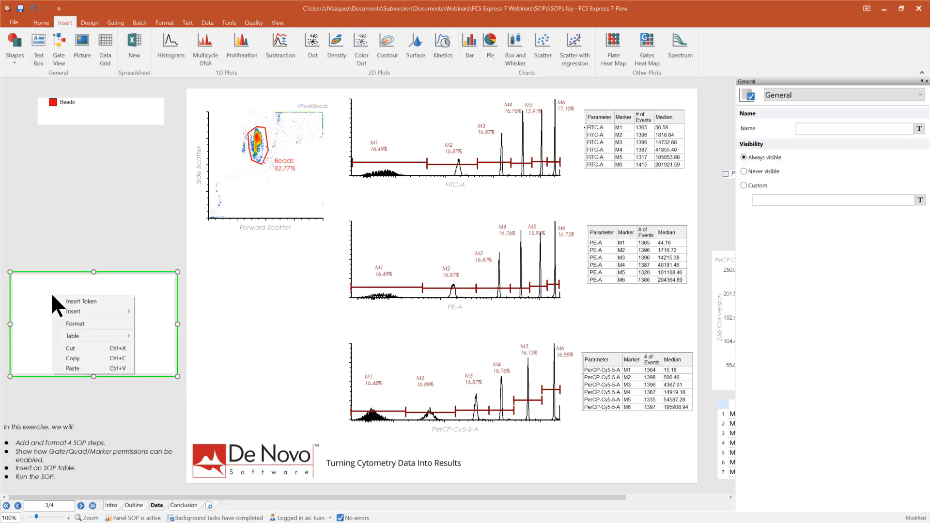
mouse_move(123, 313)
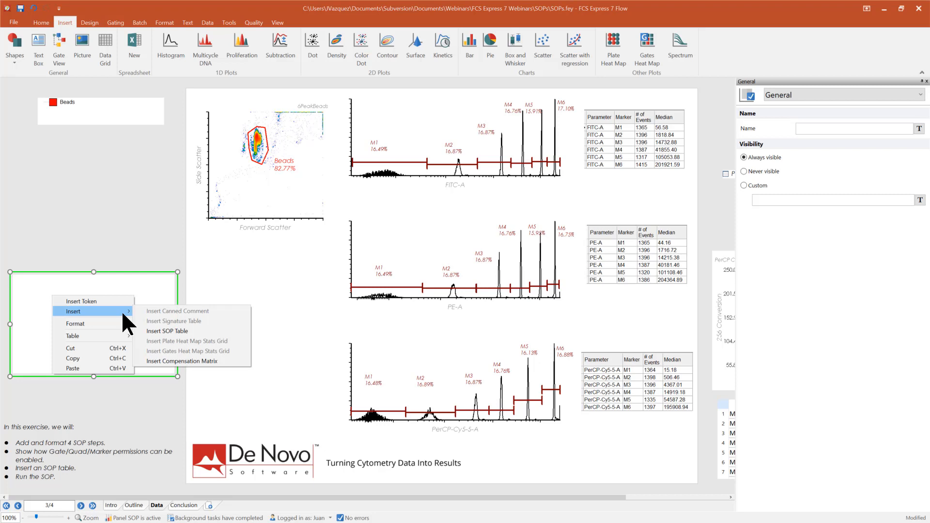
left_click(199, 331)
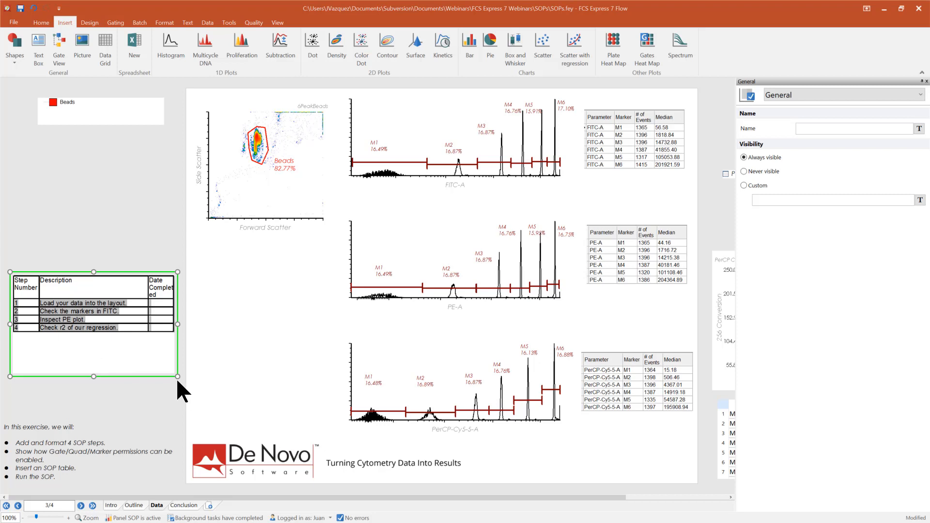
- Widen and shorten the SOP table's text box, nudge it outward from the page, and close the formatting pane
left_click_drag(178, 377, 236, 347)
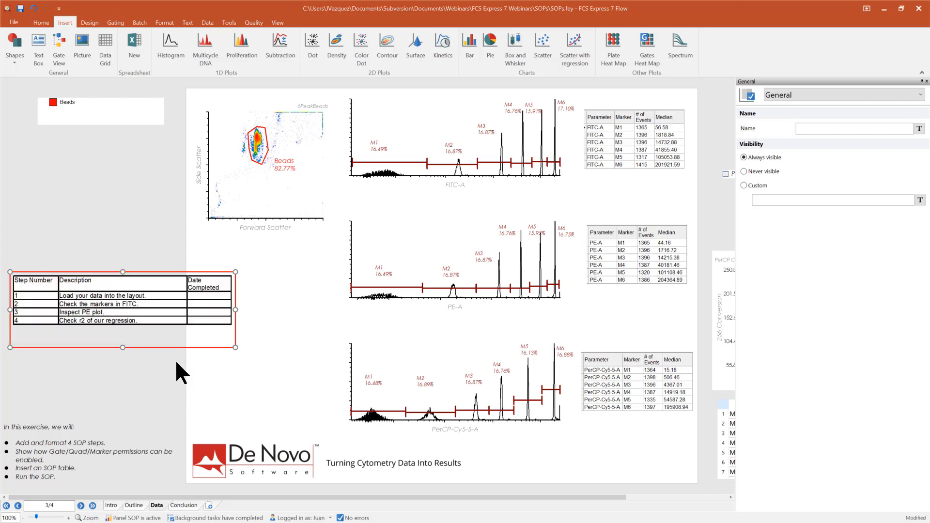
left_click_drag(122, 347, 120, 329)
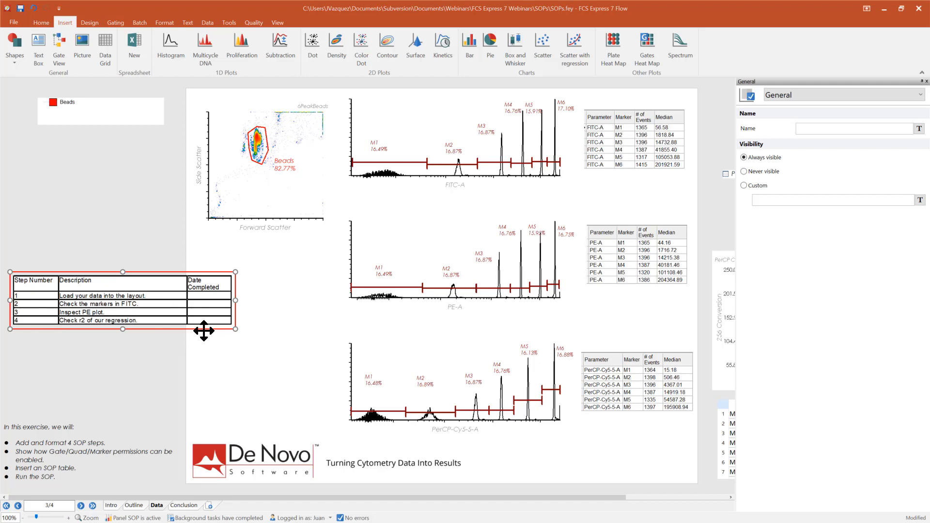
key("Left")
key("Left")
key("Left")
key("Left")
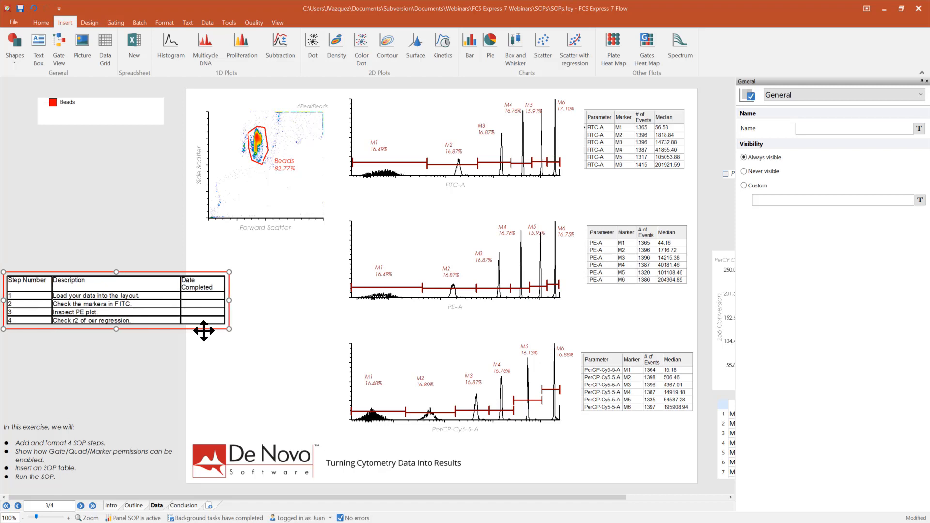
key("Left")
key("Left")
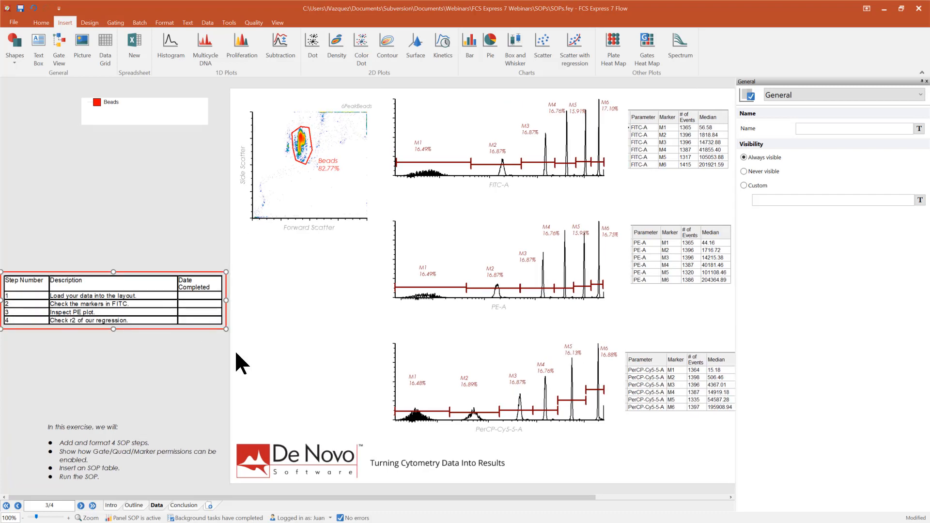
left_click(927, 81)
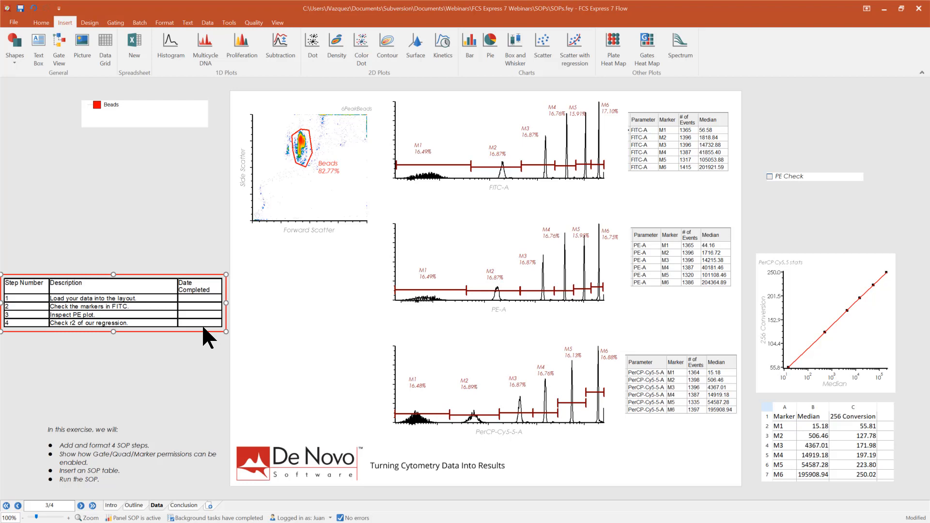
- Remove the 6PeakBeads_Tube_001 file from the data list and close the list
left_click(204, 22)
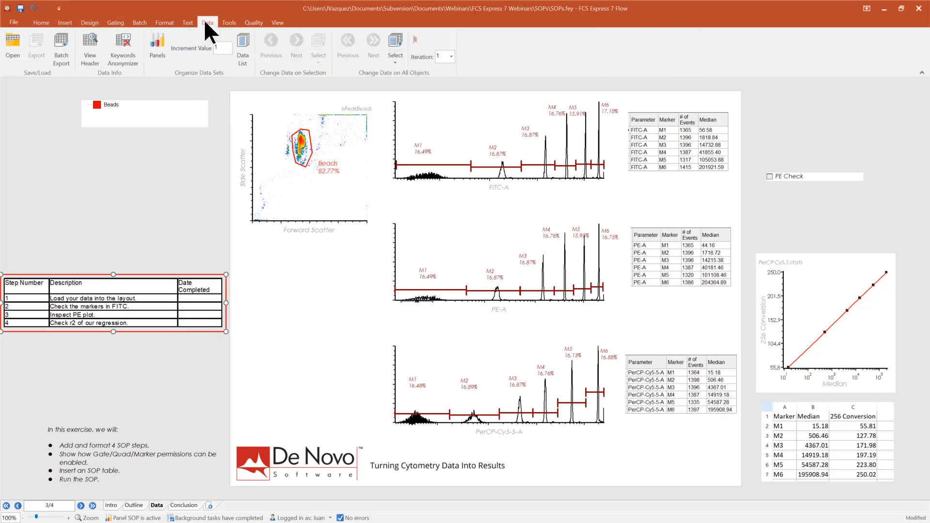
left_click(244, 40)
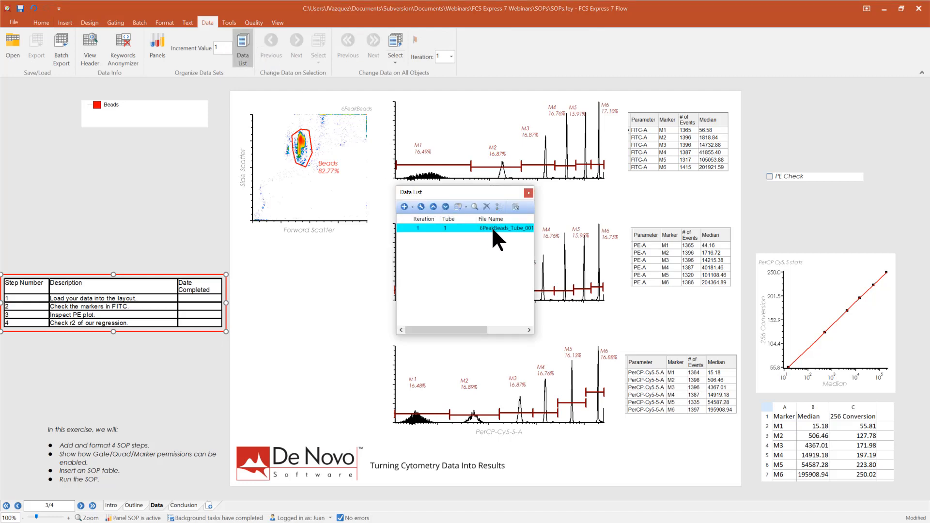
left_click(492, 226)
left_click(486, 207)
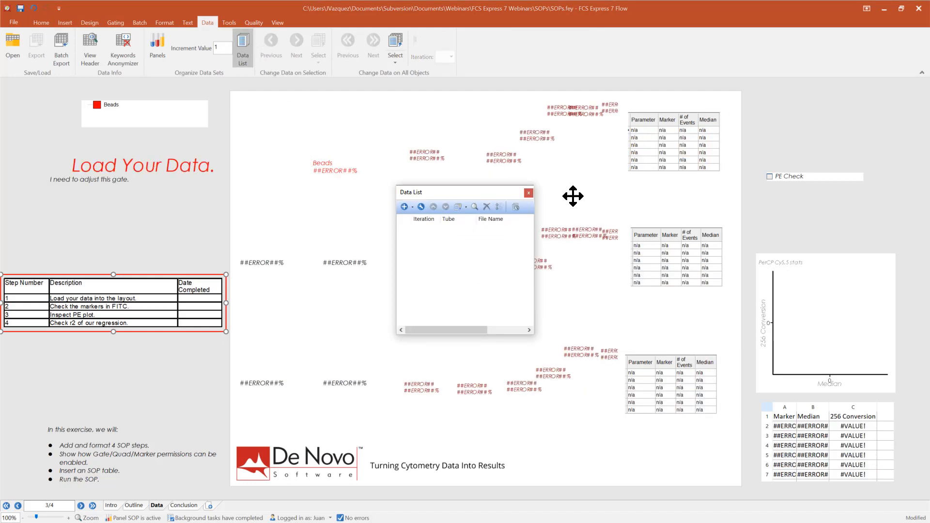
left_click(529, 193)
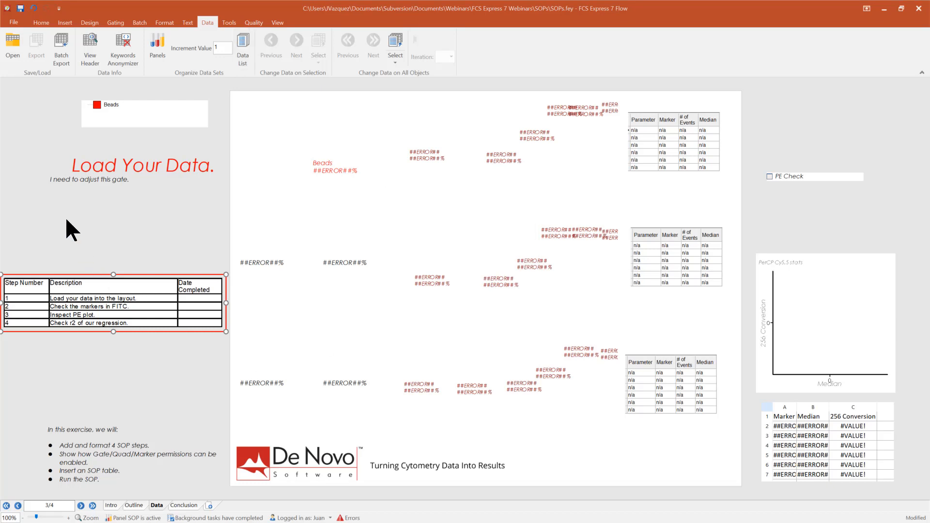
- Delete the "I need to adjust this gate." text box below the Load Your Data notice
left_click(54, 197)
left_click(47, 190)
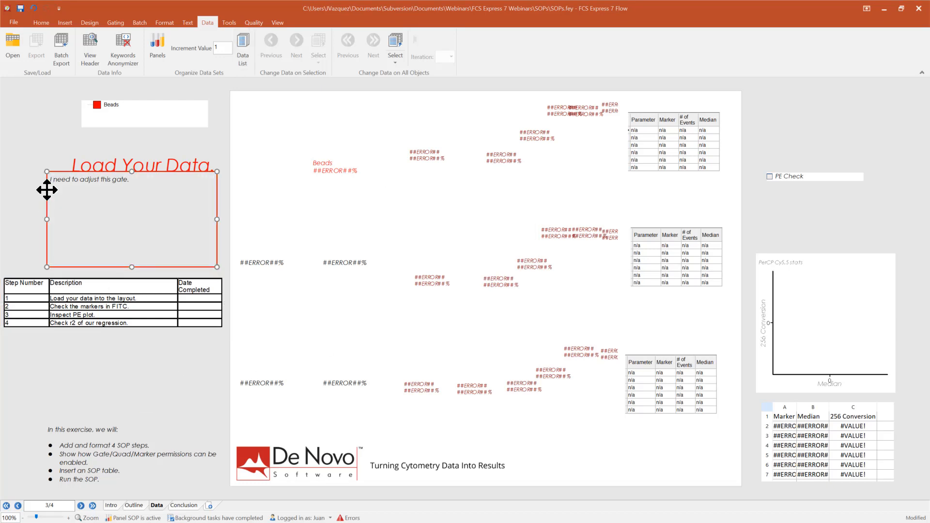
key("Delete")
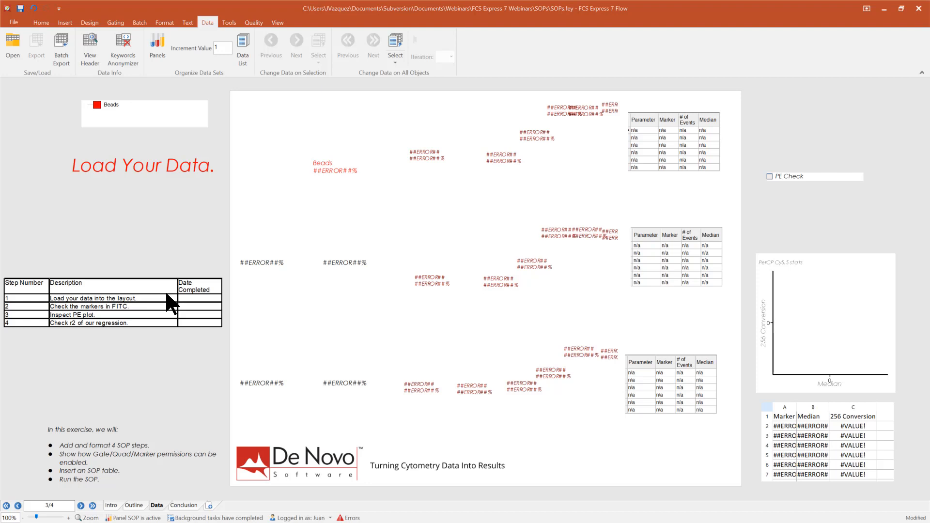
- Run the SOP and move its window clear of the scatter plot and most of the histograms
left_click(256, 20)
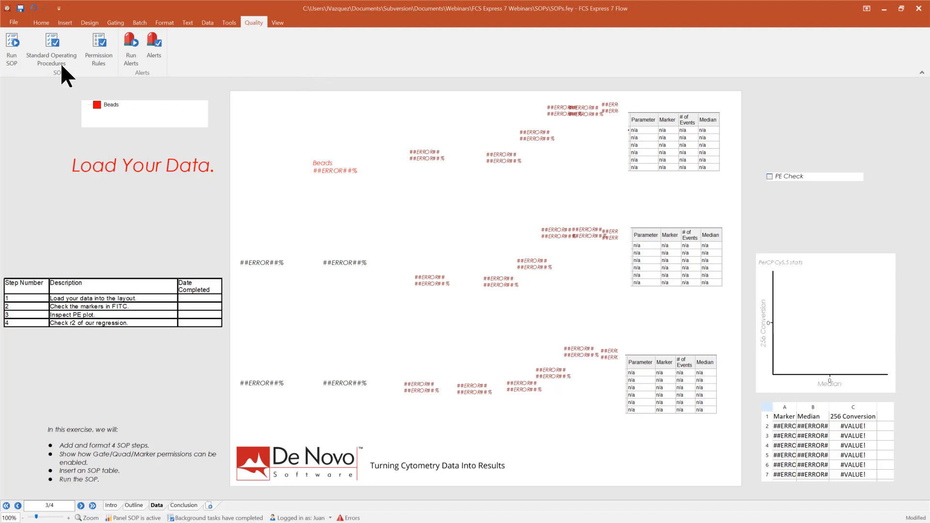
left_click(11, 64)
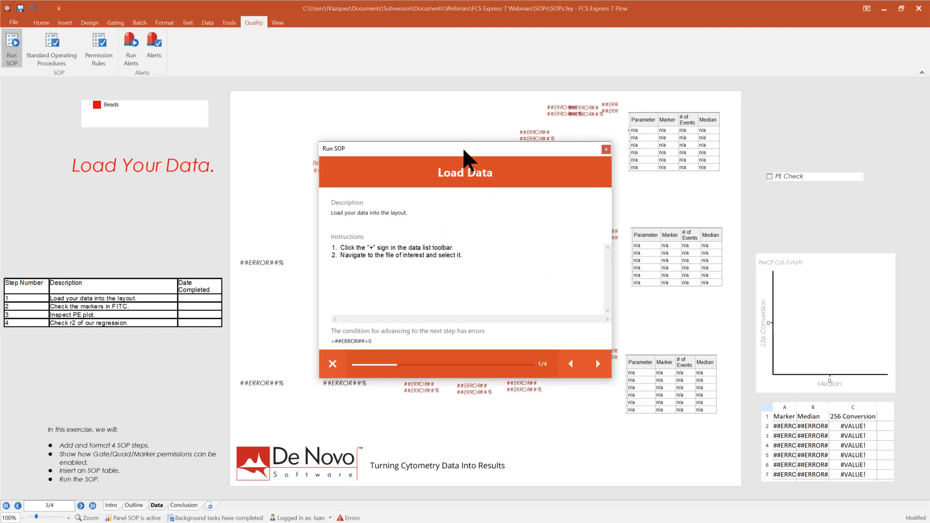
left_click_drag(464, 150, 722, 234)
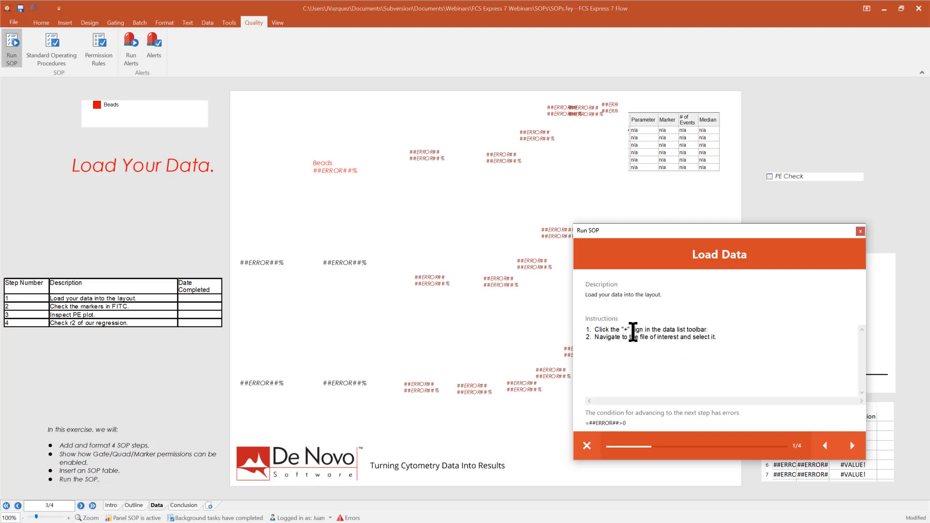
- Add the 6PeakBeads_Tube_001 data file to the data list and close the list
left_click(206, 20)
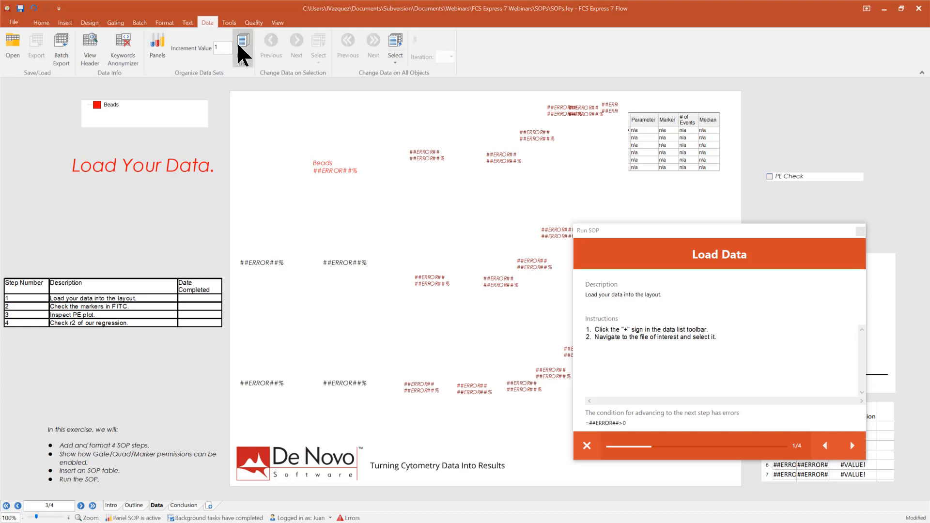
left_click(243, 49)
left_click(411, 210)
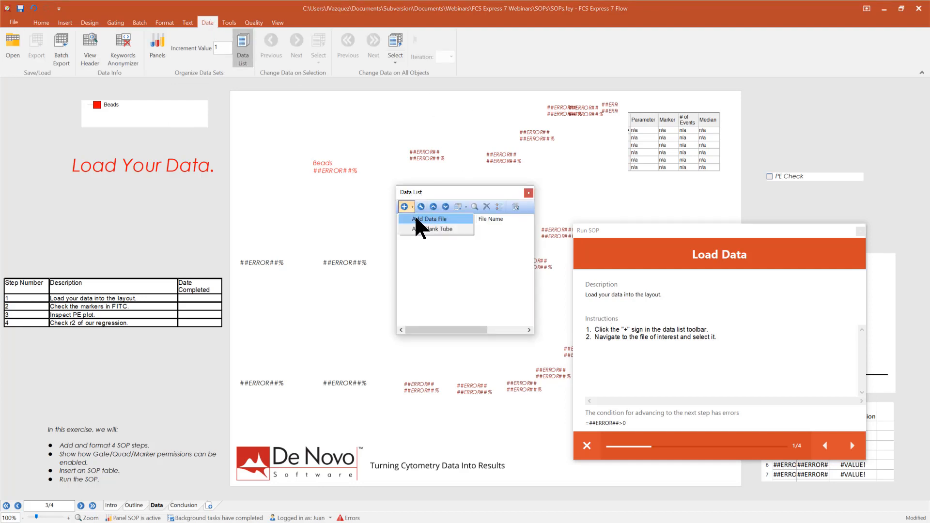
left_click(426, 225)
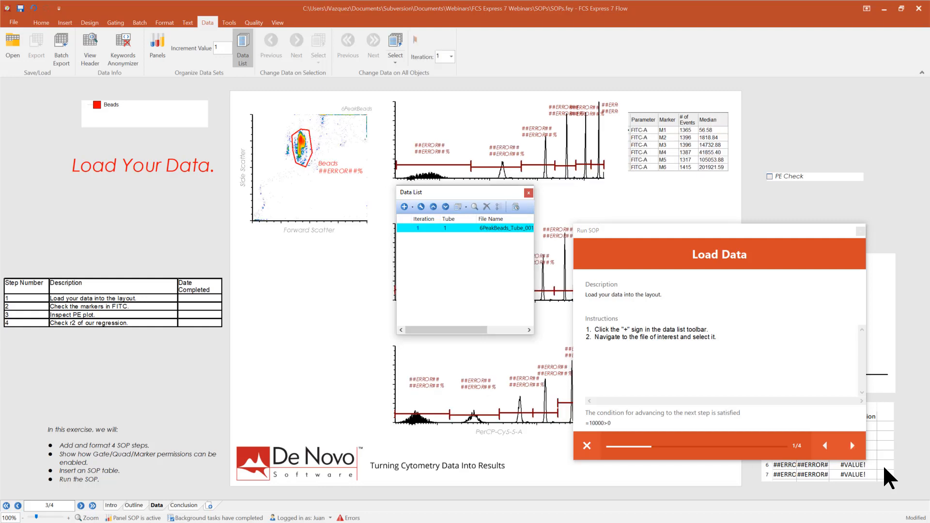
left_click(529, 193)
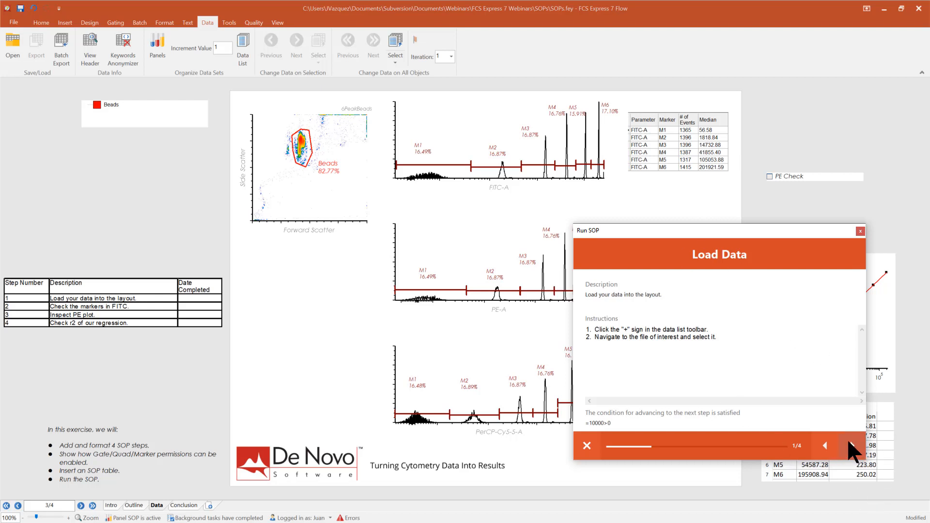
- Advance the SOP to Check FITC and test its condition by moving the FITC-A M1/M2 boundary into the first peak and back between the peaks
left_click(852, 446)
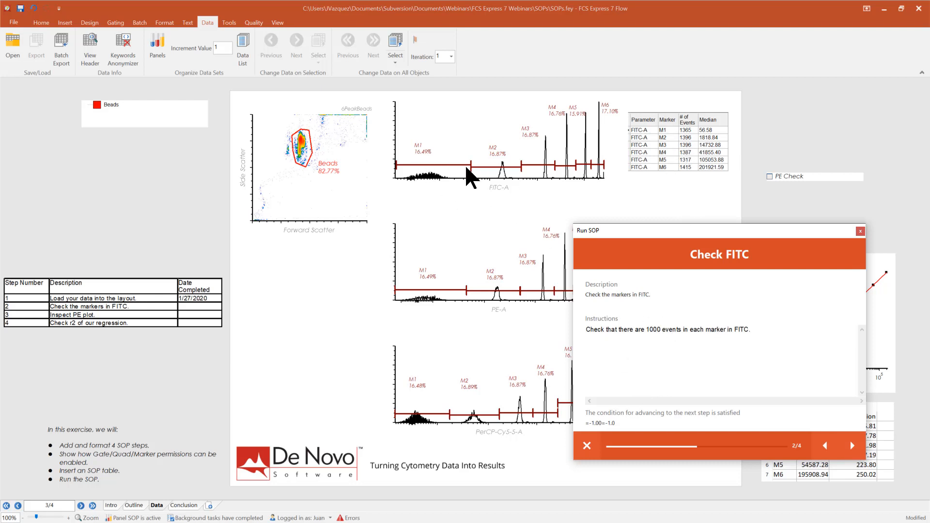
left_click(493, 177)
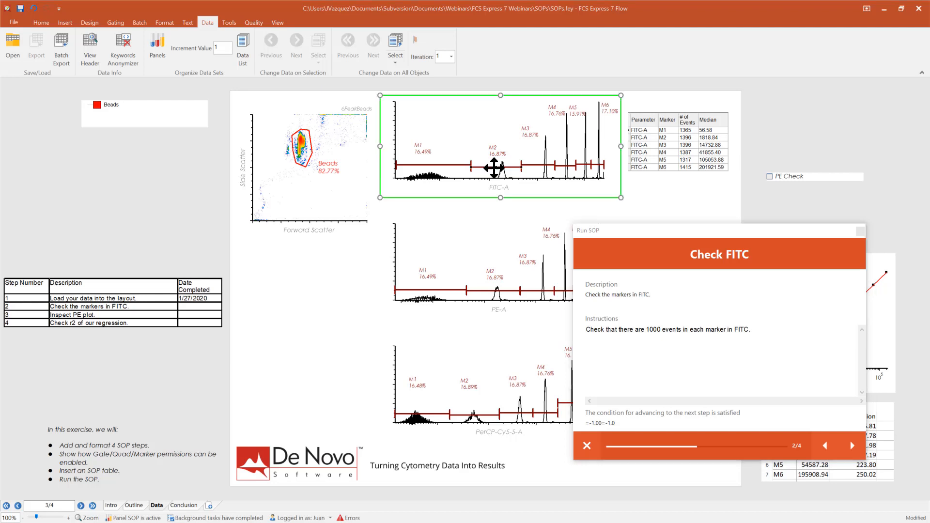
left_click(465, 166)
left_click_drag(441, 172, 428, 169)
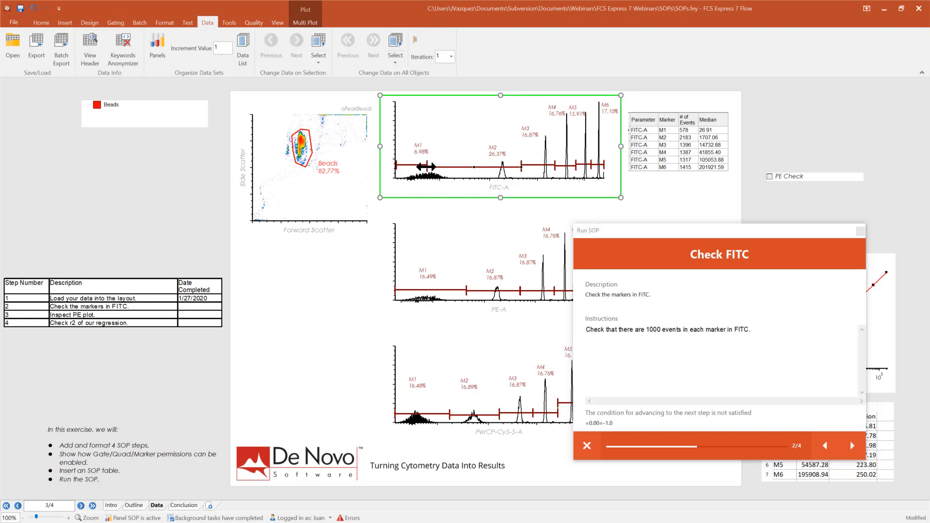
left_click_drag(426, 166, 460, 166)
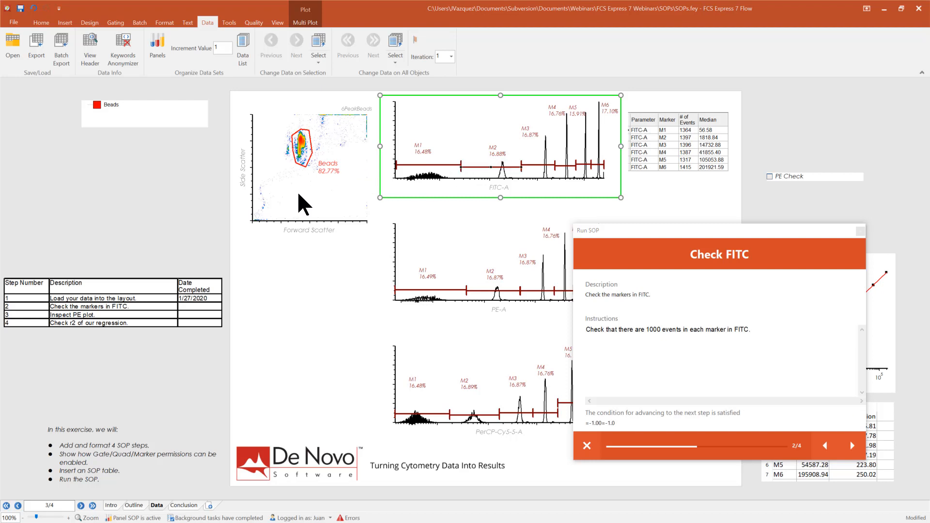
- Try to move the Beads gate away from the bead population during the Check FITC step
left_click(301, 145)
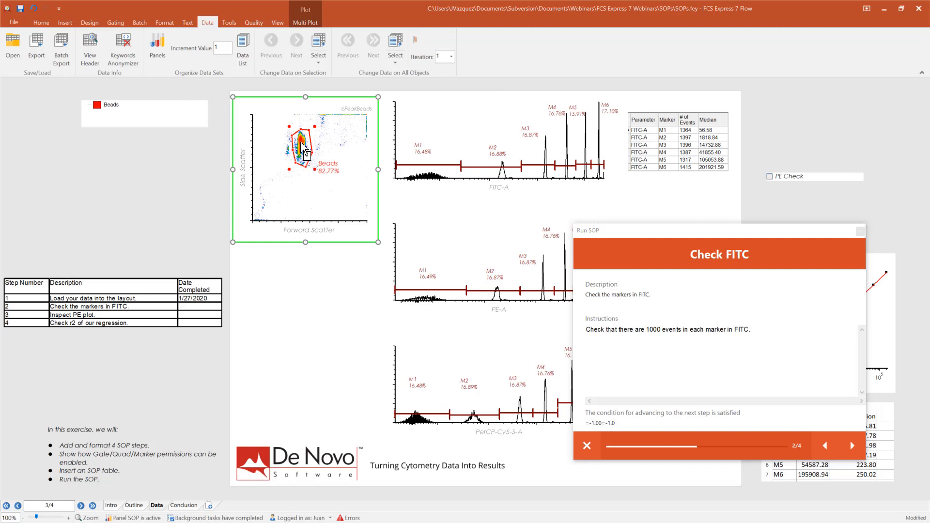
left_click_drag(303, 147, 346, 156)
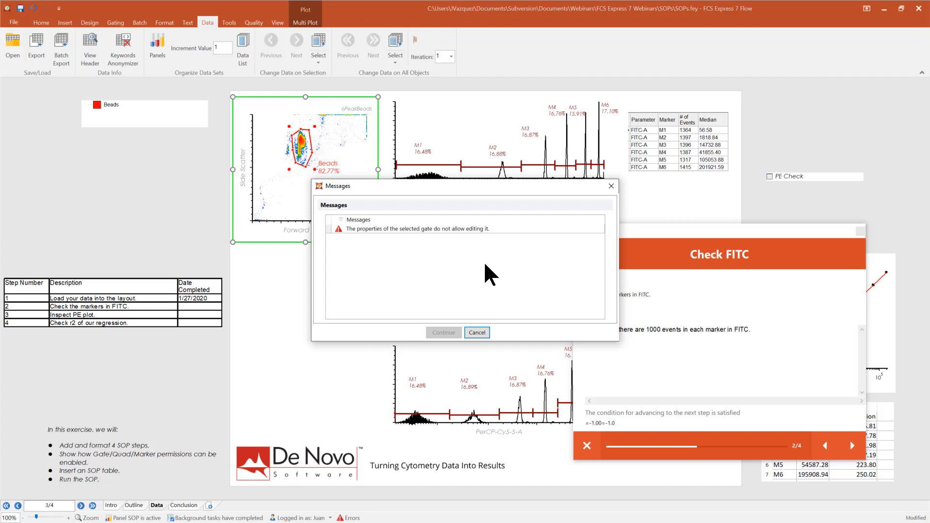
left_click(476, 332)
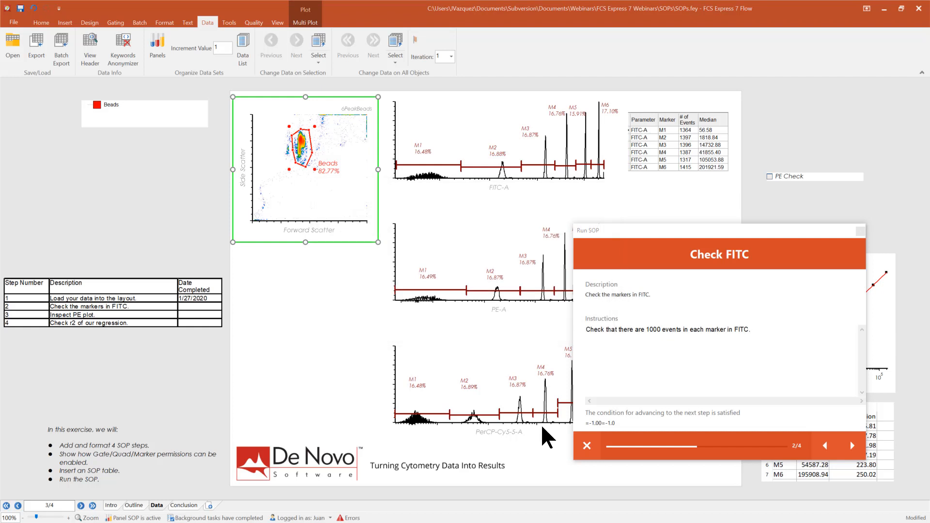
- Return the SOP to Load Data and move the Beads gate off the bead population and back over it, keeping immediate updating
left_click(826, 447)
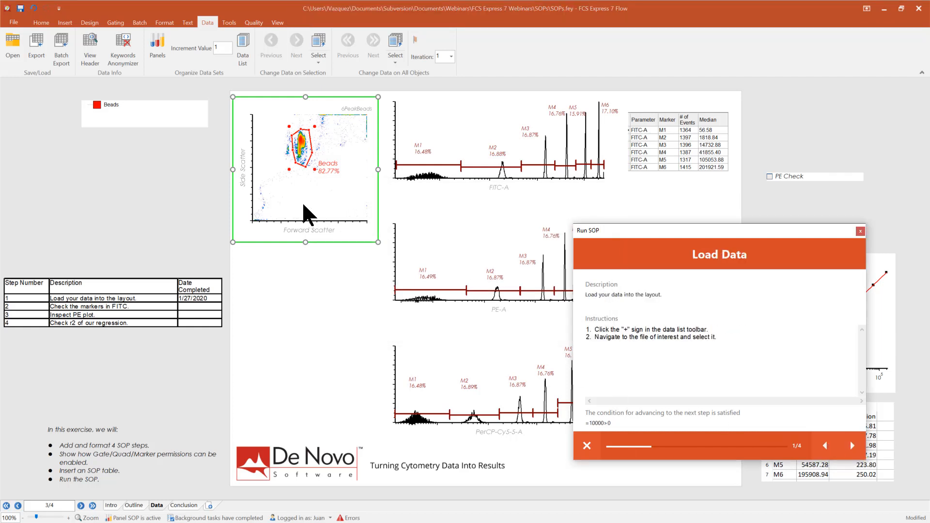
left_click_drag(313, 160, 349, 163)
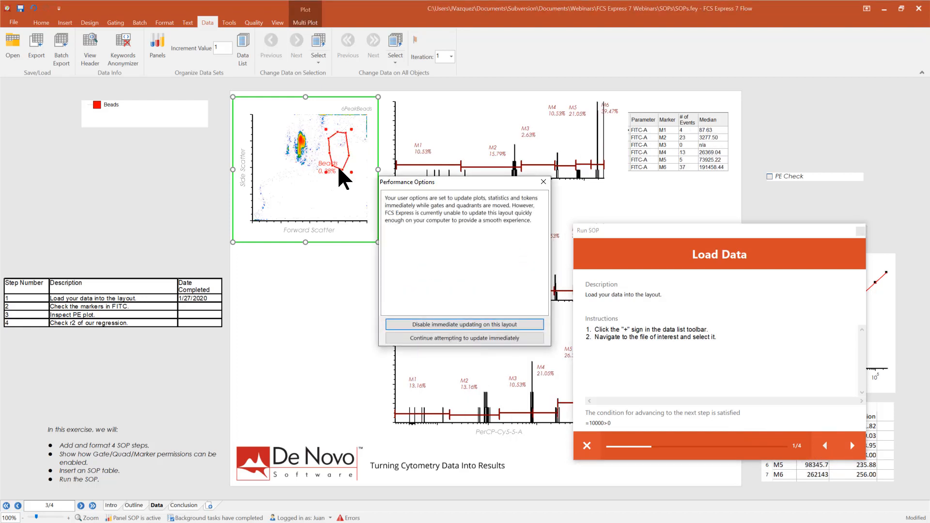
left_click(443, 338)
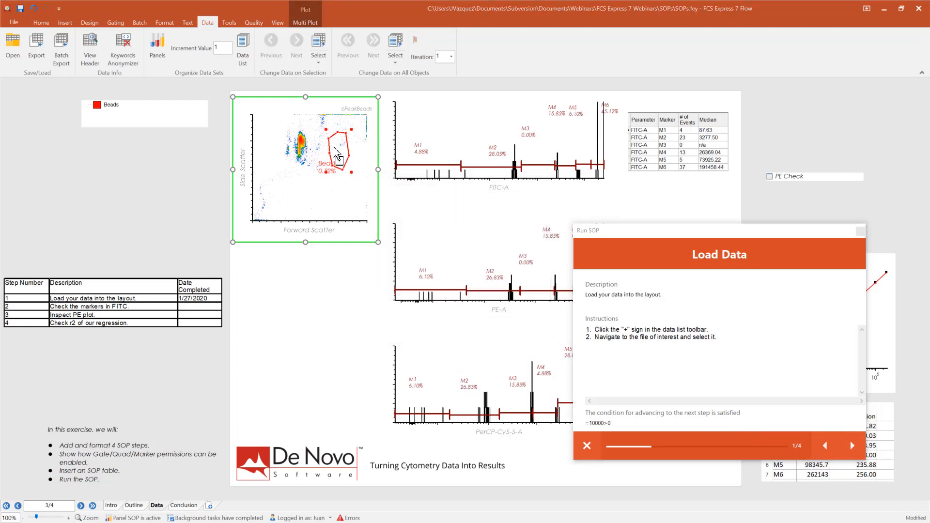
mouse_move(297, 144)
left_mouse_down()
mouse_move(298, 156)
mouse_move(306, 149)
left_mouse_up()
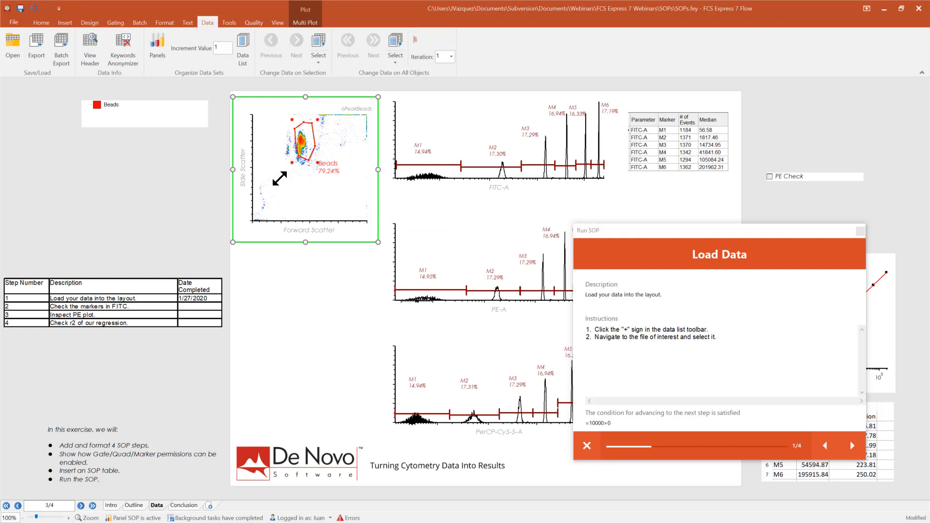
- Enlarge the Beads gate to cover most of the scatter plot and advance the SOP through Check FITC to Check PE
left_click_drag(270, 183, 262, 206)
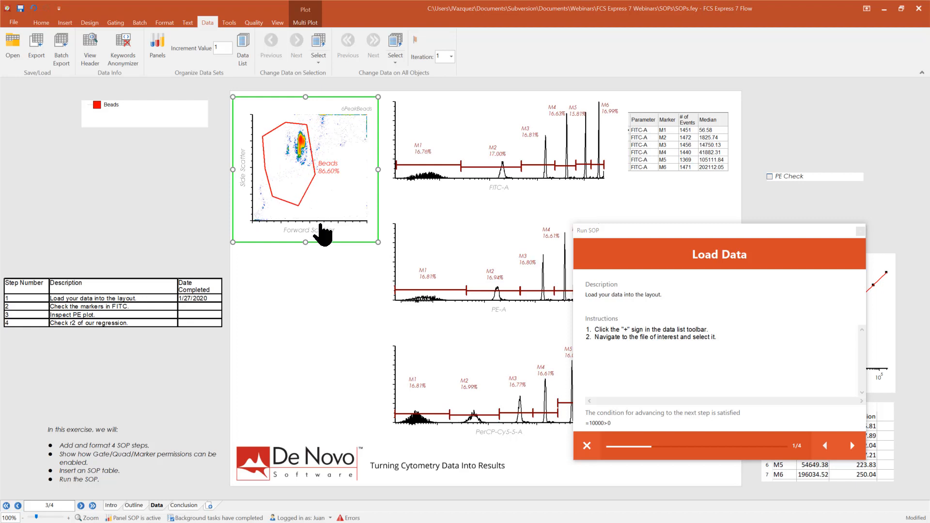
left_click_drag(318, 120, 354, 105)
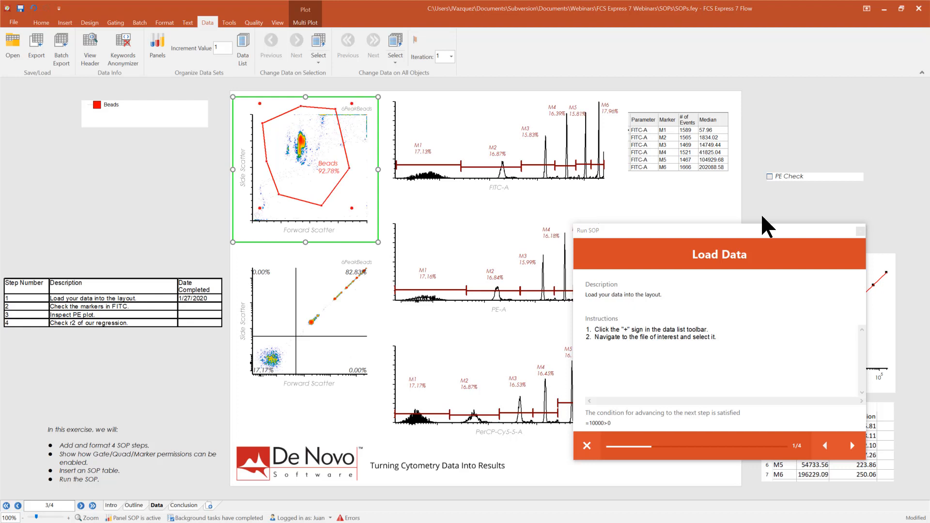
left_click(852, 444)
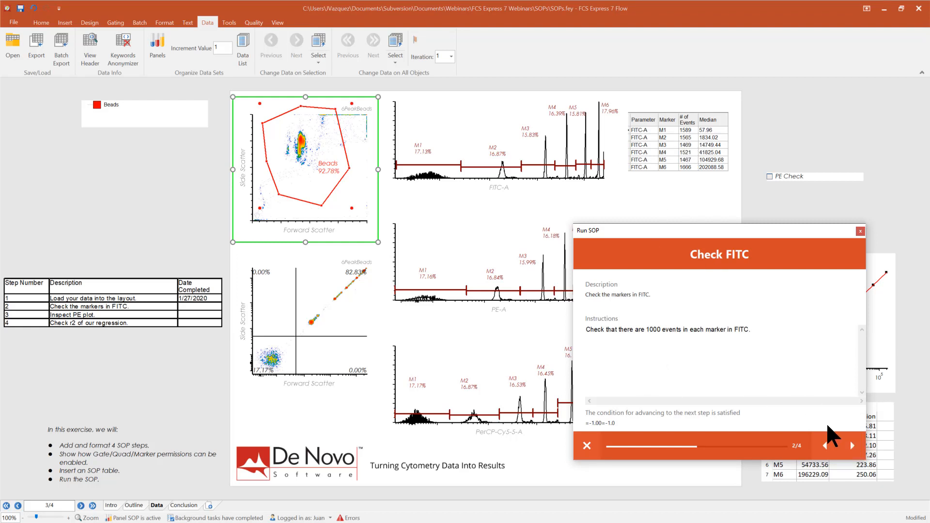
left_click(853, 446)
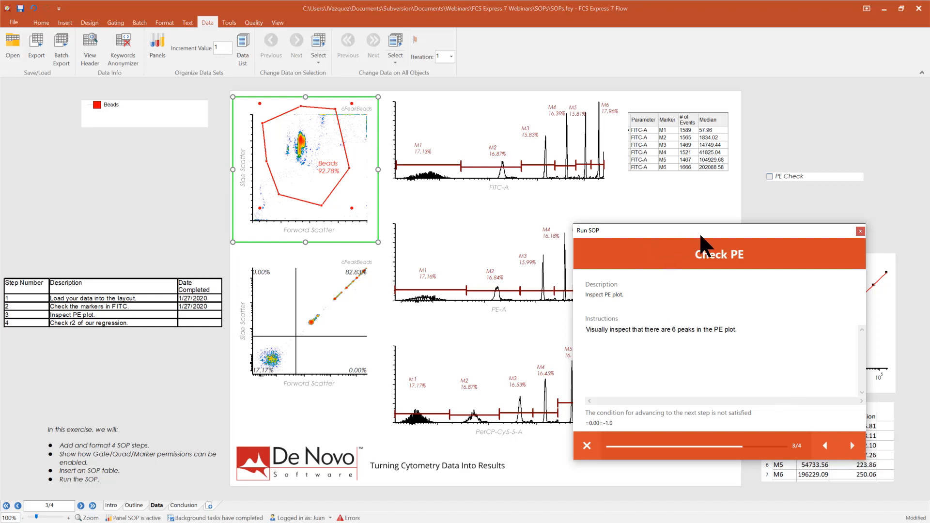
- Move the Run SOP window clear of the PE and PerCP plots and tick the PE Check box
left_click_drag(712, 242, 157, 260)
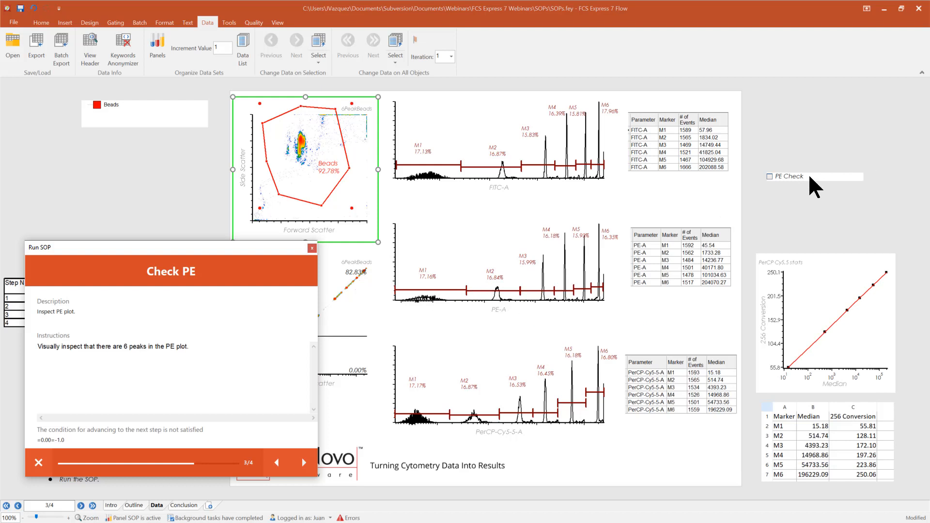
left_click(771, 177)
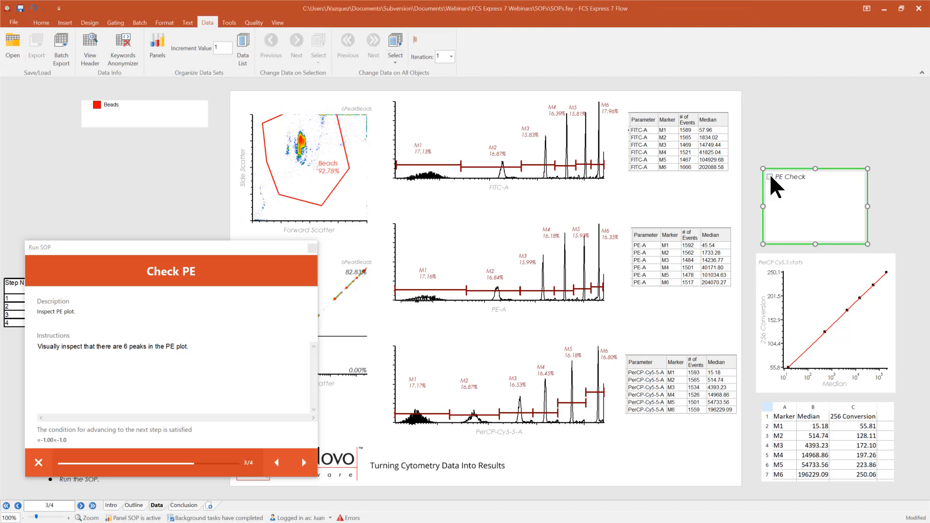
left_click(771, 177)
left_click(770, 178)
left_click(879, 145)
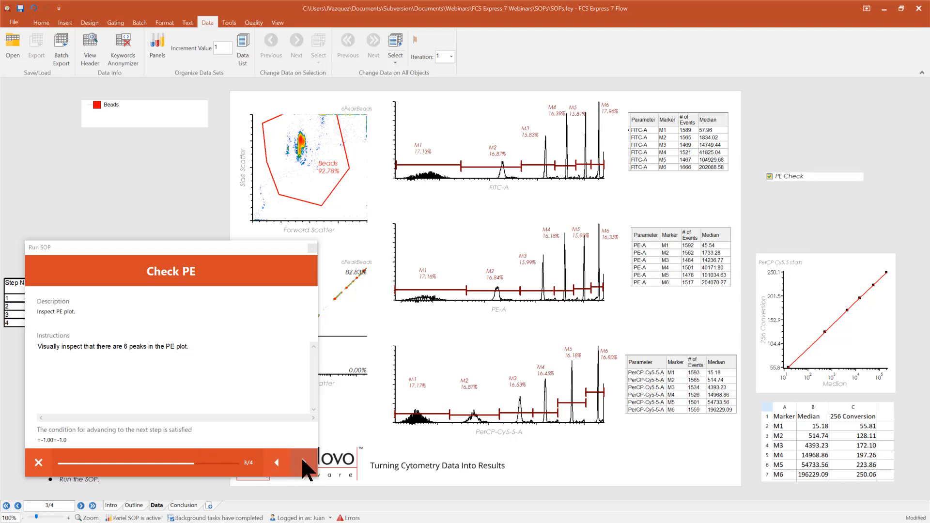
- Advance the SOP to Check PerCP Cy5.5 and complete this final step
left_click(260, 261)
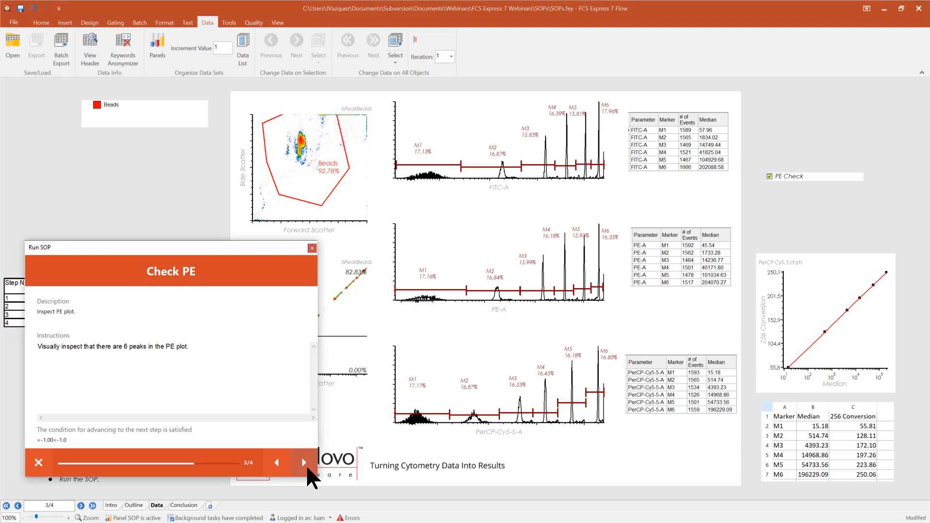
left_click(308, 469)
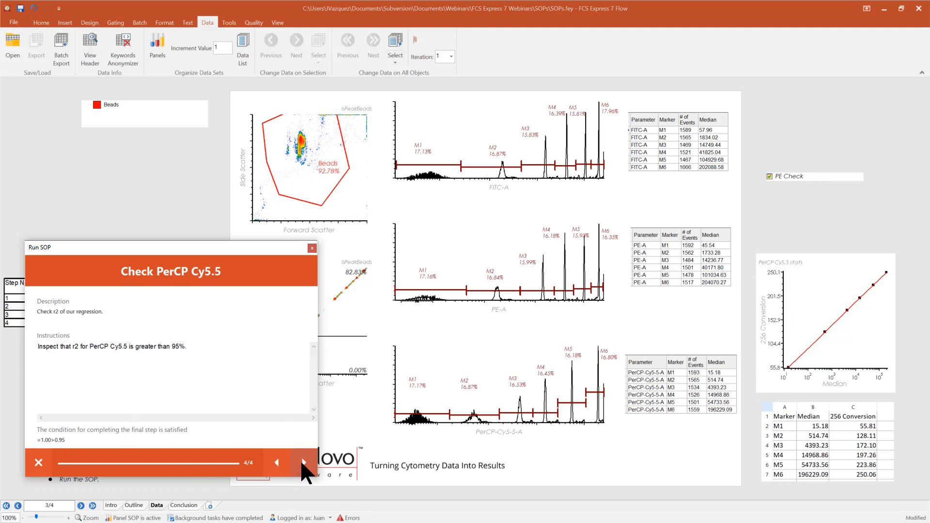
left_click(304, 464)
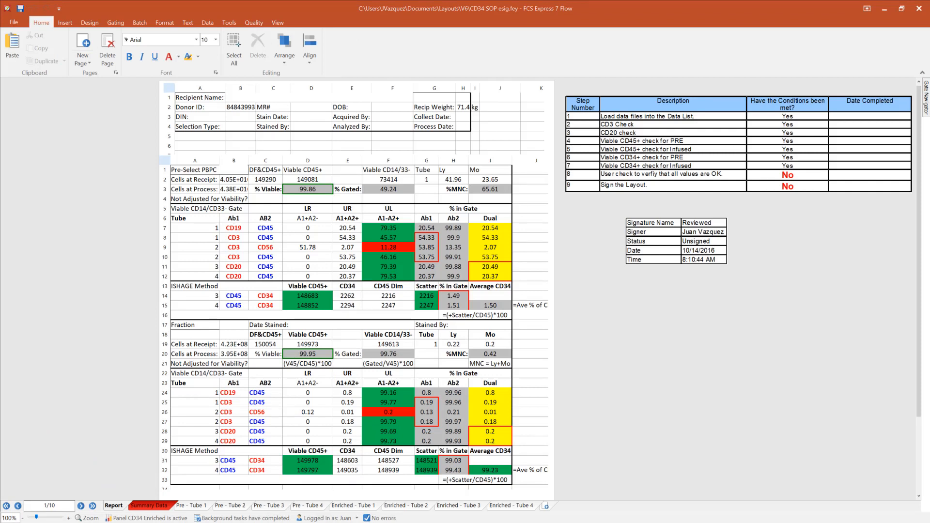
- Open the permission rules of the CD34 SOP esig layout and read the full description of the Signed rule
left_click(257, 22)
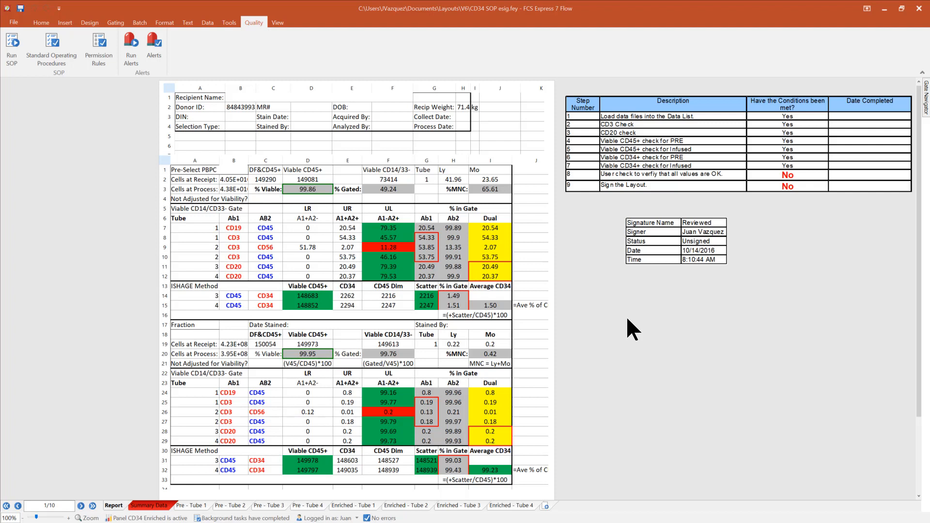
left_click(97, 51)
left_click_drag(461, 131, 121, 186)
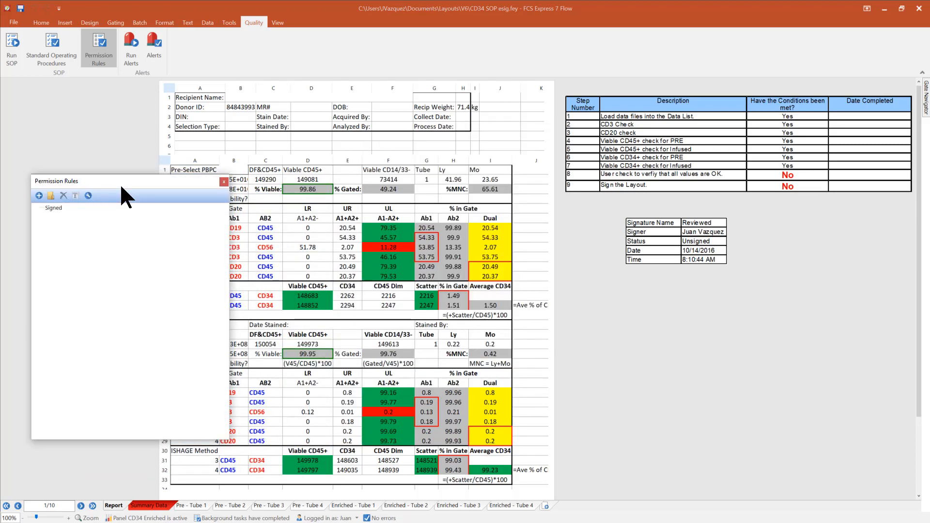
left_click(55, 209)
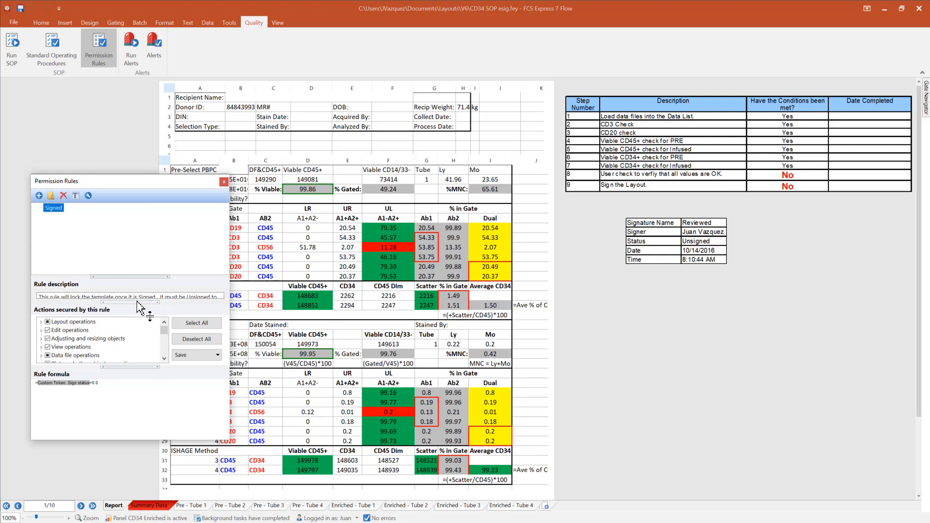
left_click_drag(137, 302, 139, 324)
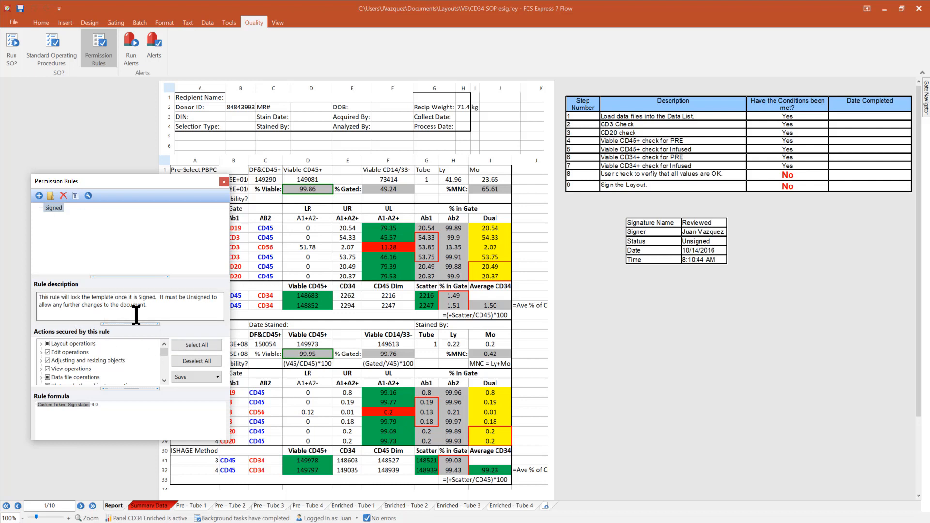
left_click_drag(159, 308, 37, 298)
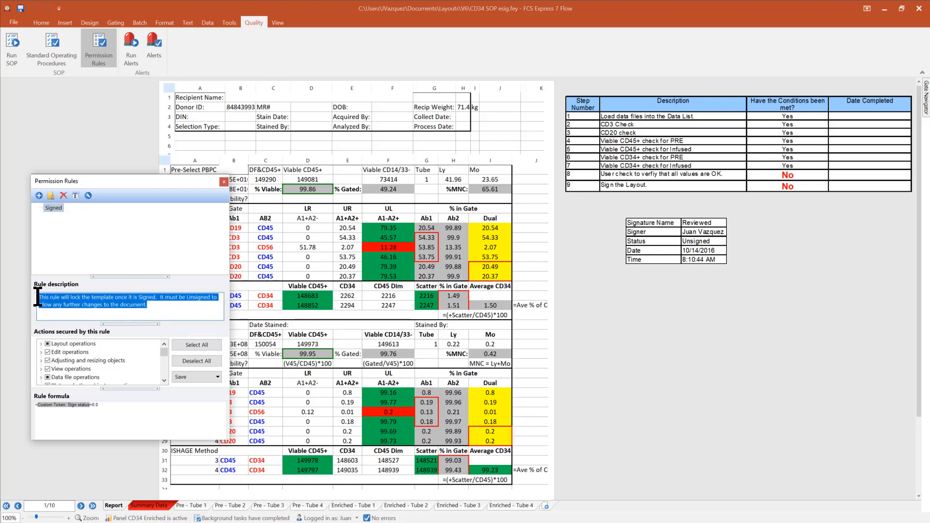
left_click(159, 312)
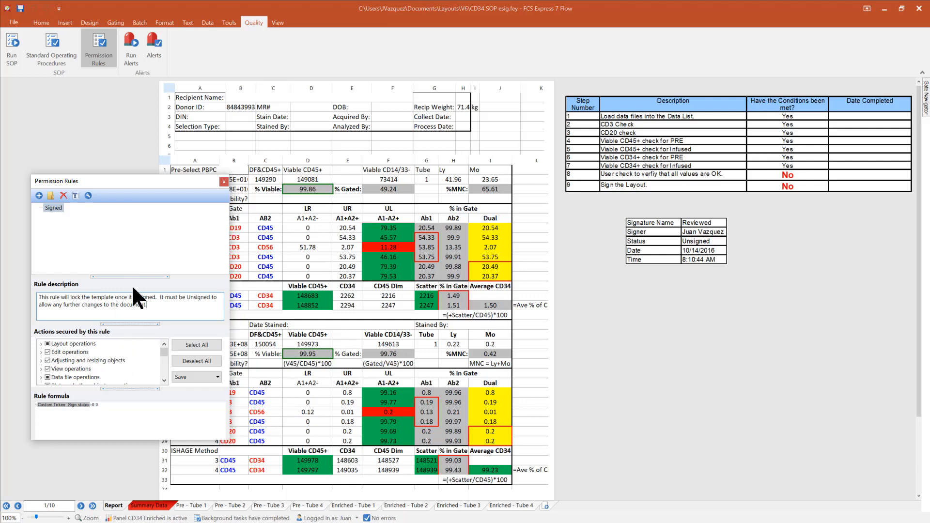
- Enlarge the list of actions secured by the Signed rule and inspect its Layout operations group
left_click(137, 257)
left_click_drag(139, 279, 138, 219)
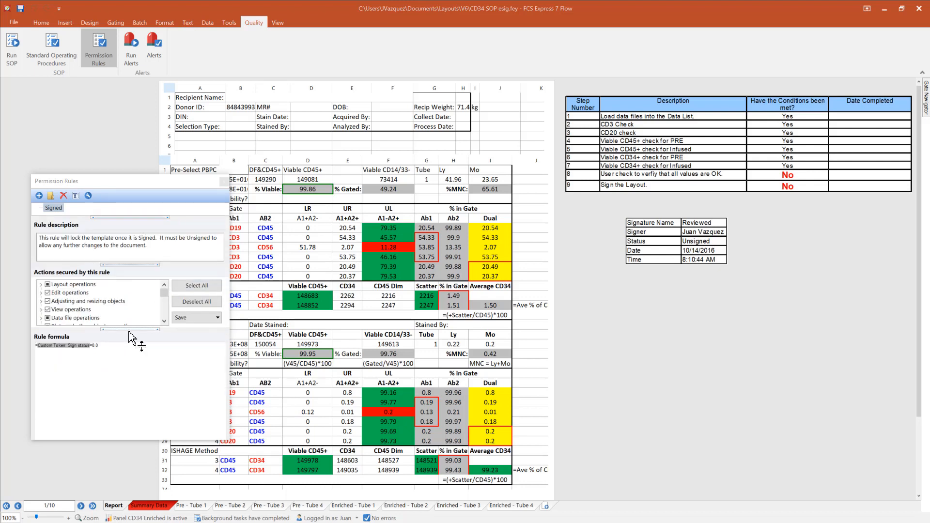
left_click_drag(130, 329, 141, 395)
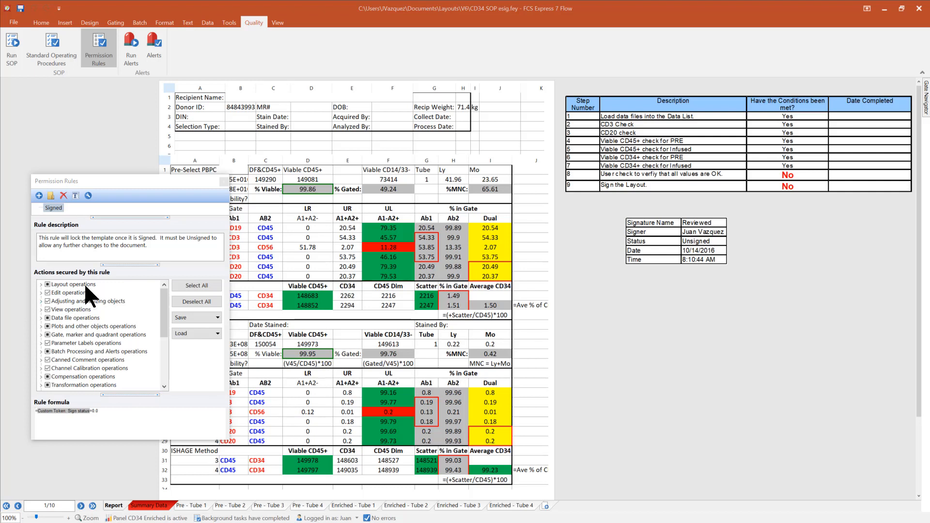
left_click(41, 284)
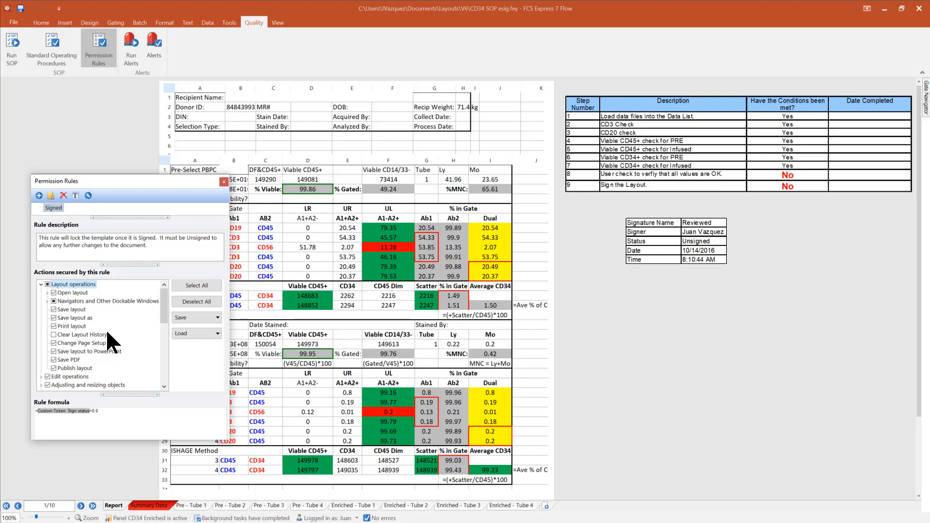
left_click(41, 284)
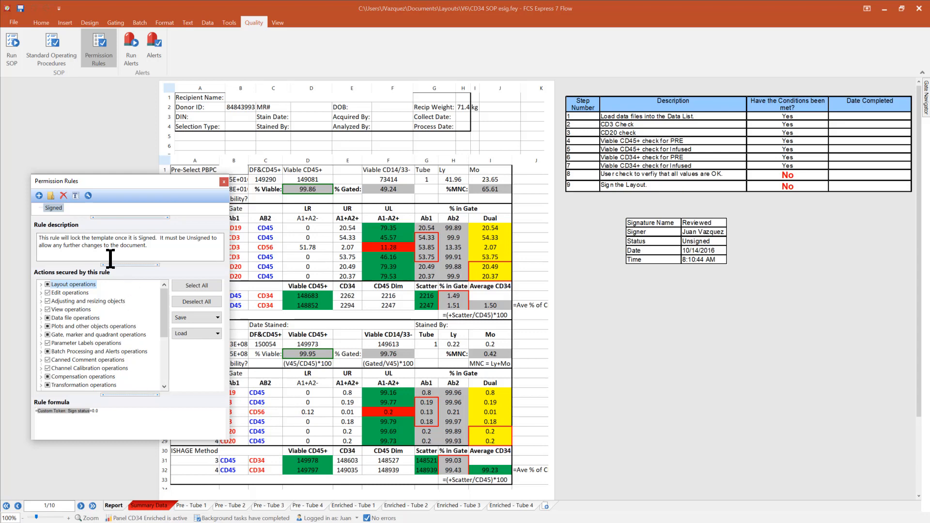
- View the permission rules options without changing them and close the Permission Rules window
left_click(89, 196)
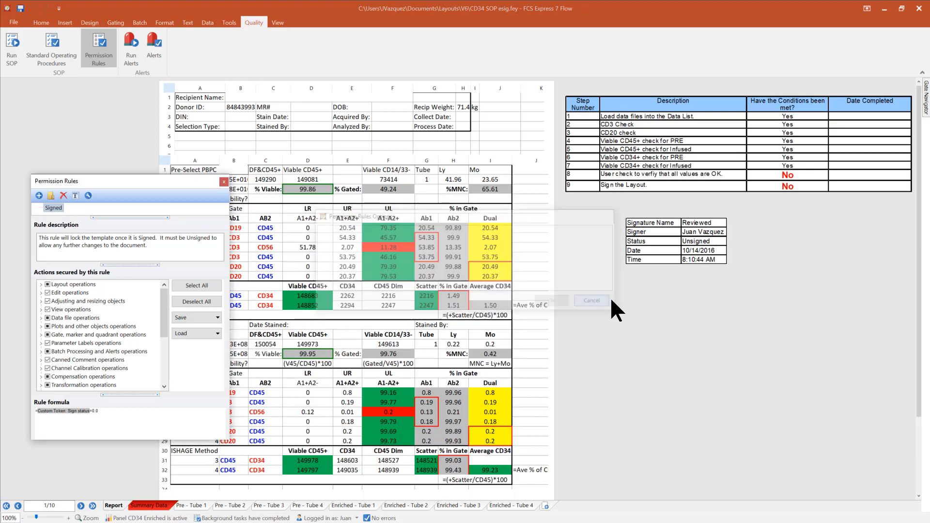
left_click(595, 302)
left_click(224, 181)
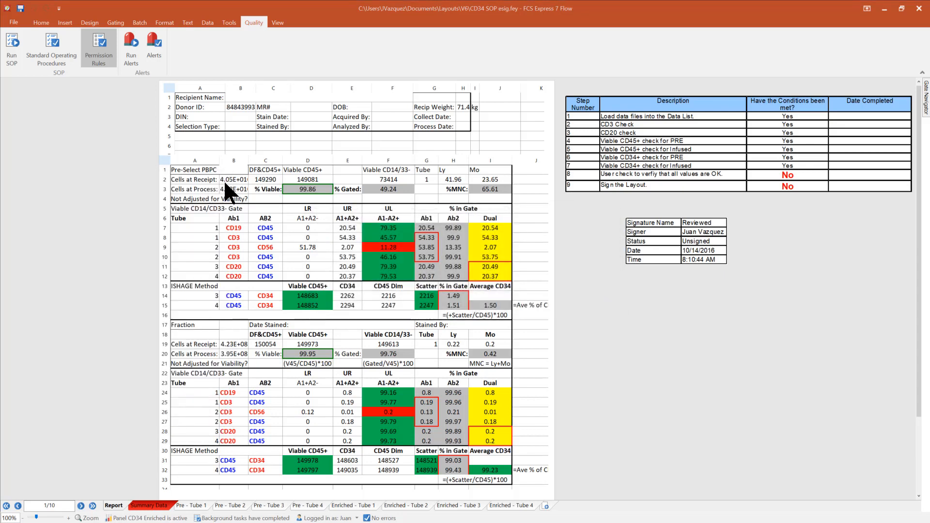
- On the Pre - Tube 1 page, move the CD14CD33Neg gate off its population, shift the CD19 APC-A plot's quadrants, and return to the Report page
left_click(195, 506)
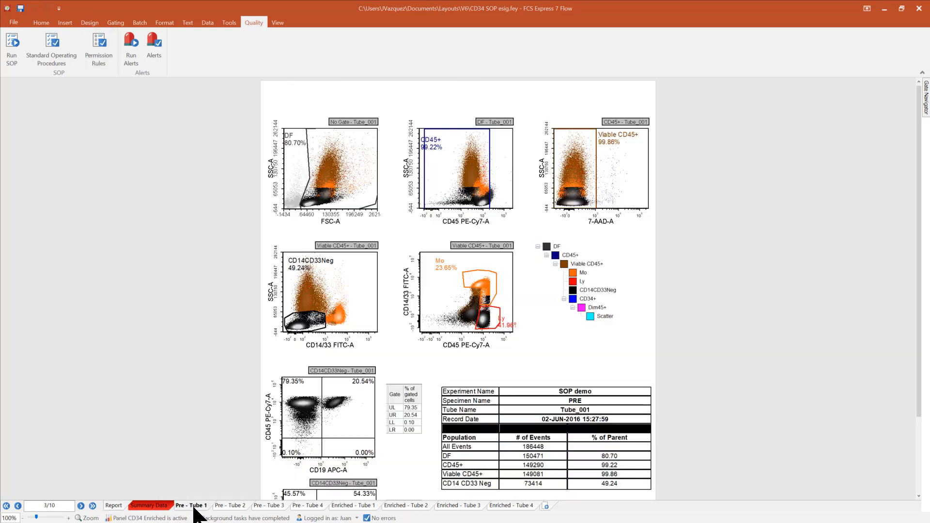
left_click(318, 331)
left_click_drag(330, 323, 338, 304)
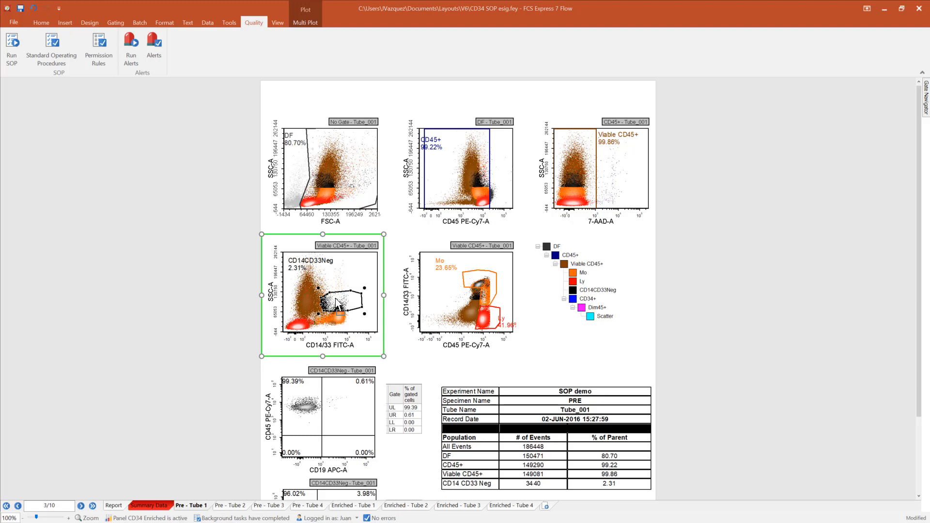
left_click(323, 438)
left_click_drag(323, 438, 335, 414)
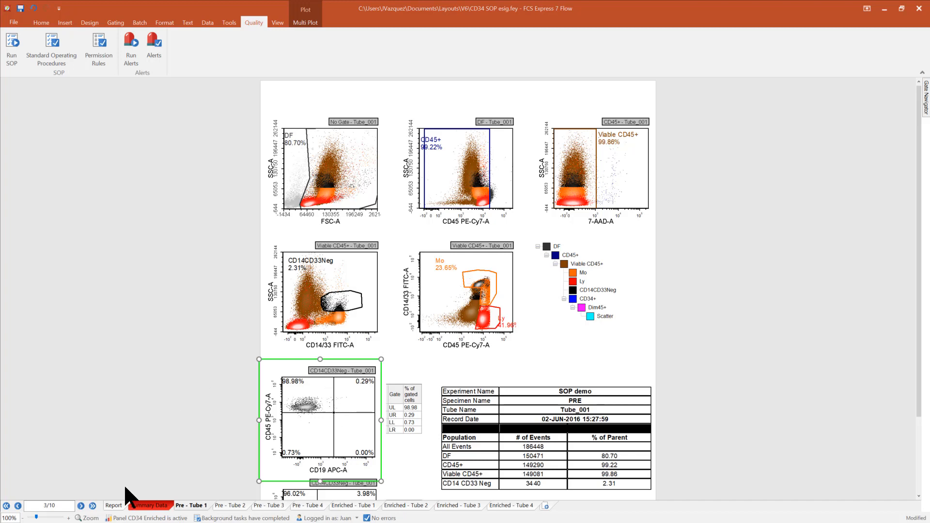
left_click(110, 505)
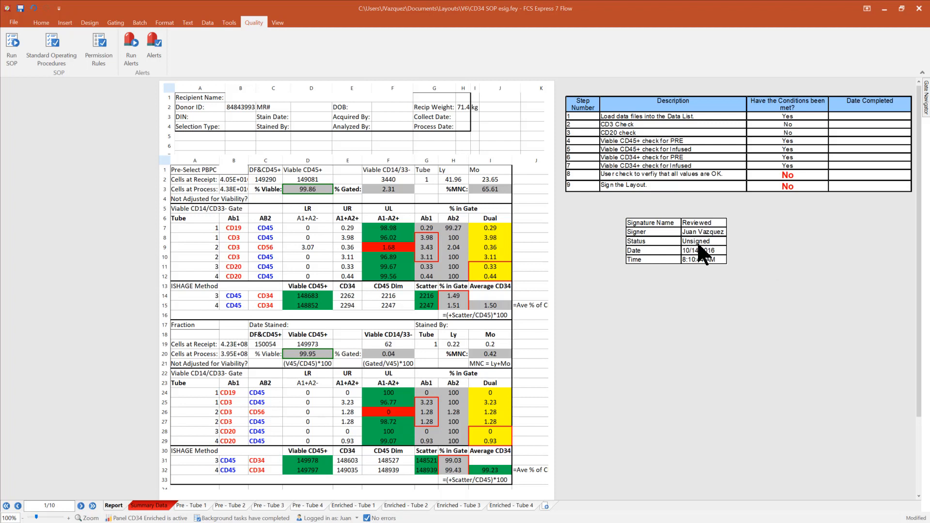
- Sign the layout with the Reviewed electronic signature, entering the signer's login name to authenticate
left_click(14, 22)
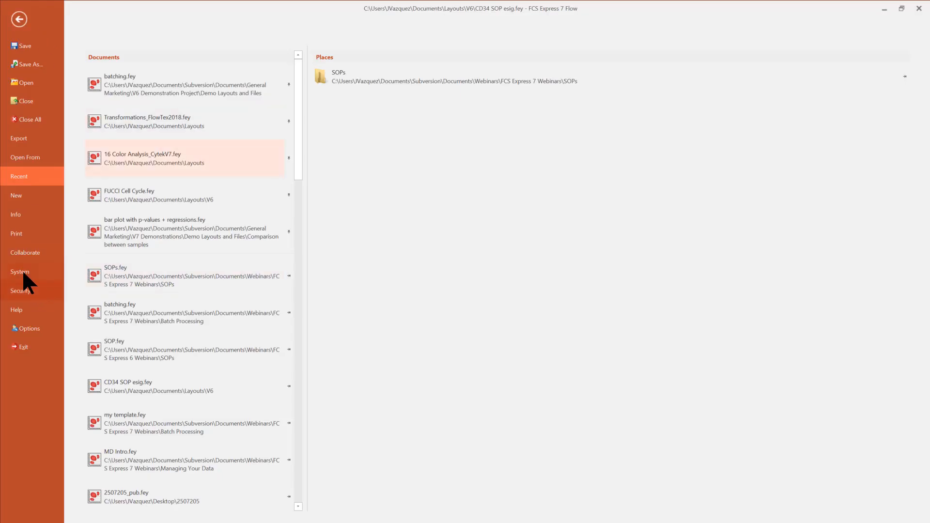
left_click(16, 213)
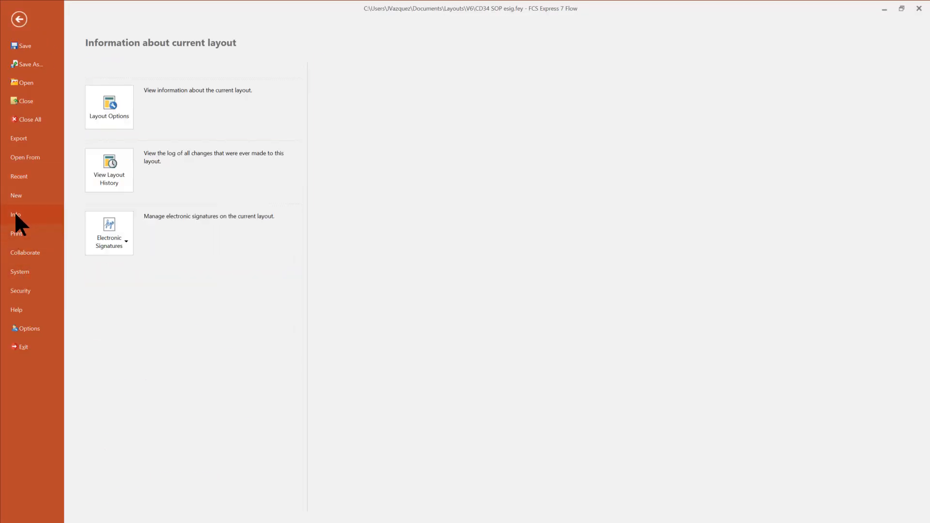
left_click(120, 242)
left_click(138, 277)
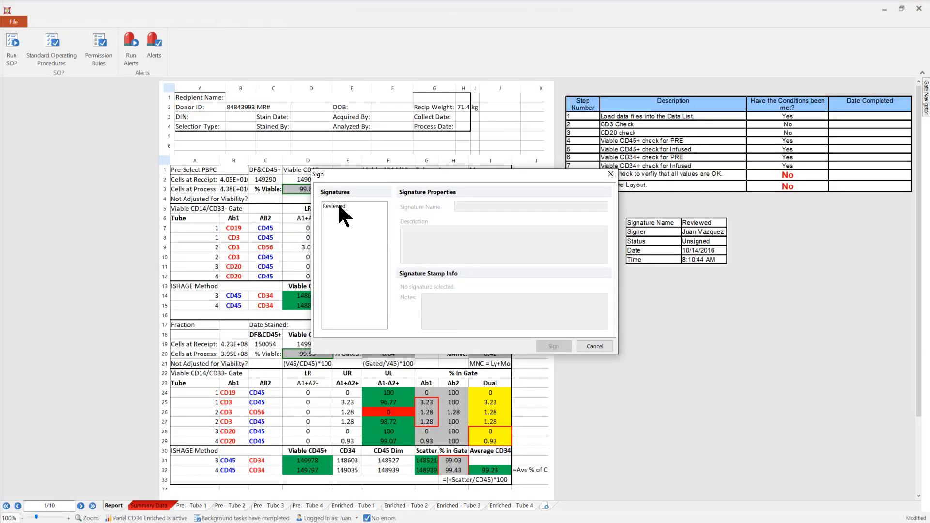
left_click(338, 203)
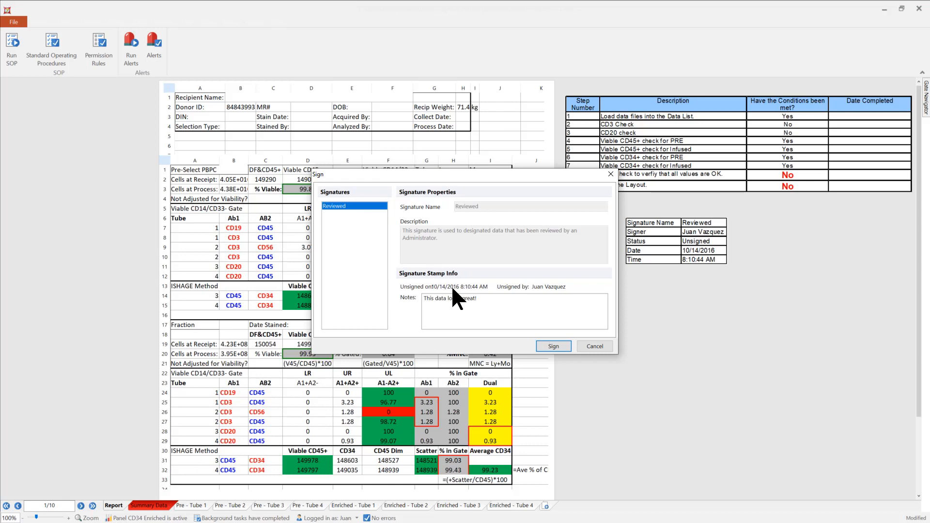
left_click(549, 344)
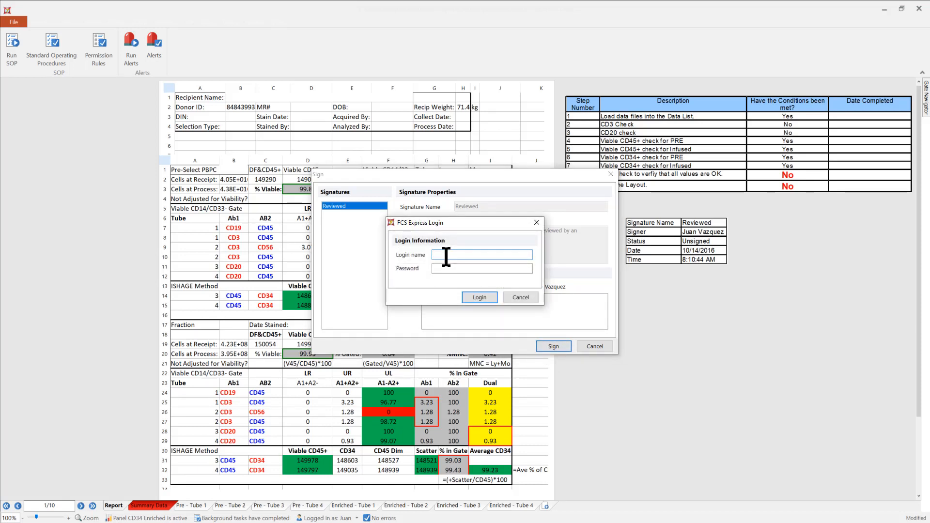
type("Juan")
key("Return")
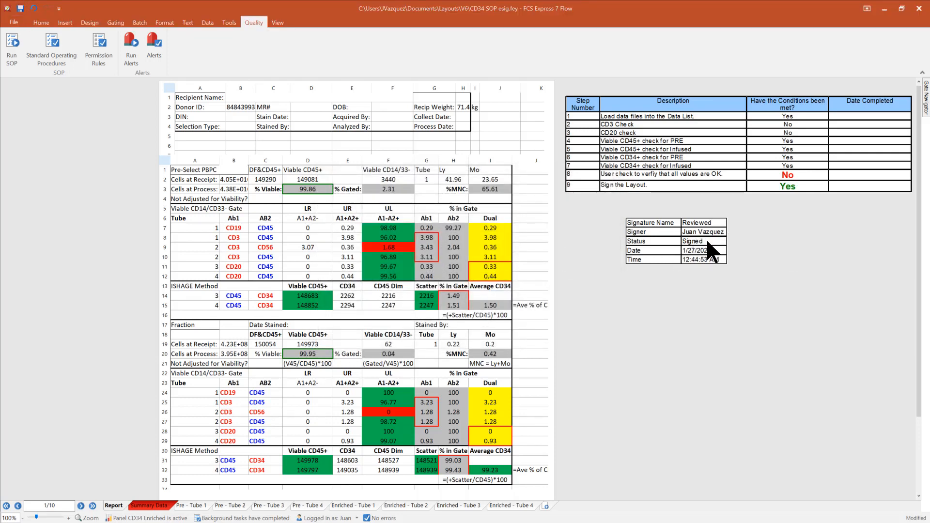
- On the Pre - Tube 1 page, try to move the CD14CD33Neg gate and the quadrants of the CD19 APC-A plot
left_click(201, 505)
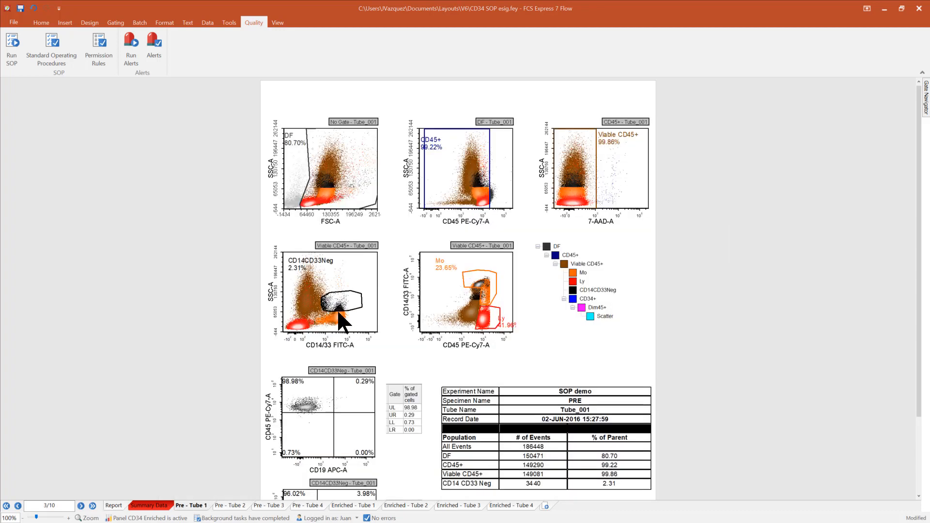
left_click(349, 308)
left_click_drag(349, 308, 318, 317)
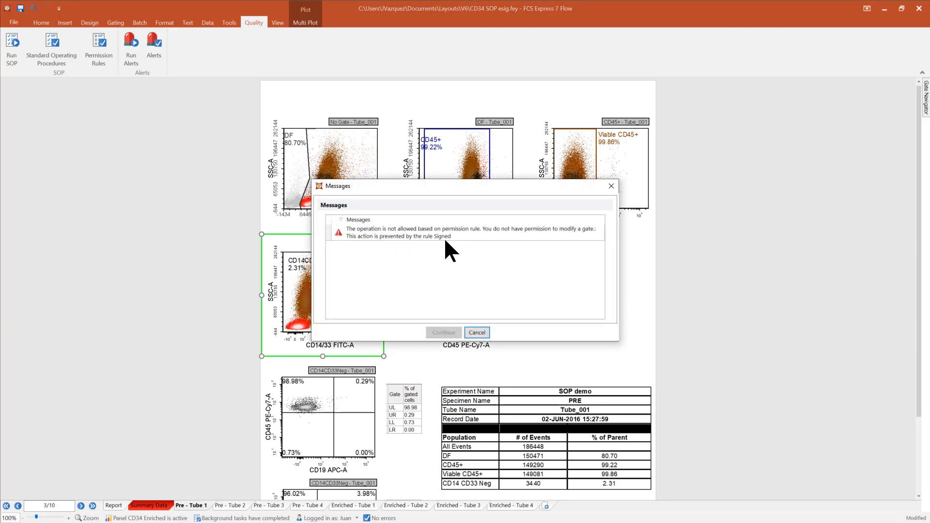
left_click(477, 332)
left_click(333, 411)
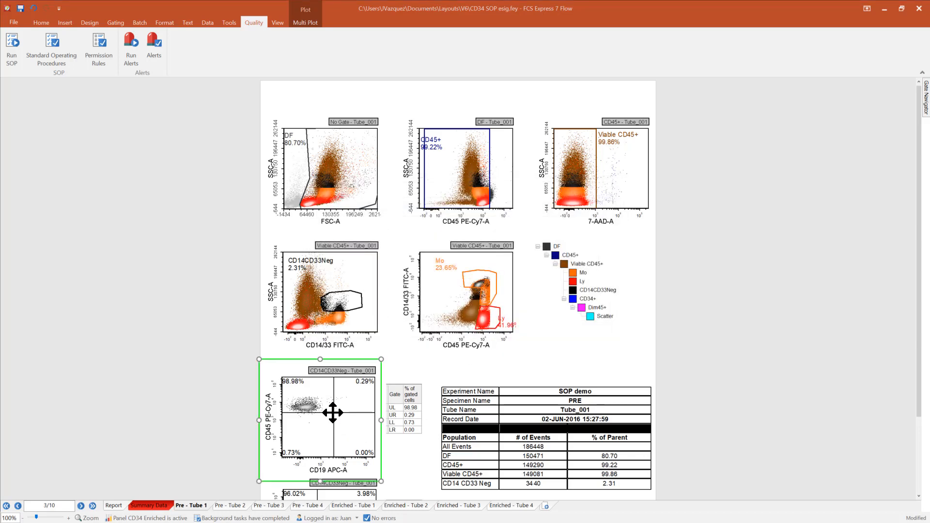
left_click_drag(333, 411, 314, 438)
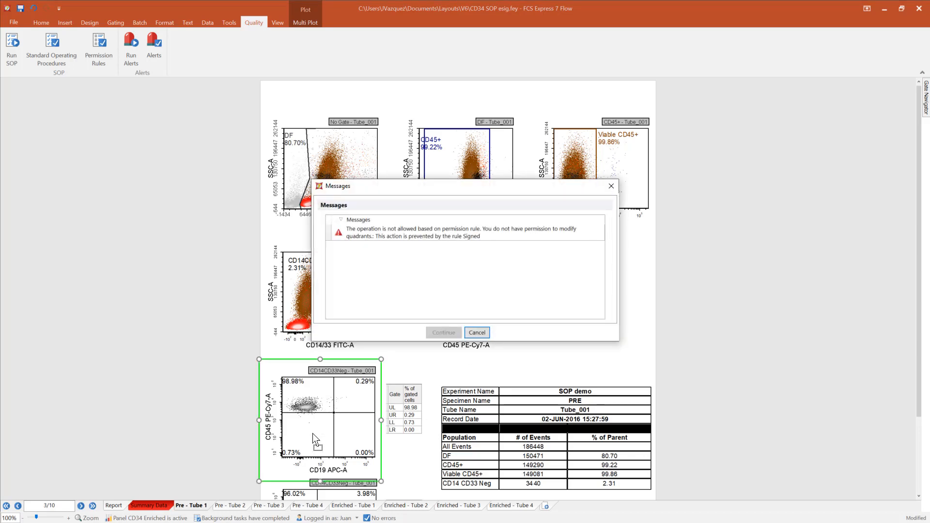
left_click(479, 332)
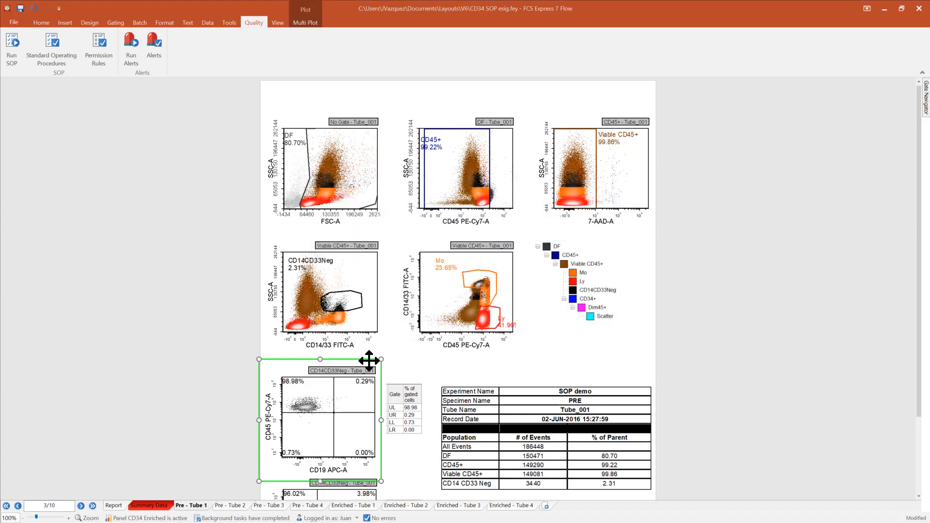
- Try to delete the CD19 APC-A plot from the signed layout and return to the Report page
left_click(369, 360)
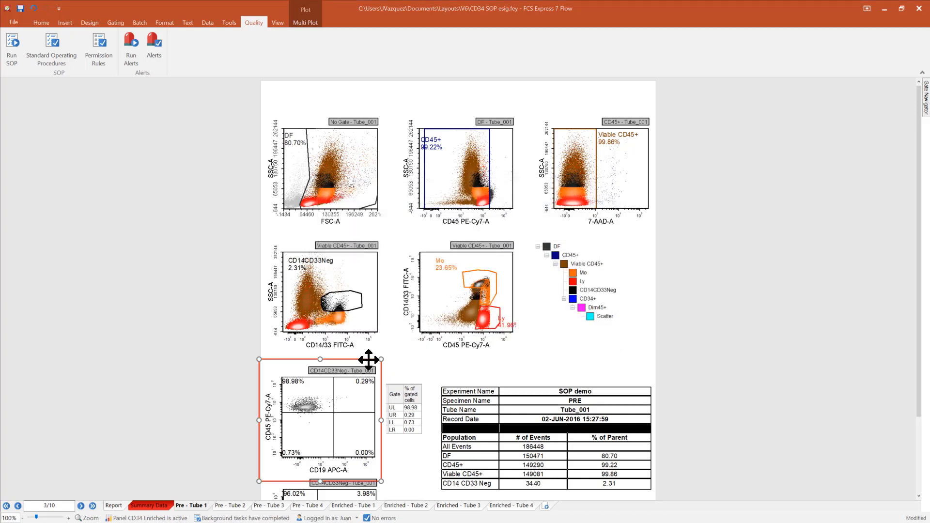
key("Delete")
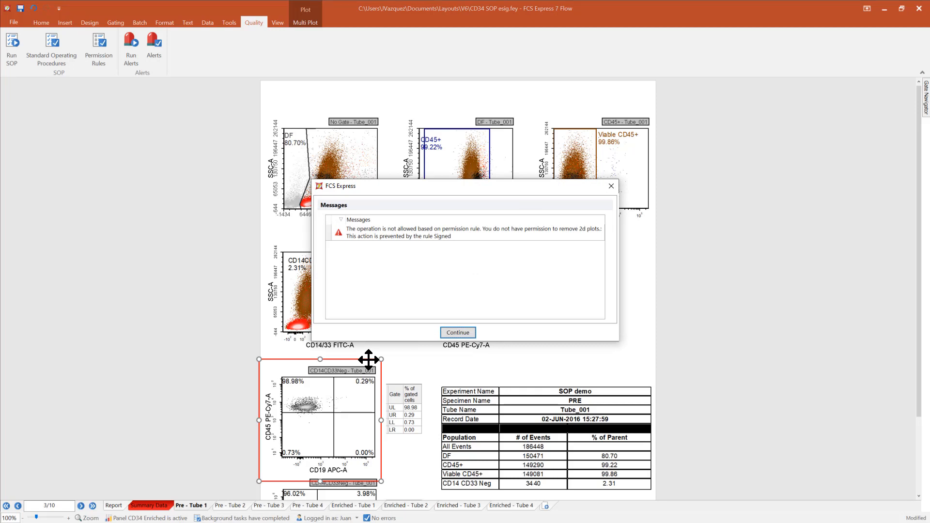
left_click(457, 333)
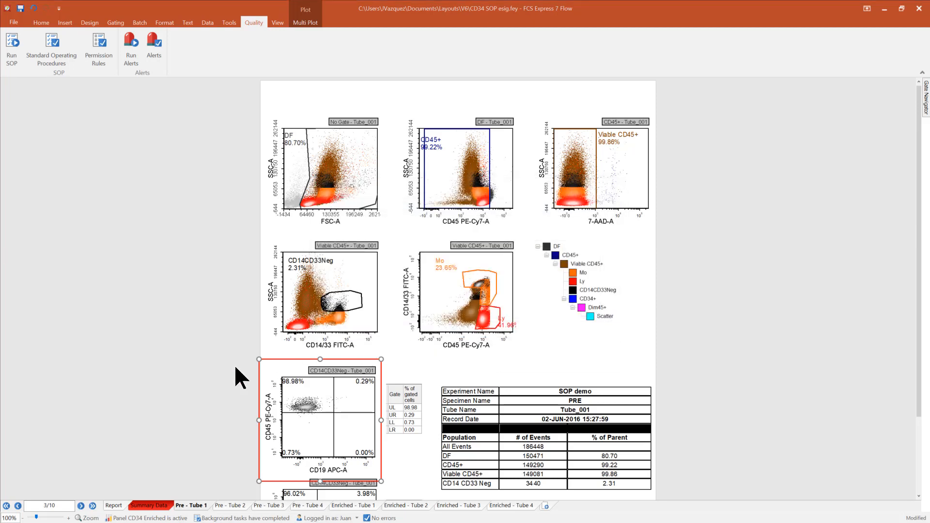
left_click(114, 505)
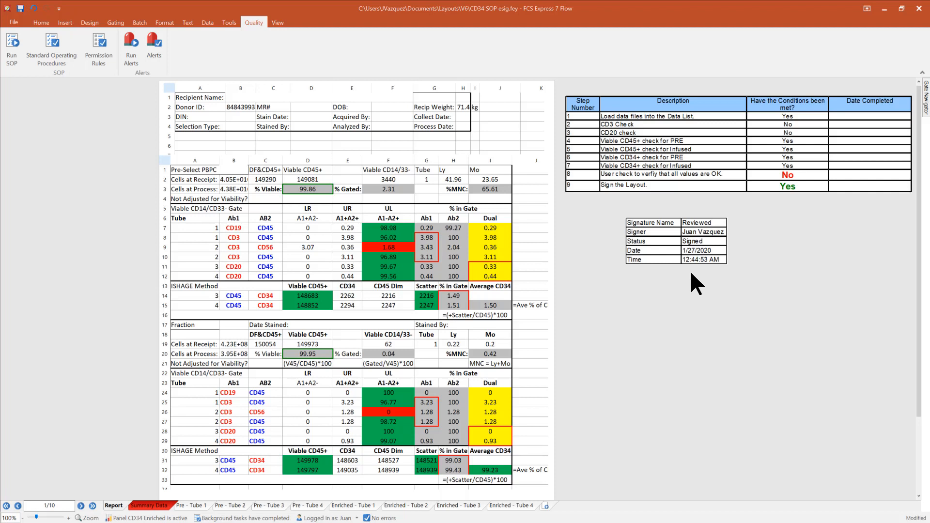
- Unsign the Reviewed electronic signature on the layout, confirming the login, and check the signature table on the Report page
left_click(13, 23)
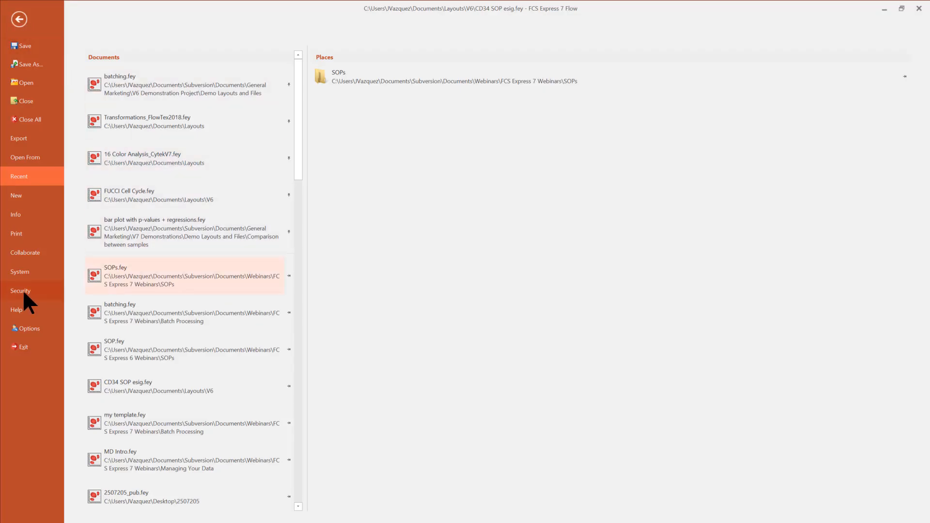
left_click(16, 209)
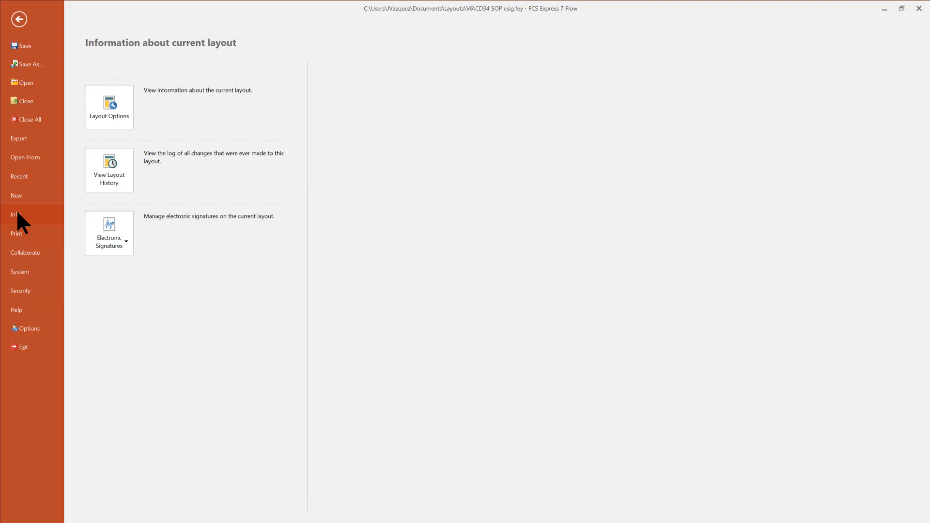
left_click(124, 241)
left_click(138, 296)
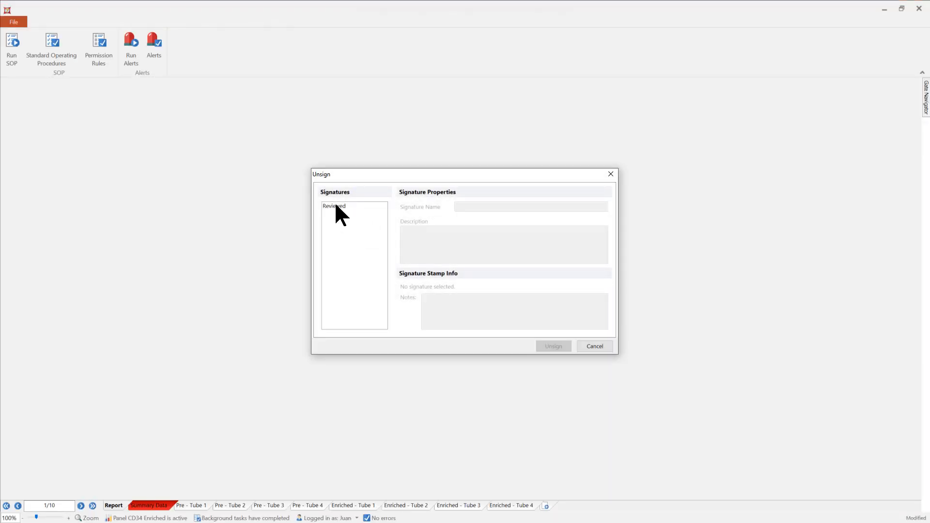
left_click(336, 206)
left_click(553, 346)
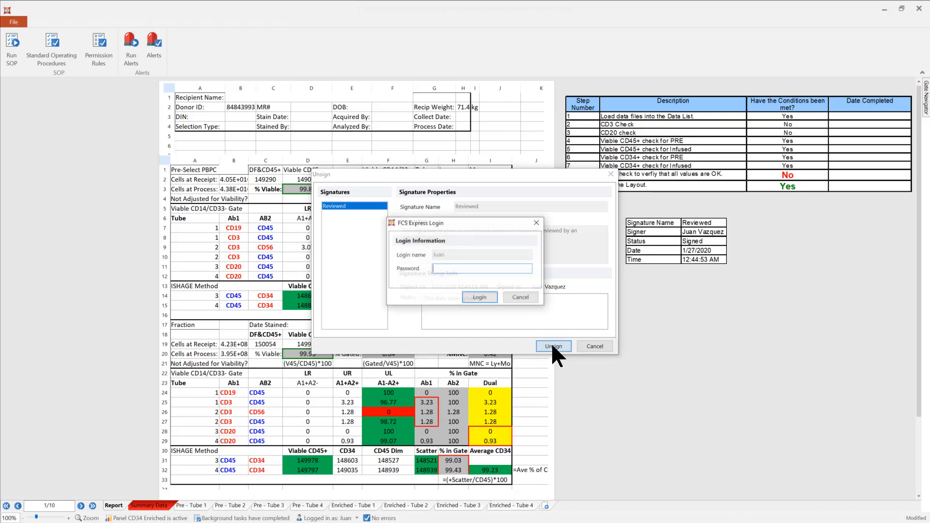
left_click(487, 295)
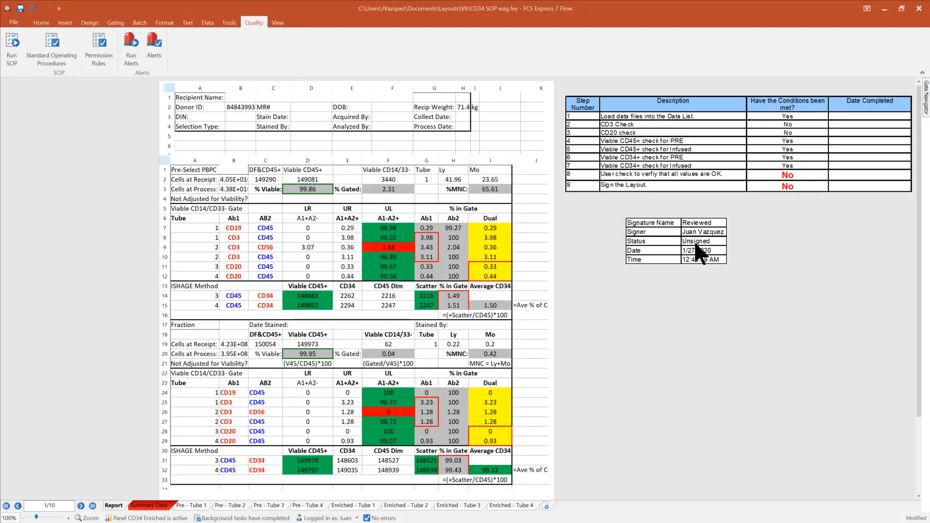
left_click(718, 242)
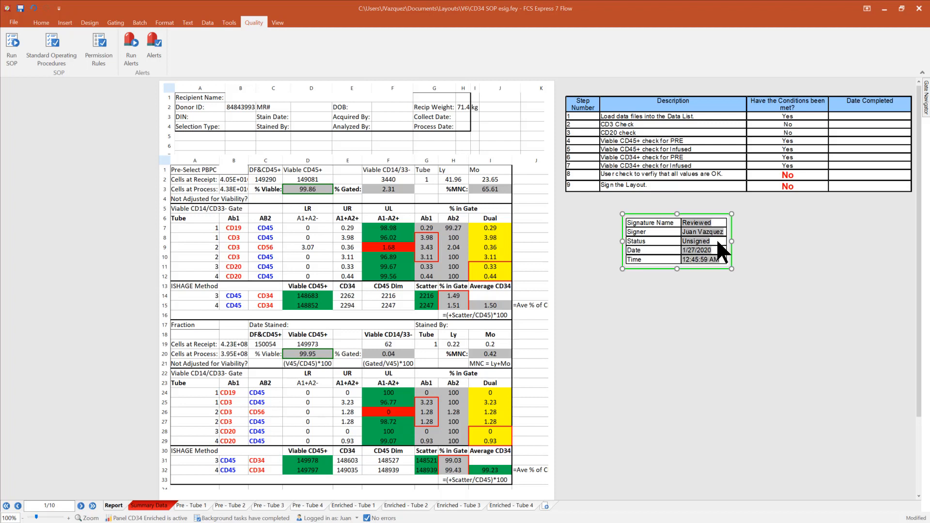
left_click(104, 403)
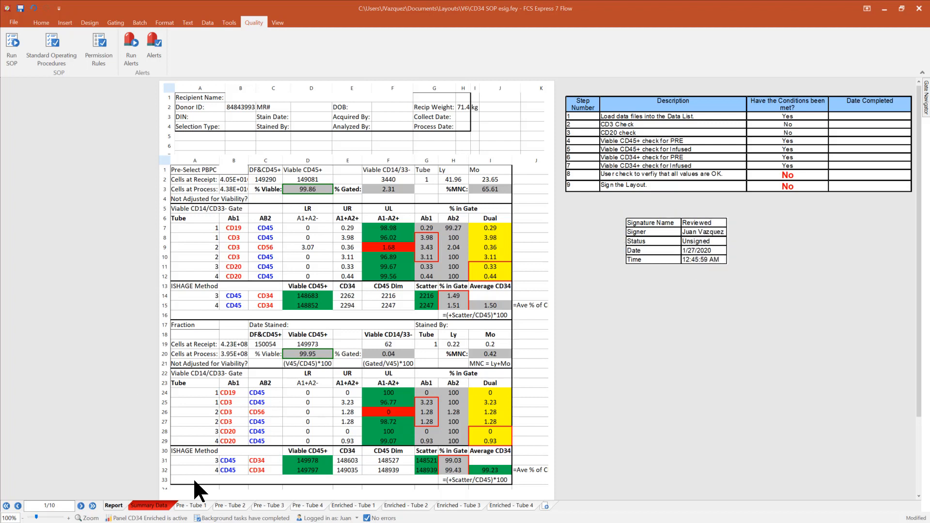
- On the Pre - Tube 1 page, move the CD14CD33Neg gate down over the population below and shift the CD19 APC-A plot's quadrants down and left
left_click(195, 506)
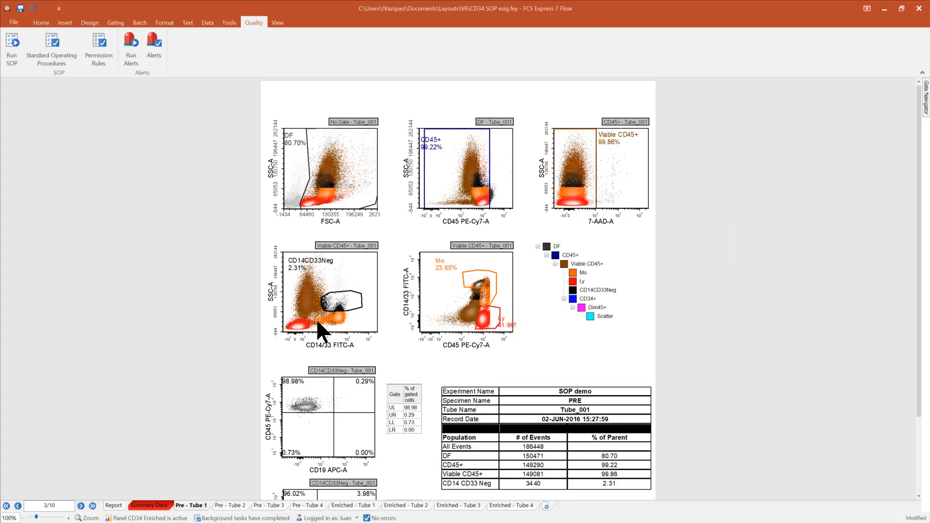
left_click_drag(341, 304, 336, 317)
left_click(333, 409)
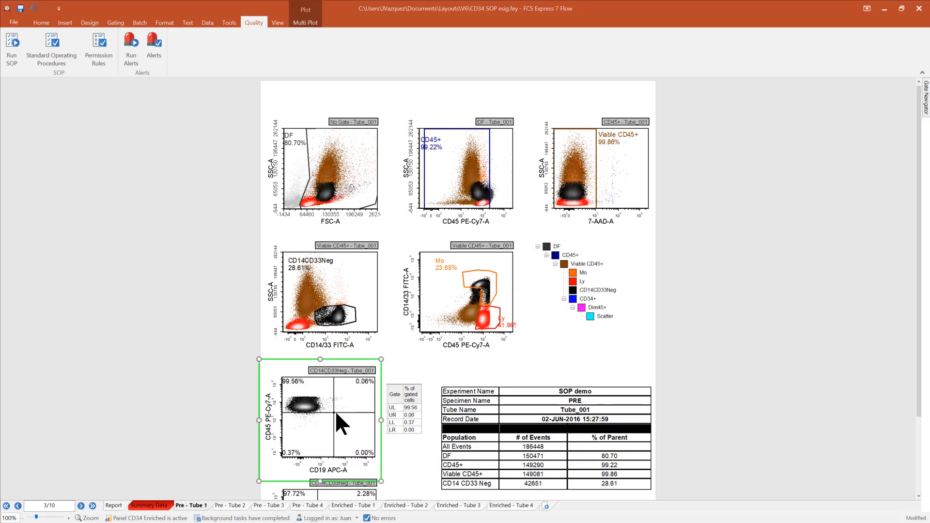
left_click_drag(335, 410, 327, 429)
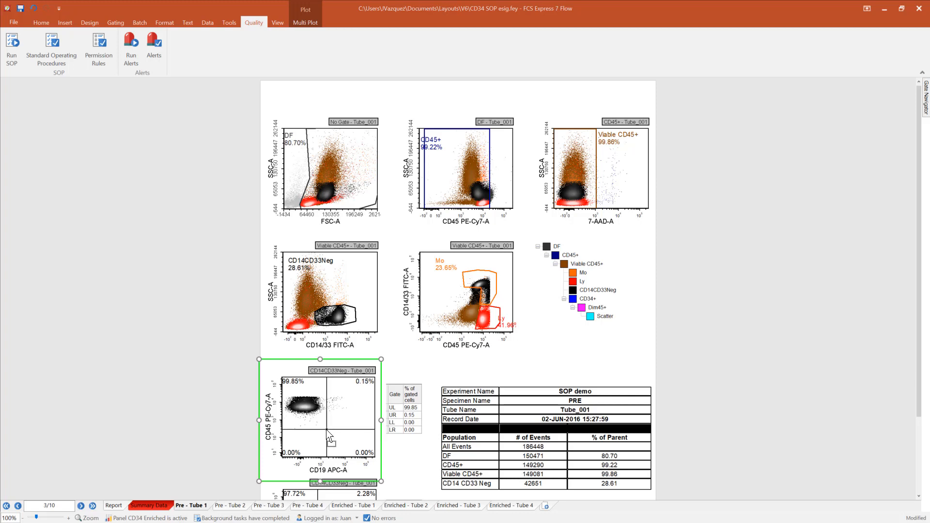
- Delete the quadrant statistics table beside the CD19 APC-A plot and return to the Report page
left_click(394, 382)
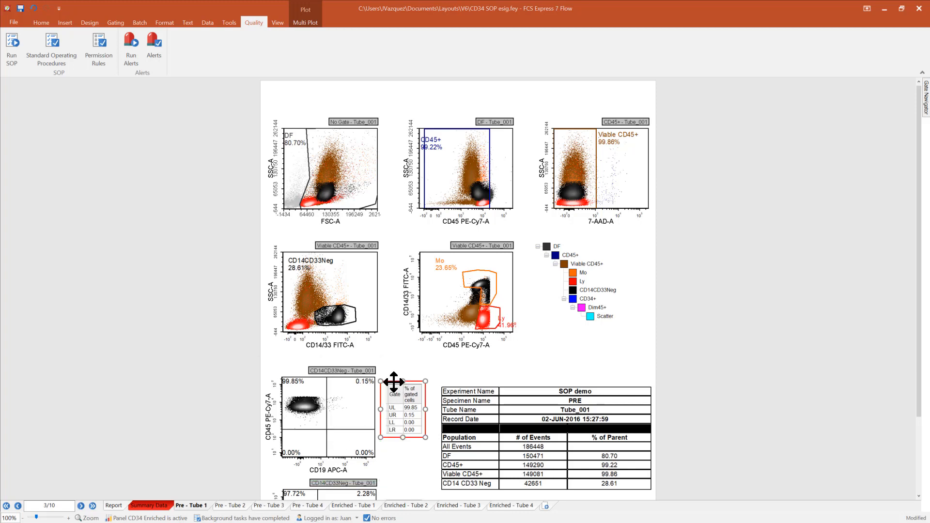
key("Delete")
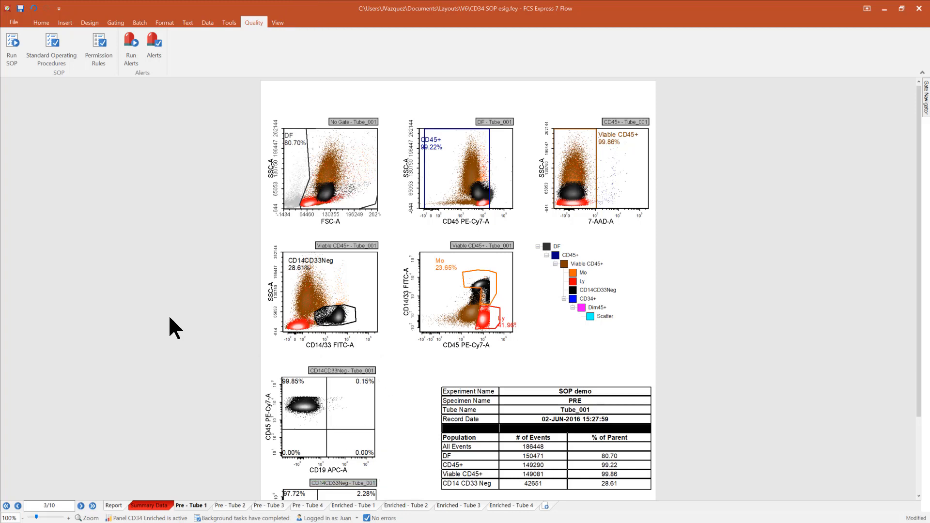
left_click(114, 505)
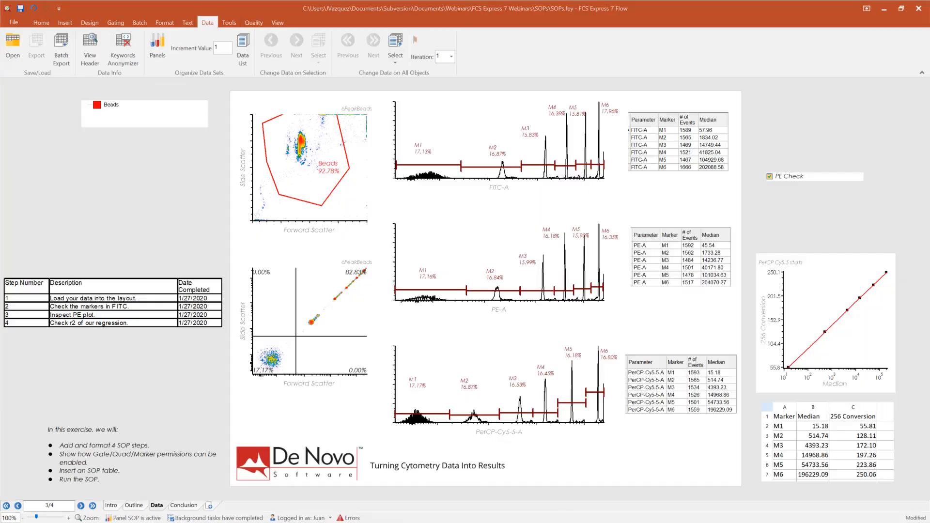
- Show the Conclusion page of the SOPs.fey layout
left_click(184, 505)
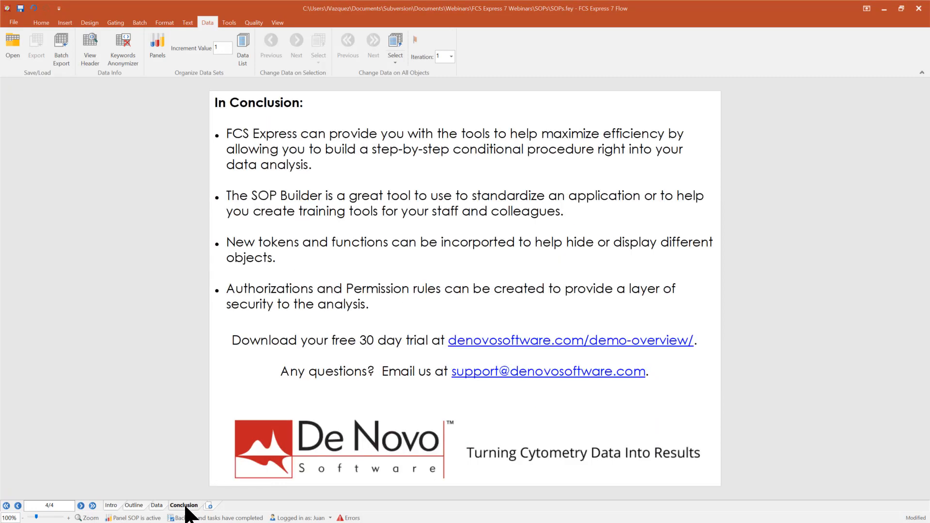